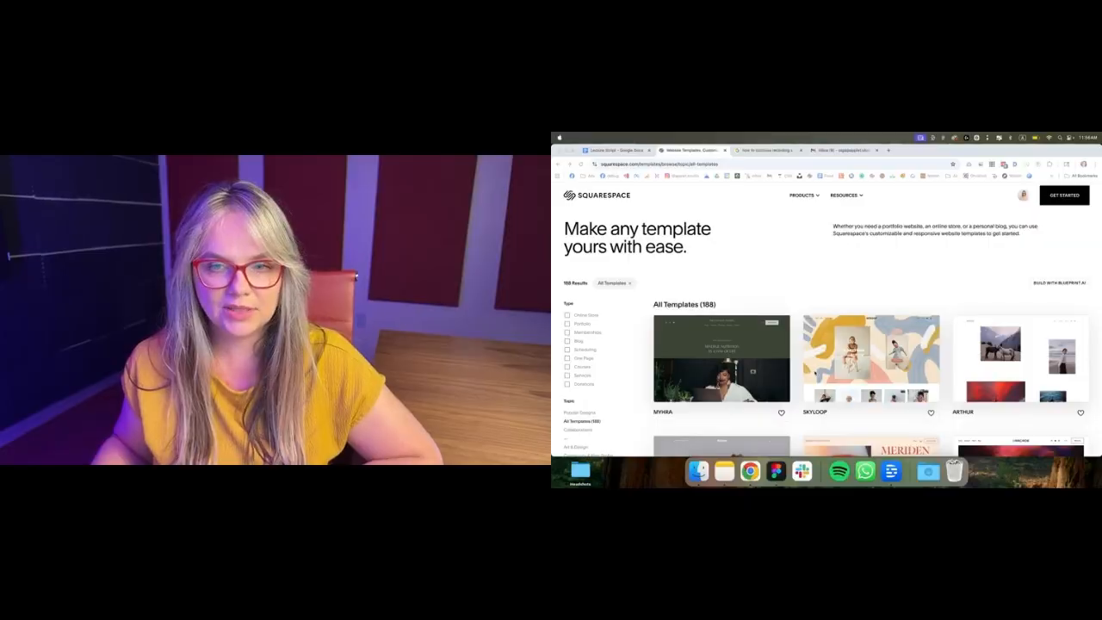
Step: Browse the website template gallery and start a new site from the Kusa template
scroll(816, 374, "down", 3)
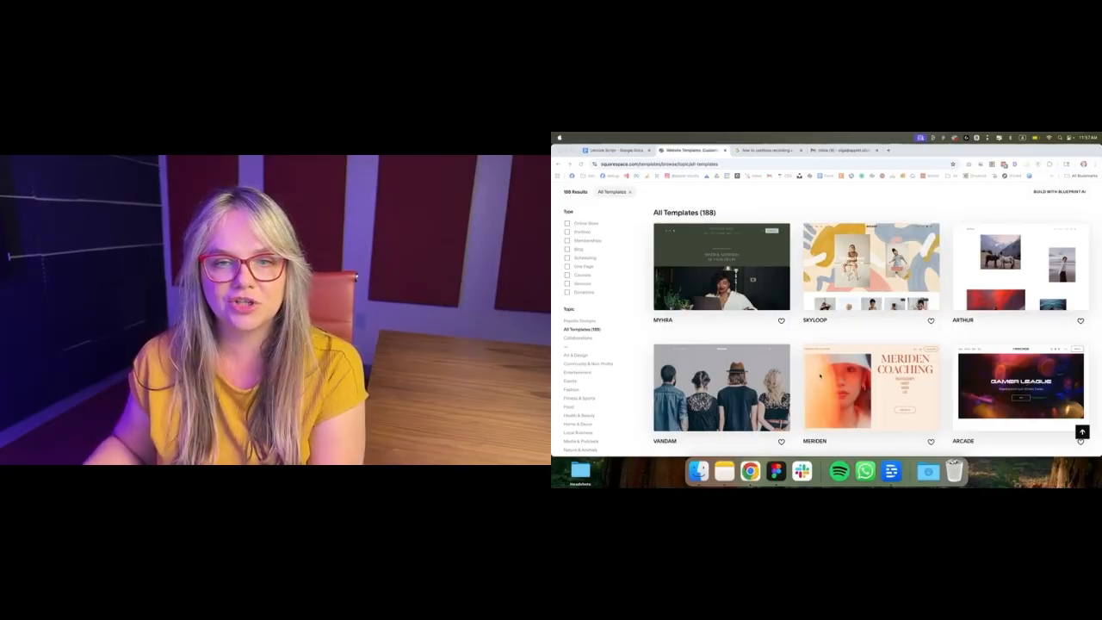
scroll(805, 373, "down", 10)
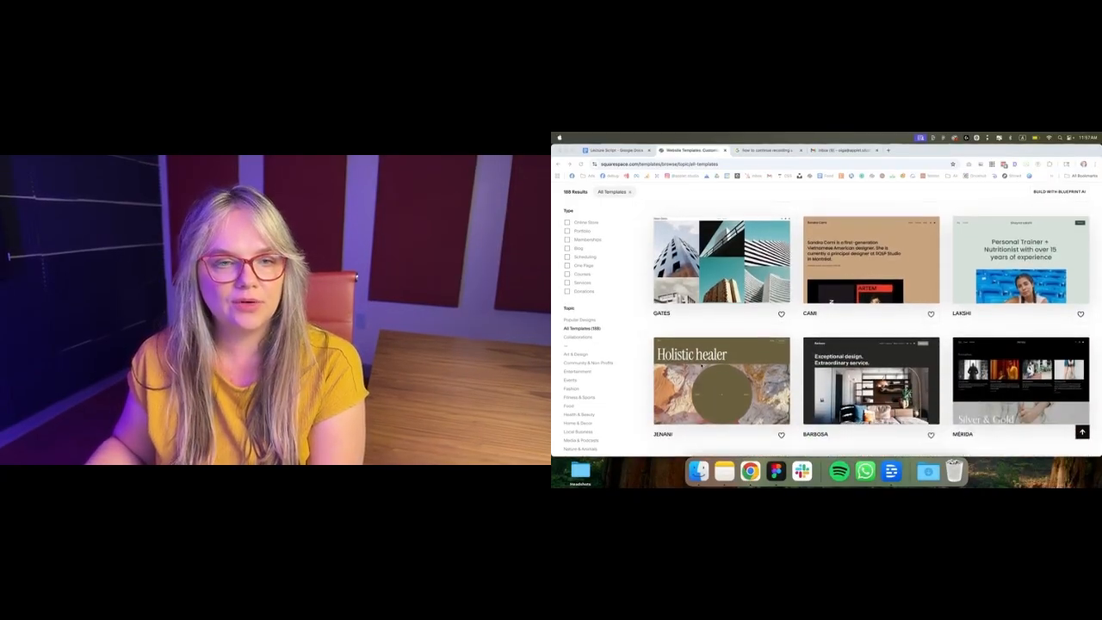
scroll(805, 372, "down", 1)
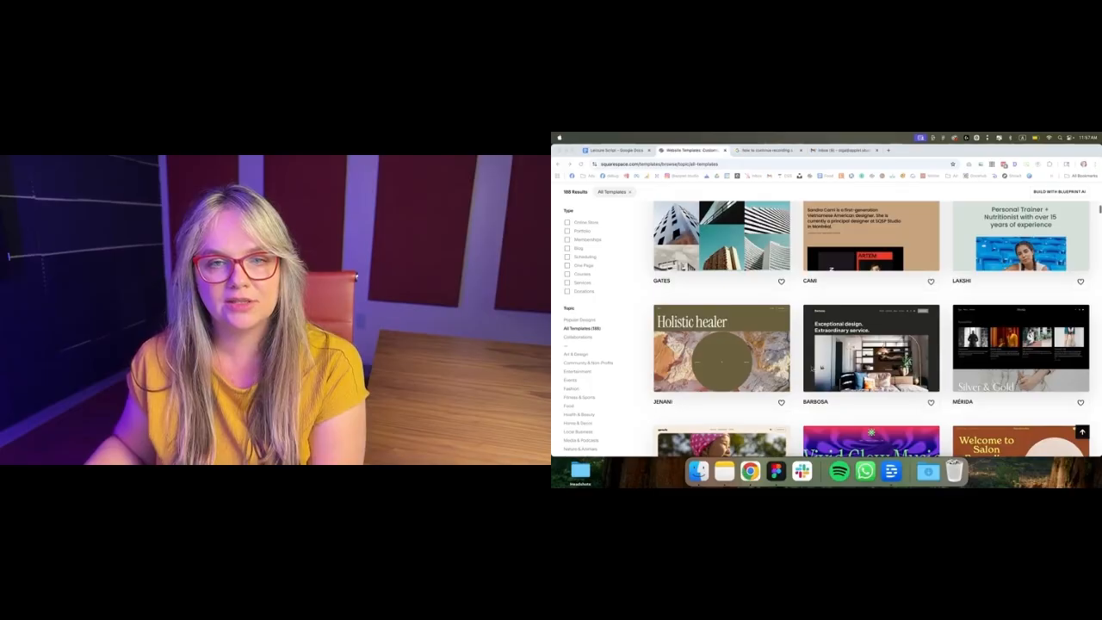
scroll(807, 367, "down", 3)
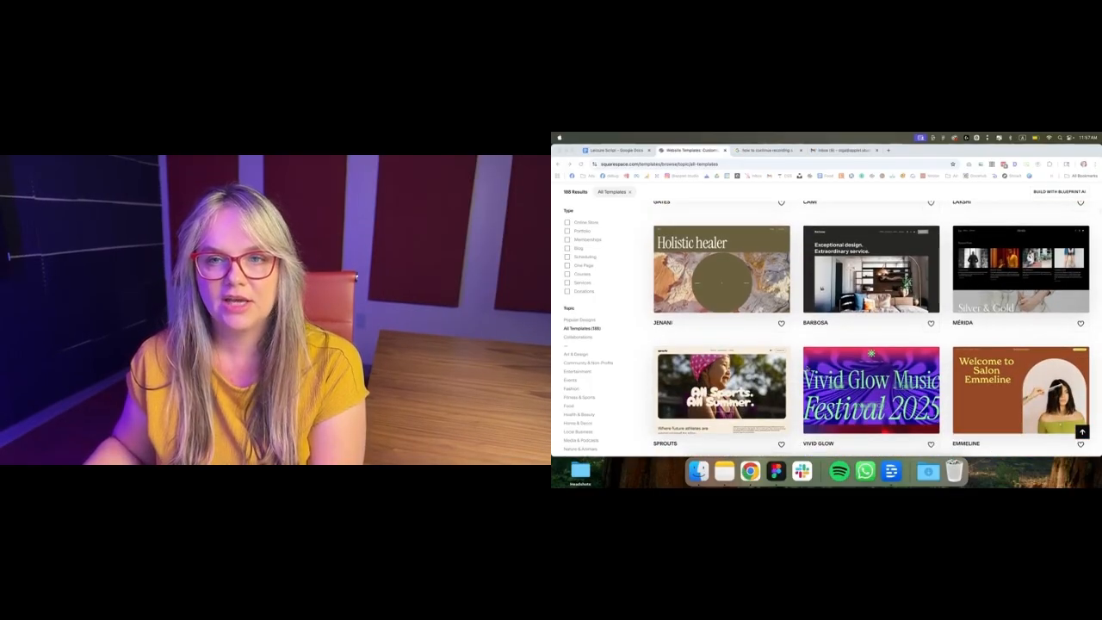
scroll(807, 366, "down", 10)
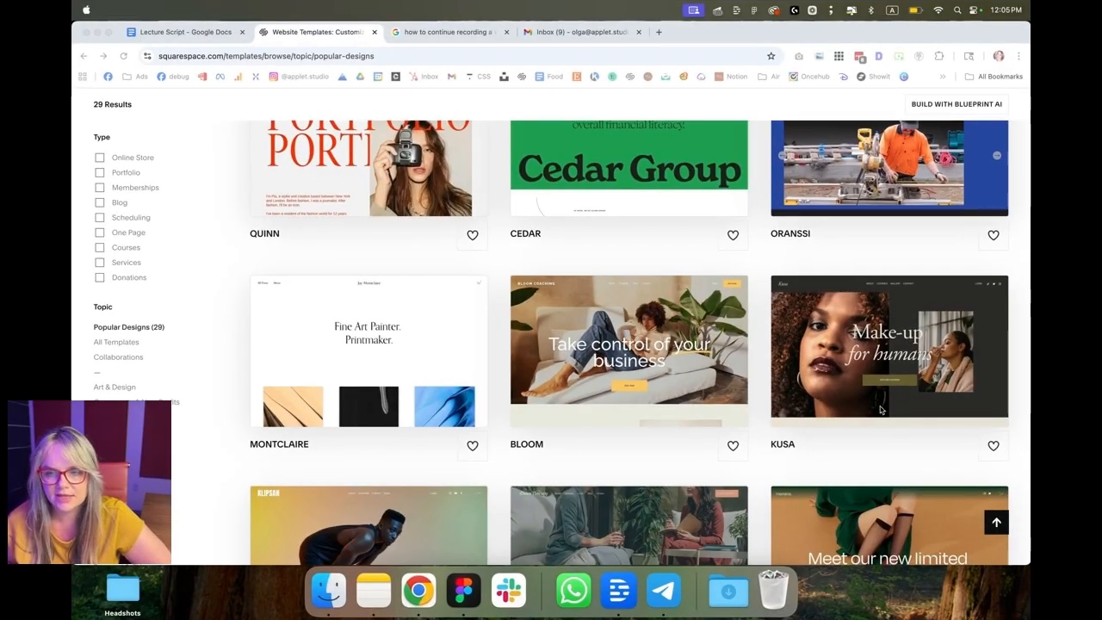
left_click(807, 442)
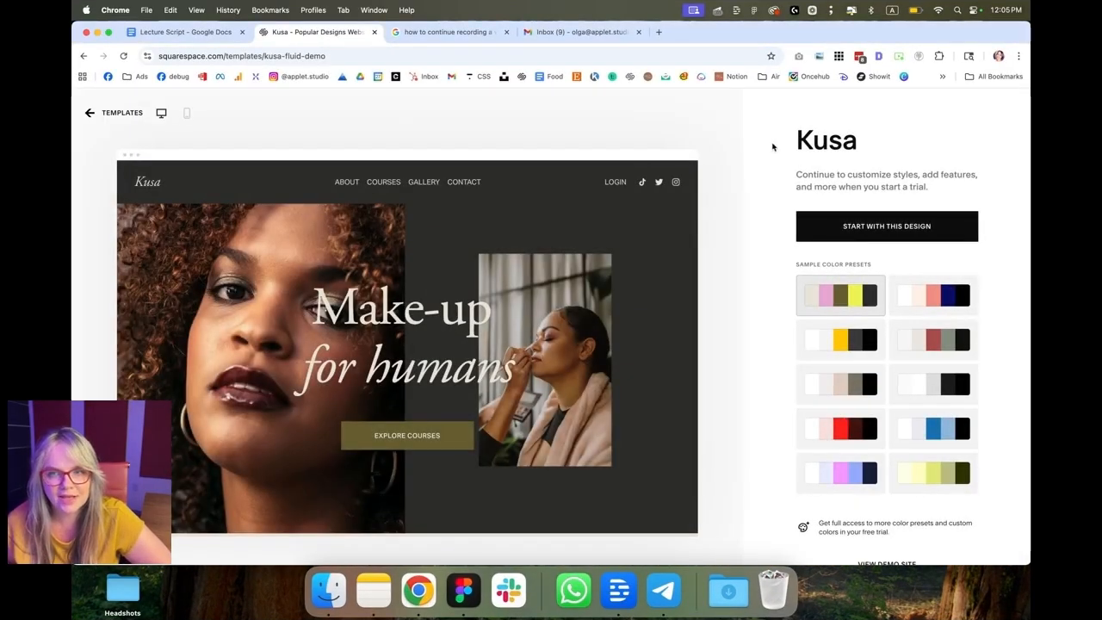
left_click(849, 227)
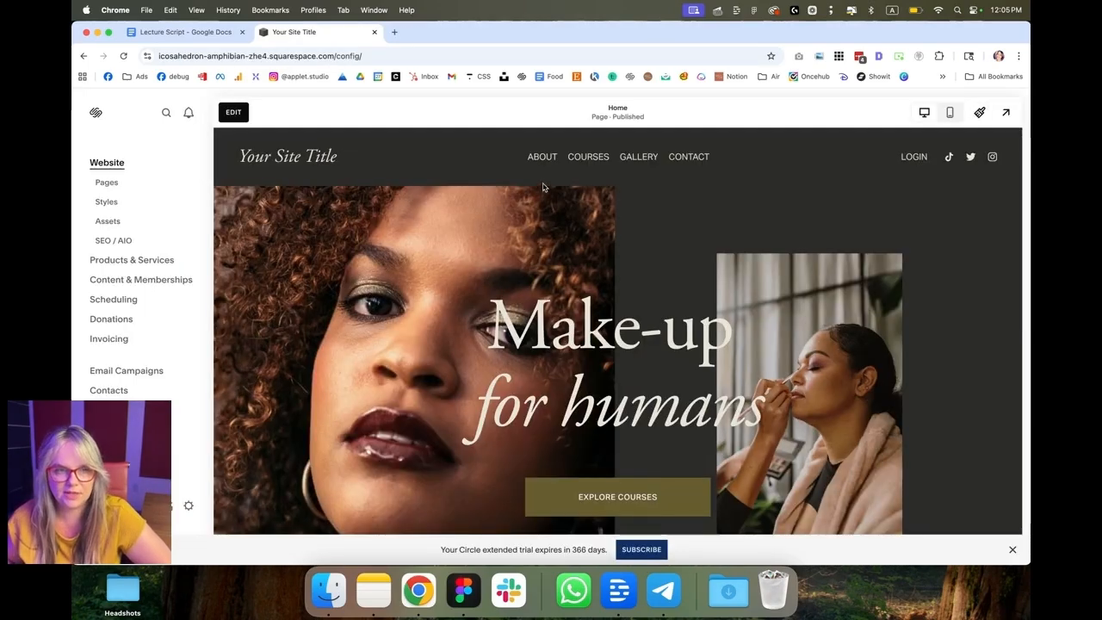
Step: Open the site styles and examine the Miscellaneous spacing settings, then close the styles
left_click(101, 205)
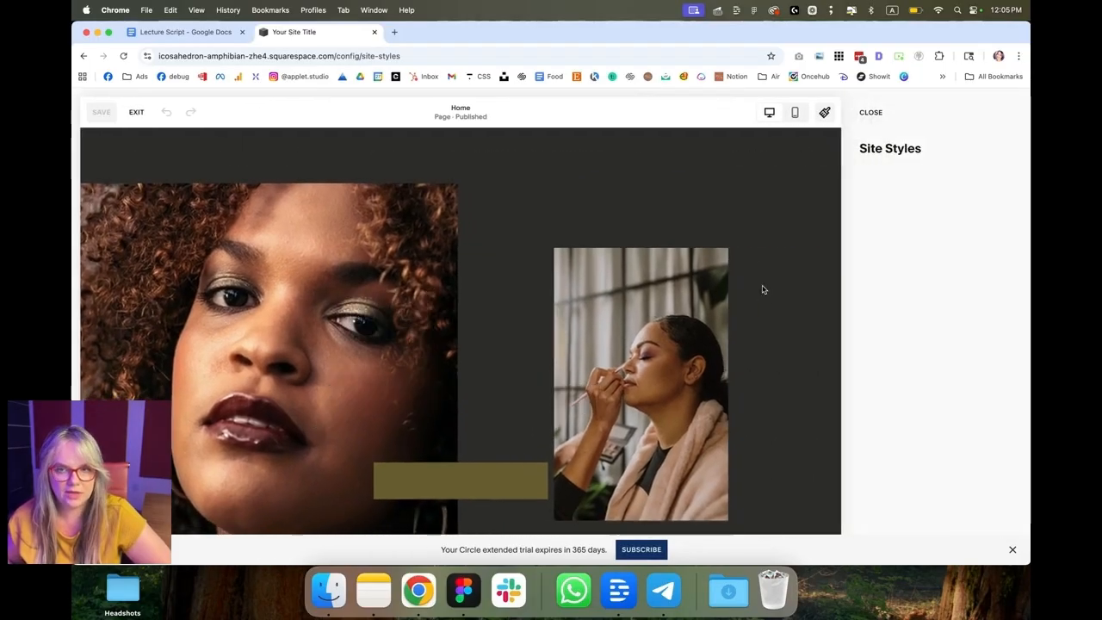
scroll(946, 299, "down", 1)
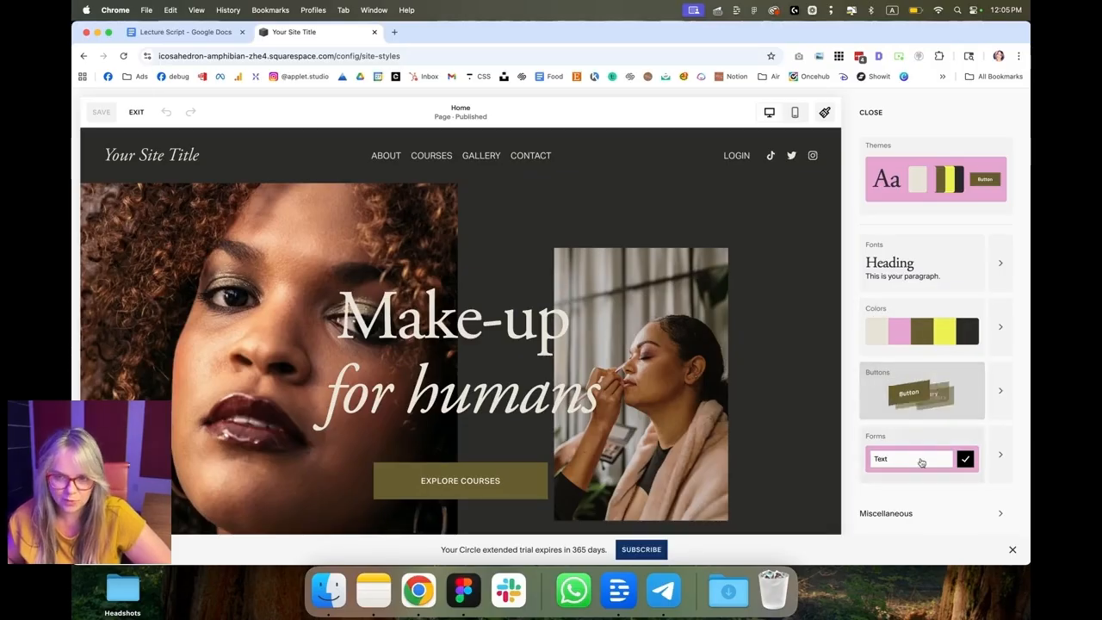
left_click(1001, 517)
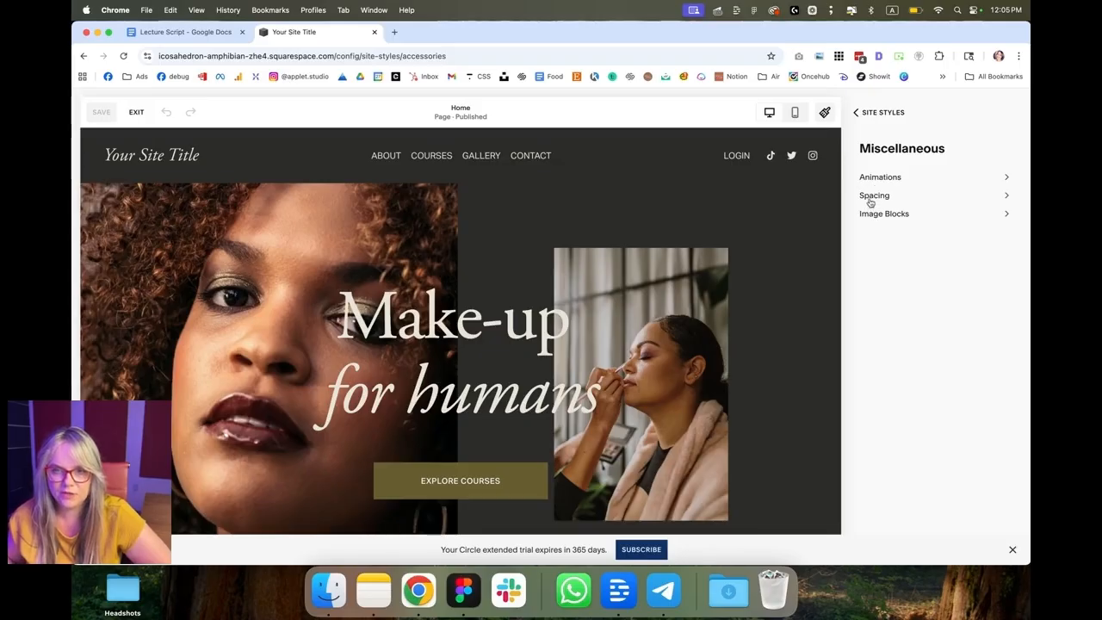
left_click(872, 203)
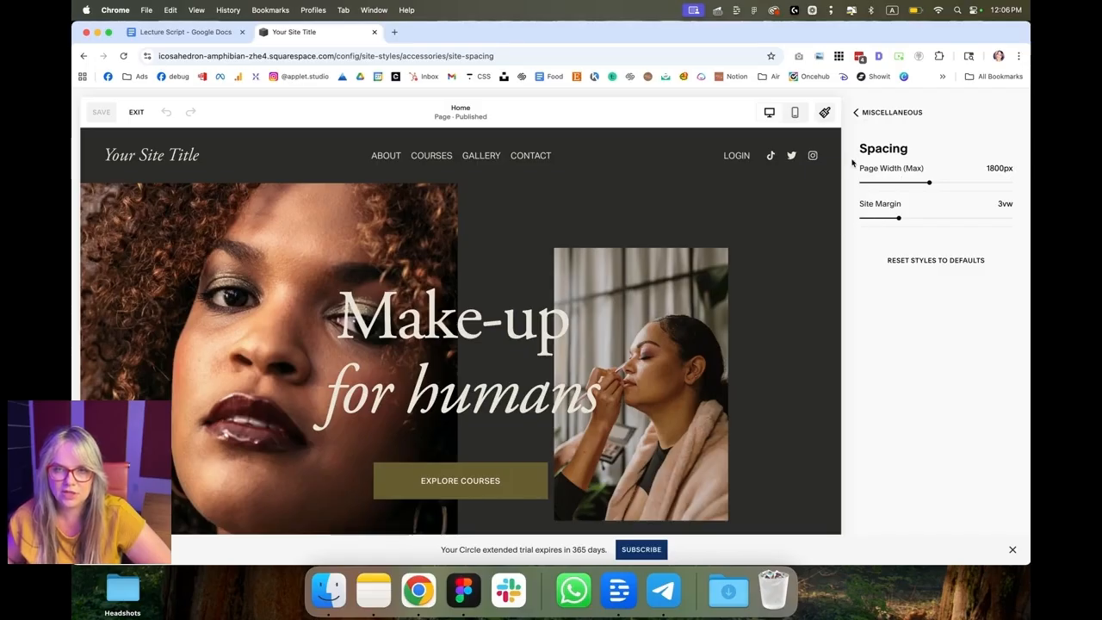
left_click(874, 114)
left_click(874, 114)
left_click(875, 115)
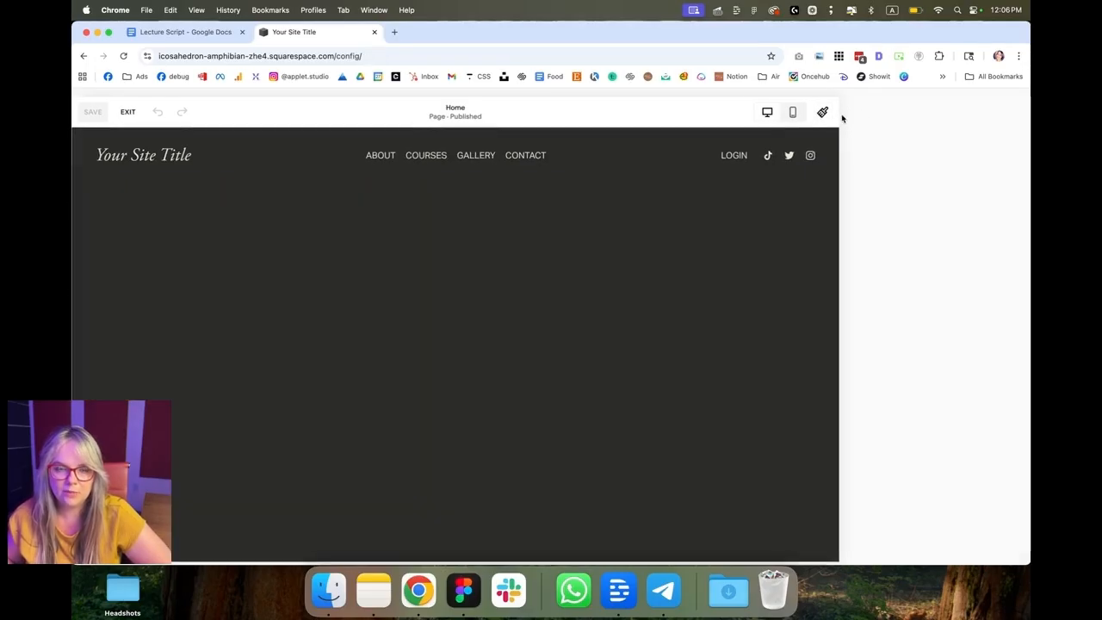
Step: Add a blank section below the hero section of the home page
scroll(544, 362, "down", 1)
scroll(545, 361, "down", 5)
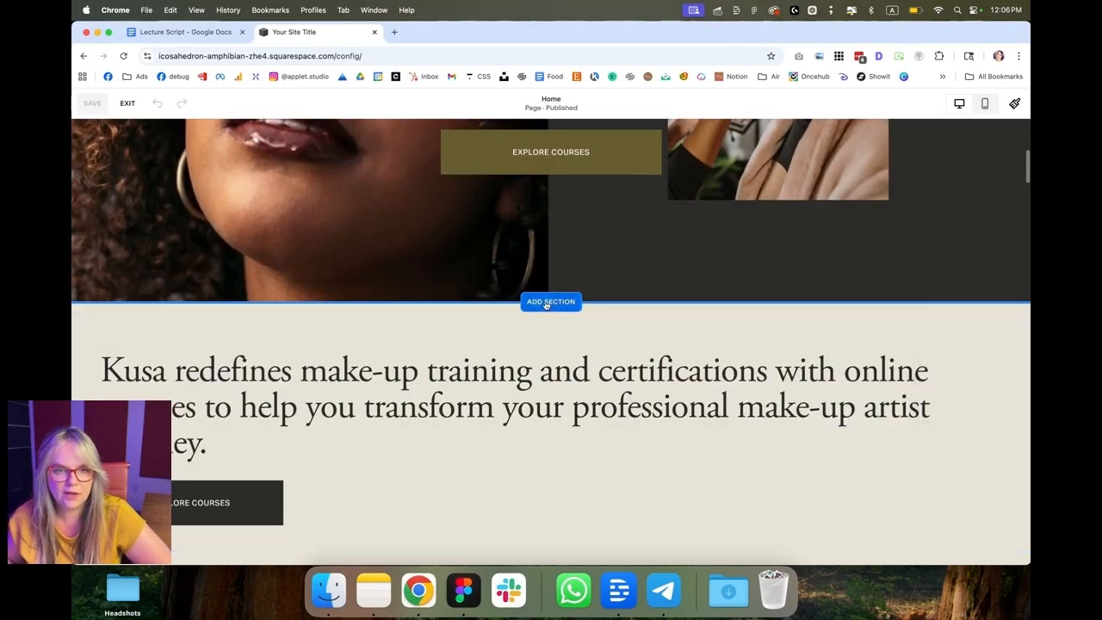
left_click(549, 301)
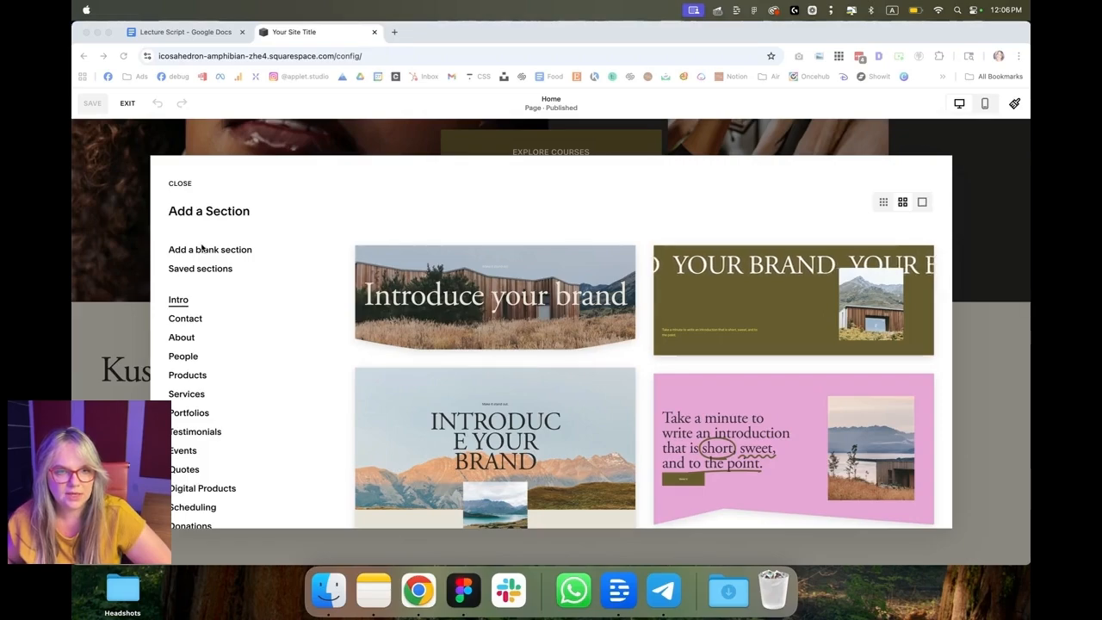
left_click(210, 249)
left_click(123, 201)
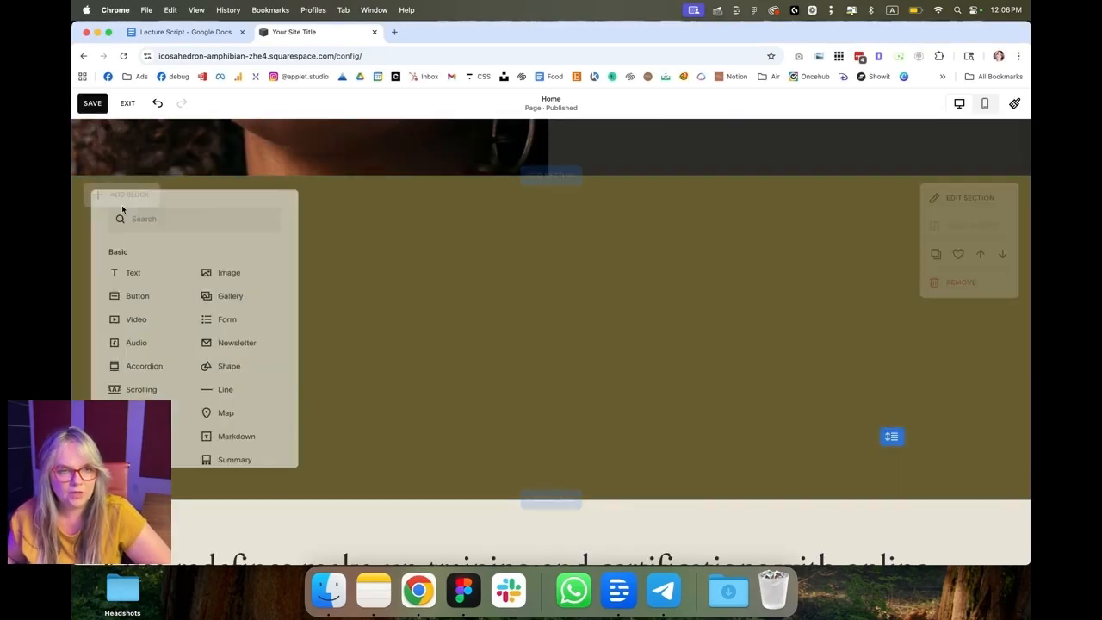
Step: Look through the available blocks and insert a Button block into the new section
left_click(182, 440)
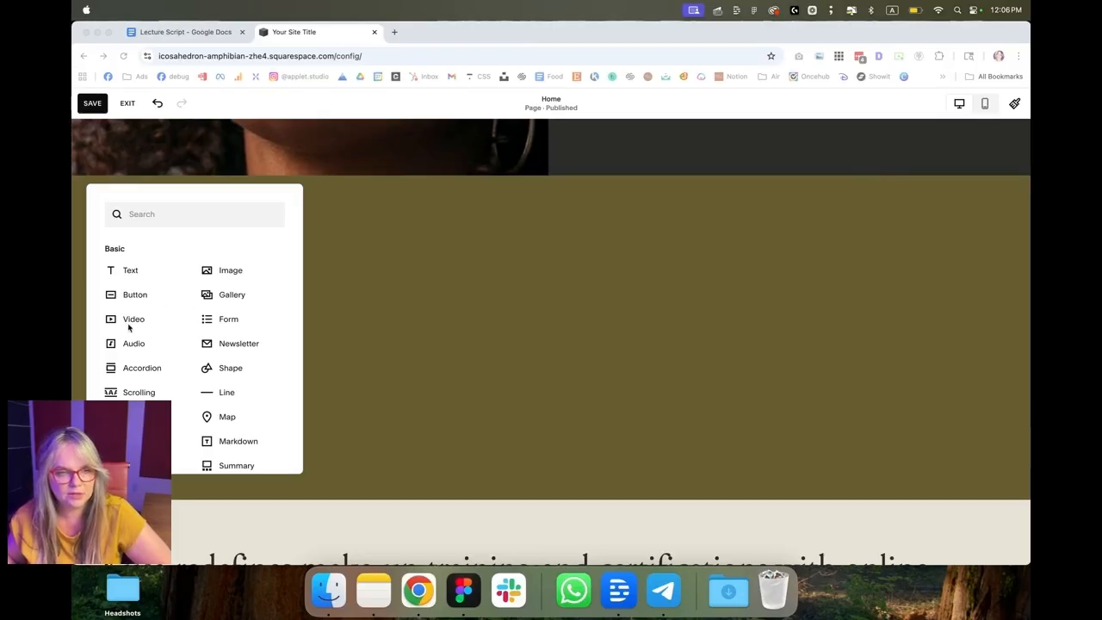
scroll(187, 367, "down", 1)
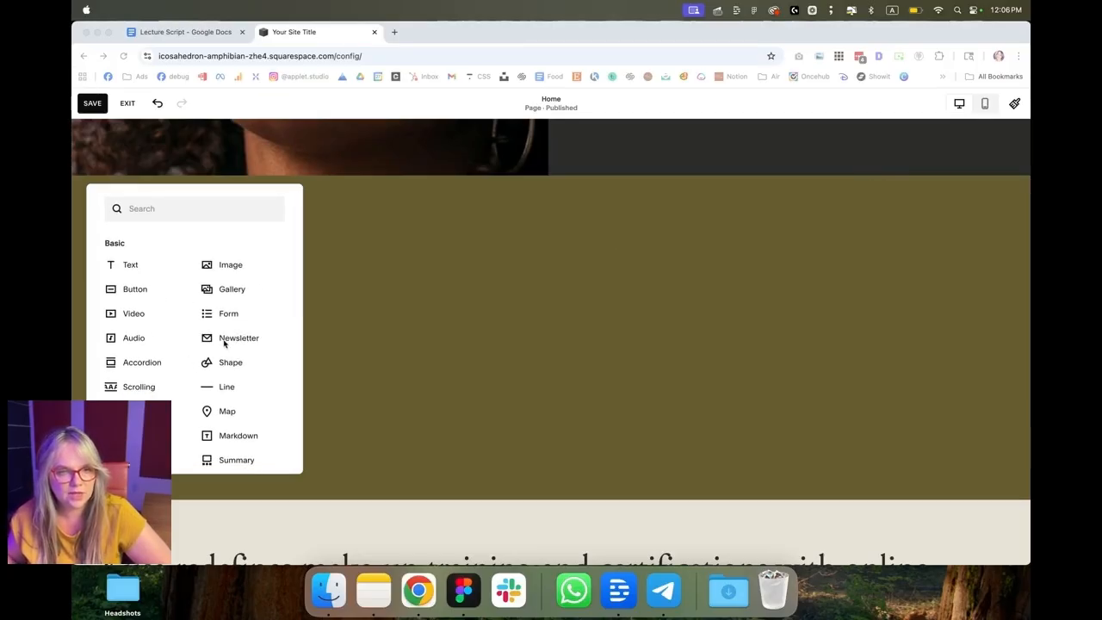
scroll(221, 344, "down", 1)
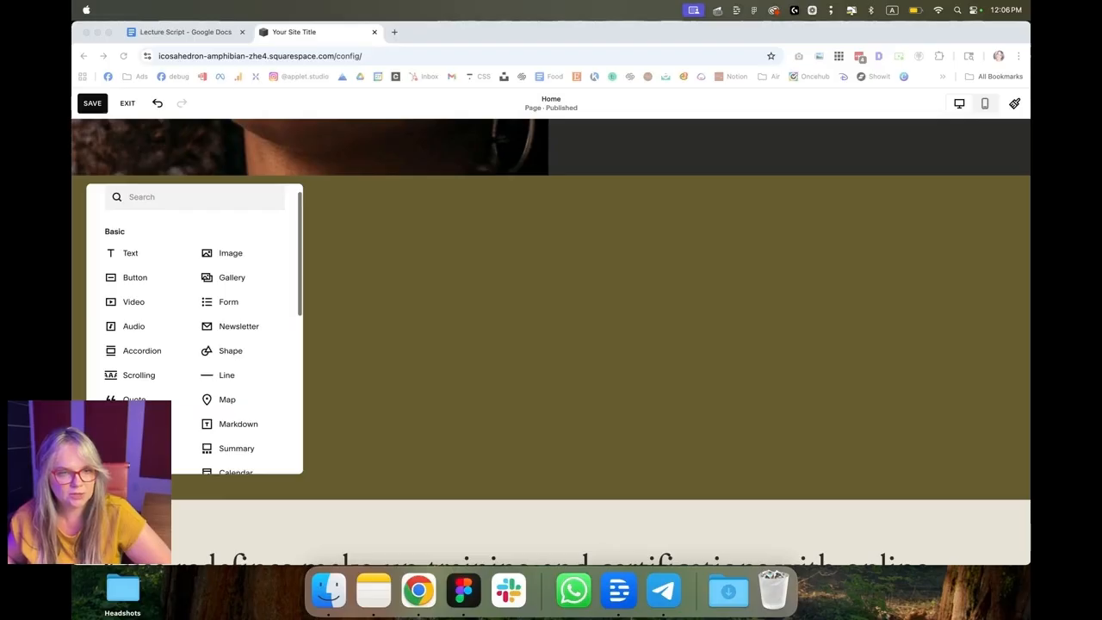
scroll(126, 274, "down", 3)
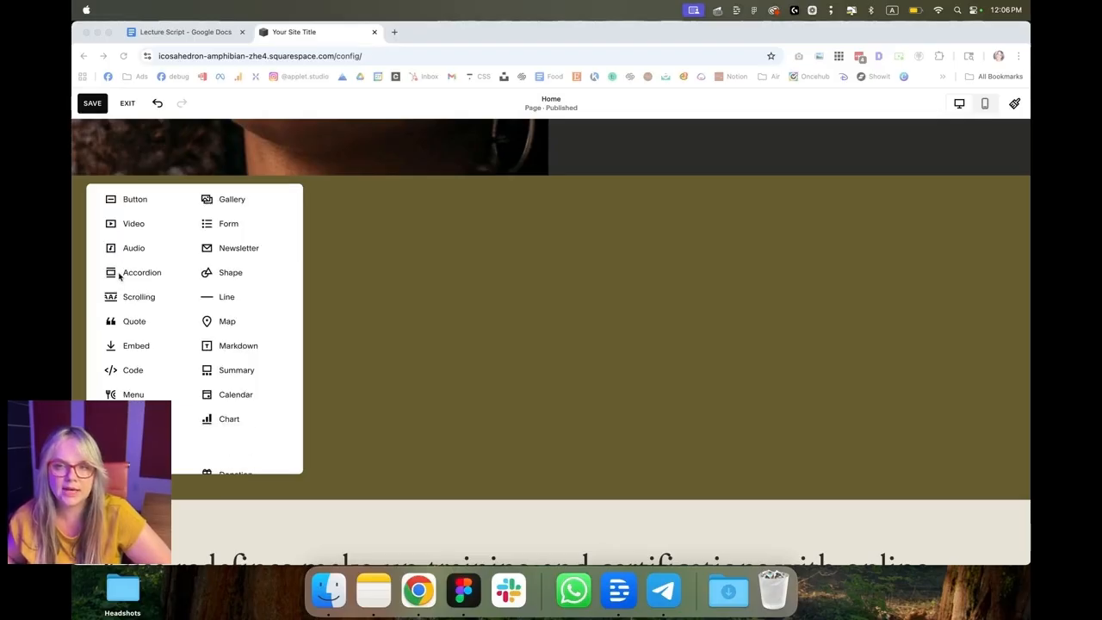
scroll(216, 386, "up", 1)
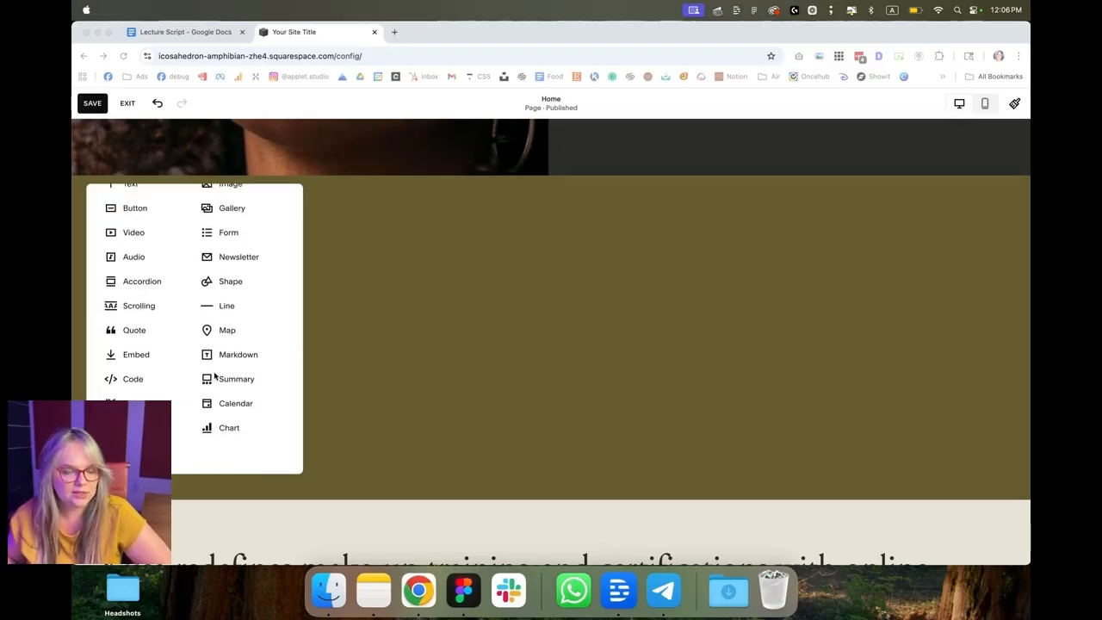
scroll(215, 345, "up", 3)
scroll(217, 401, "down", 1)
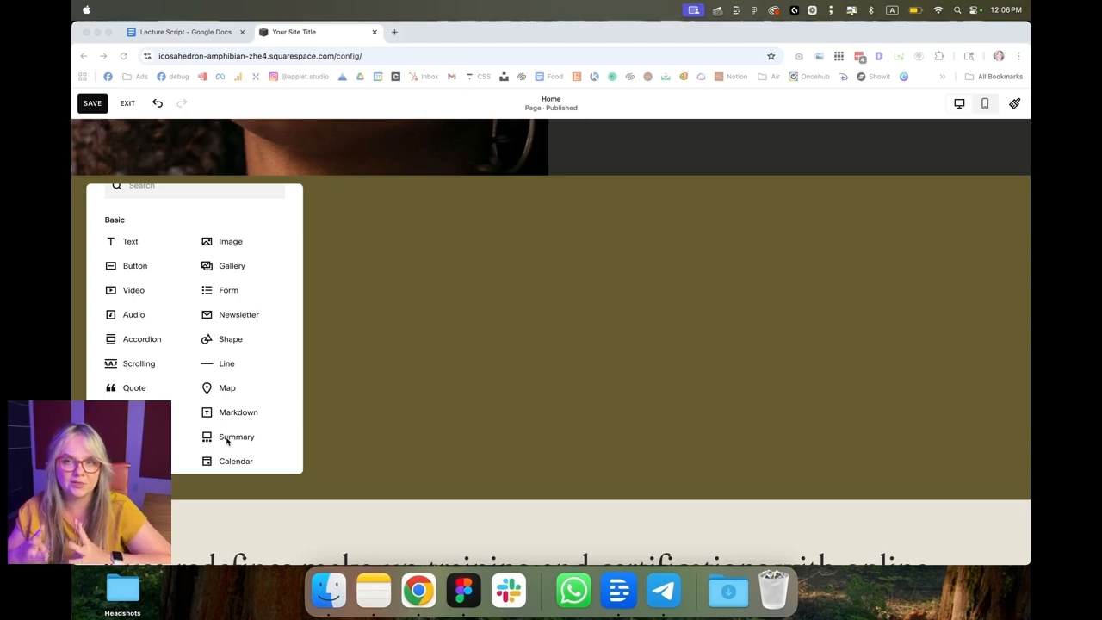
left_click(133, 265)
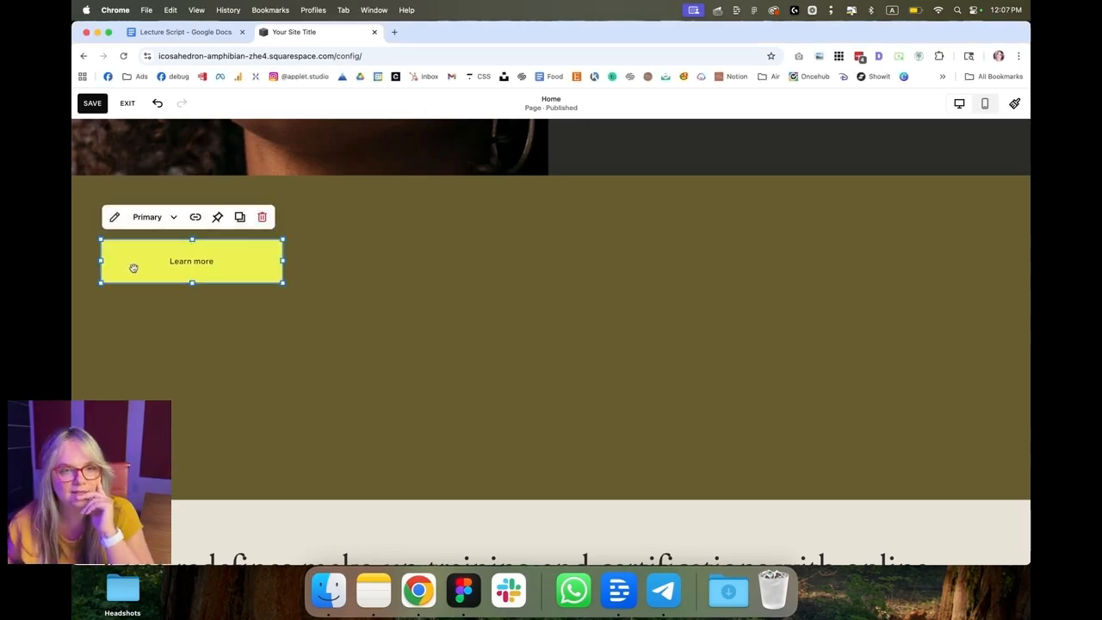
Step: Arrange three Learn more buttons in a row and give the third button a different button style
left_click_drag(130, 266, 577, 263)
left_click(345, 218)
left_click(357, 279)
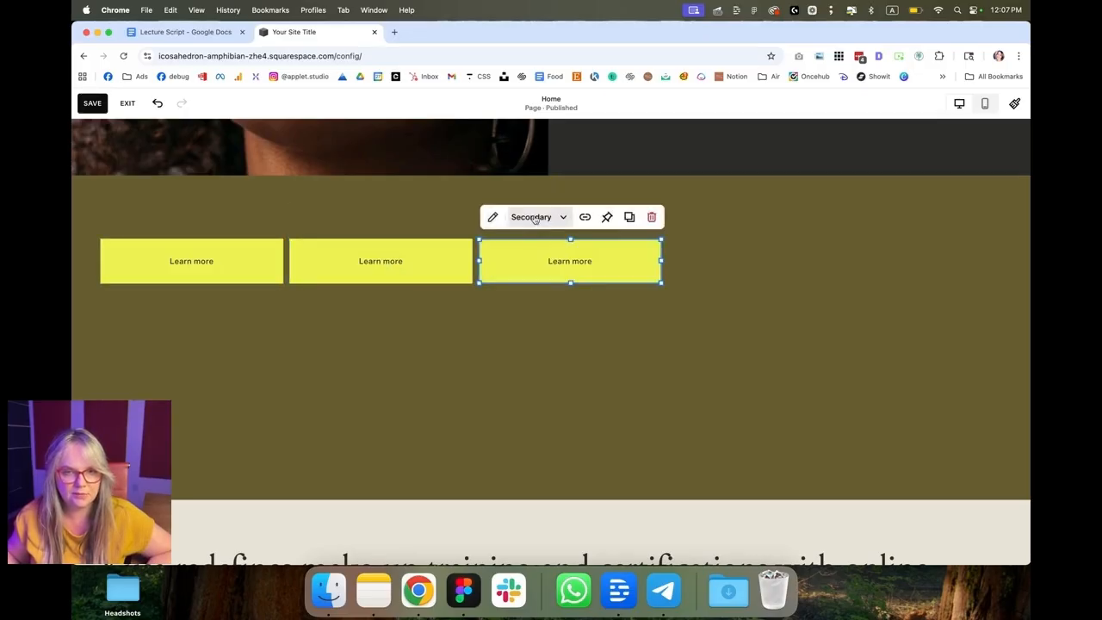
left_click(534, 219)
left_click(541, 310)
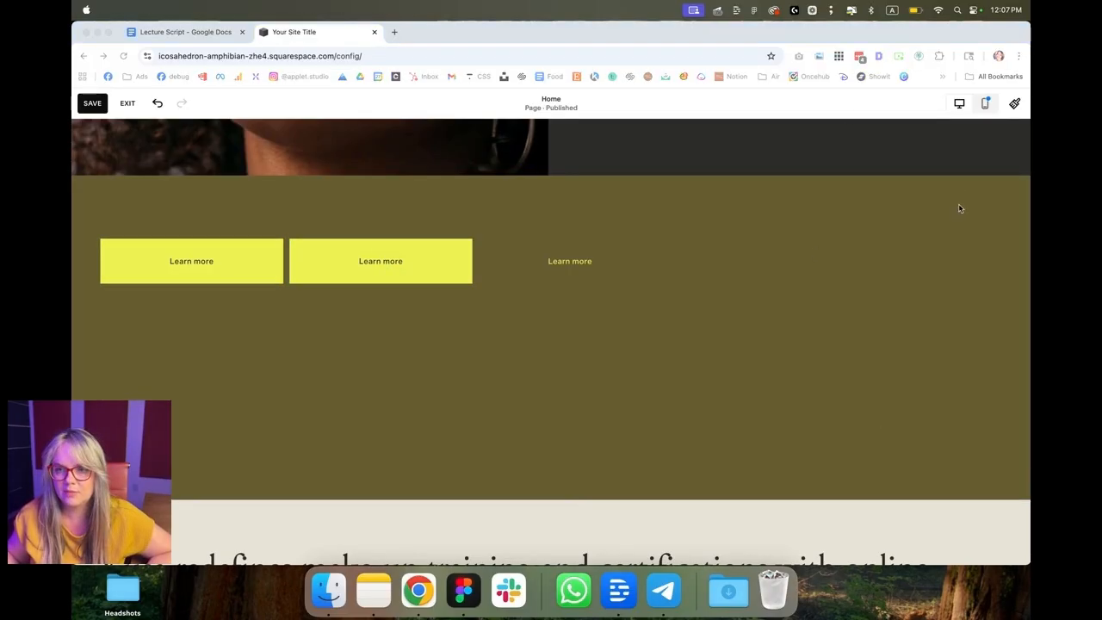
Step: Set the new section's color theme to Lightest 1
left_click(960, 209)
left_click(944, 324)
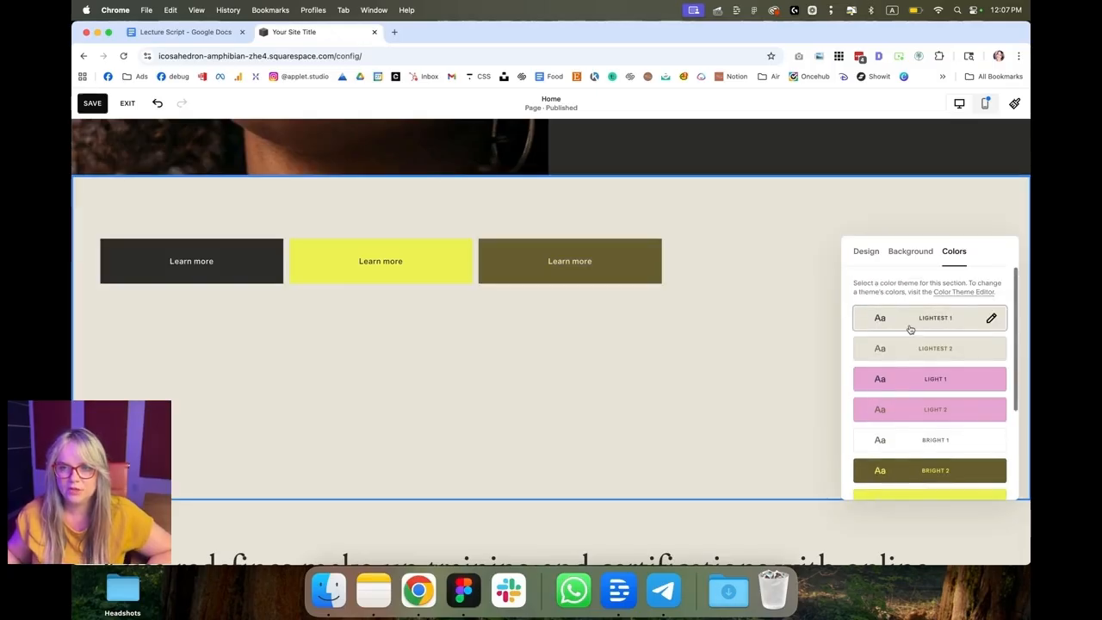
left_click(795, 278)
Step: Switch the section grid gap to custom and widen the horizontal gap with its slider
left_click(955, 215)
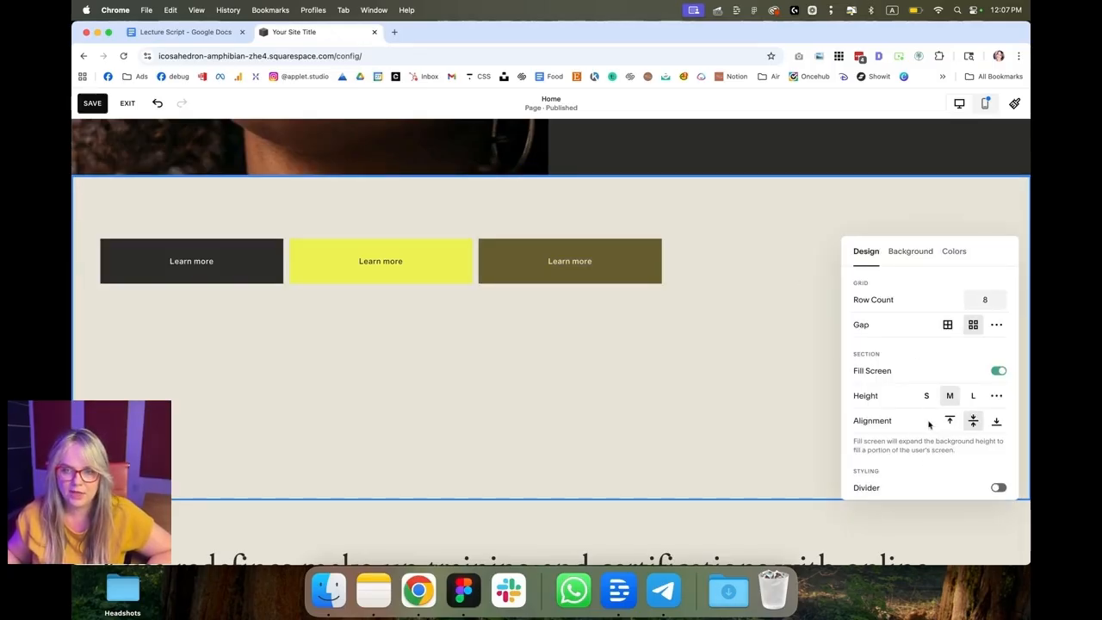
left_click(946, 332)
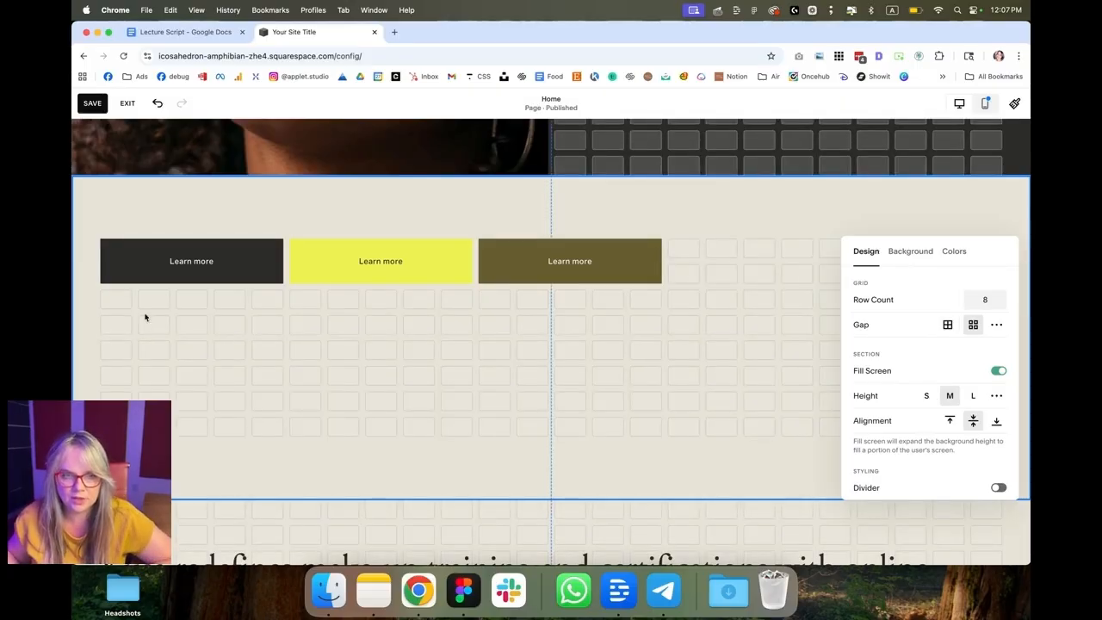
left_click(948, 328)
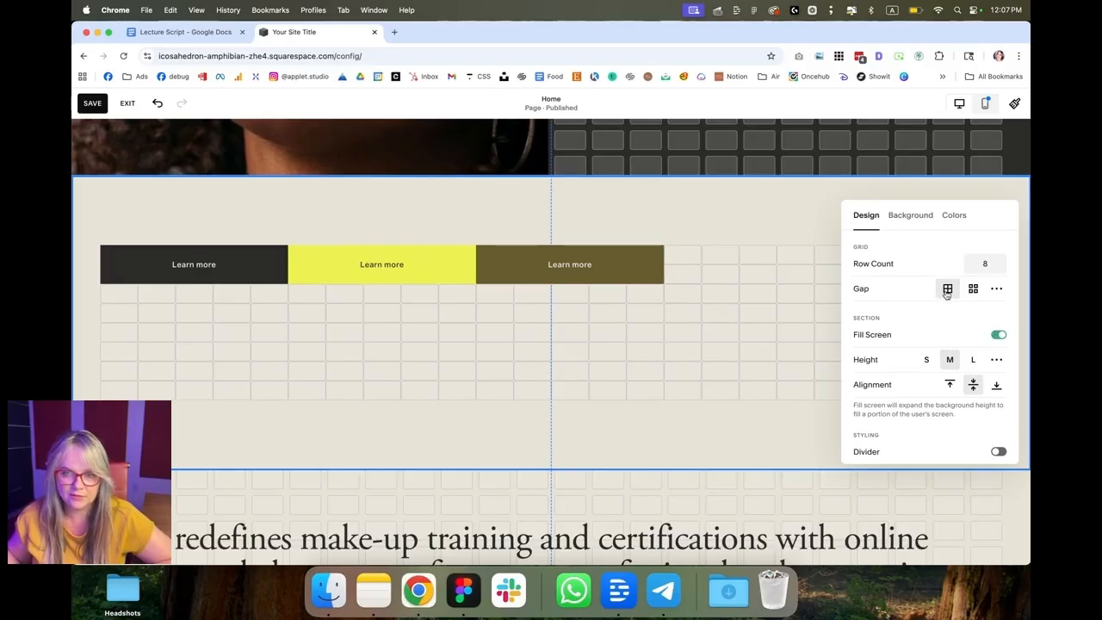
left_click(974, 289)
left_click(997, 289)
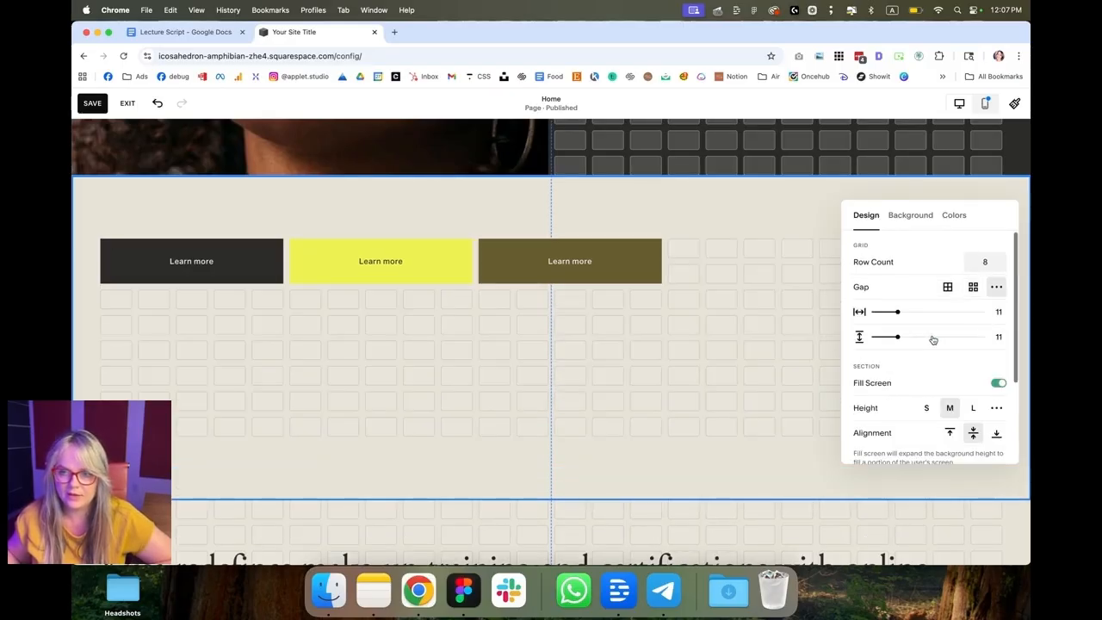
left_click_drag(898, 311, 928, 312)
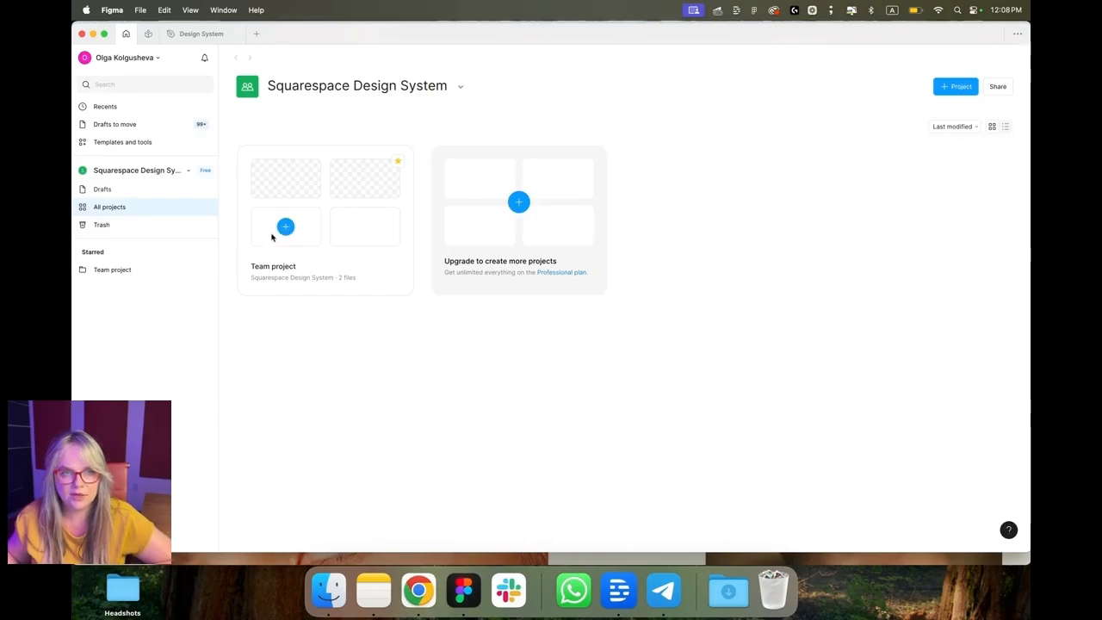
Step: Open the Design System file in Figma and add a Desktop frame of 1440 × 1024
double_click(271, 234)
key("f")
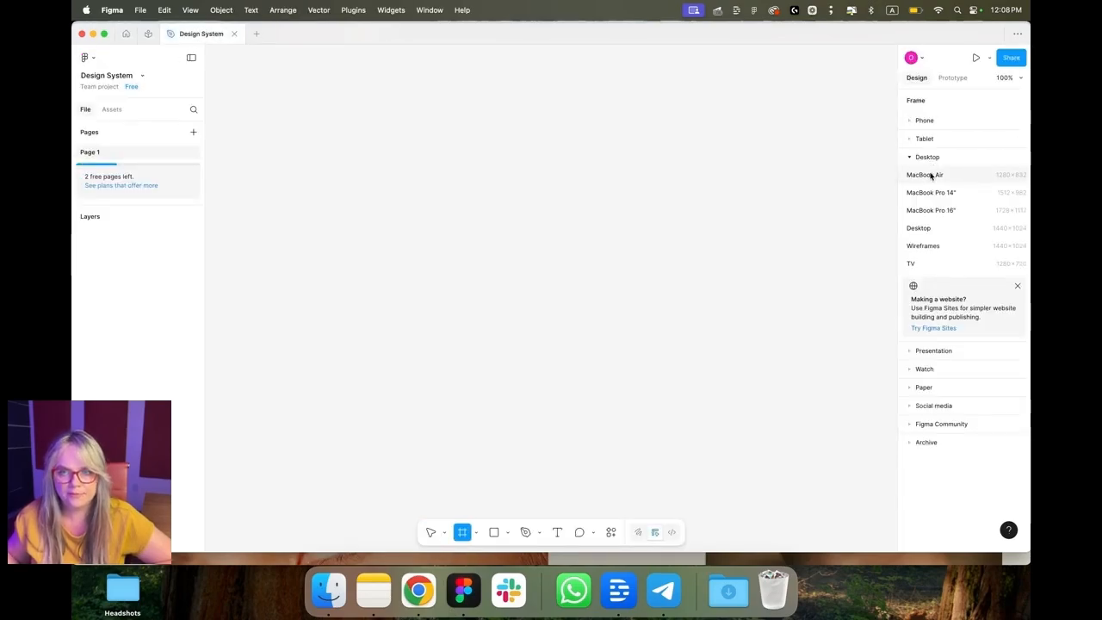
left_click(932, 229)
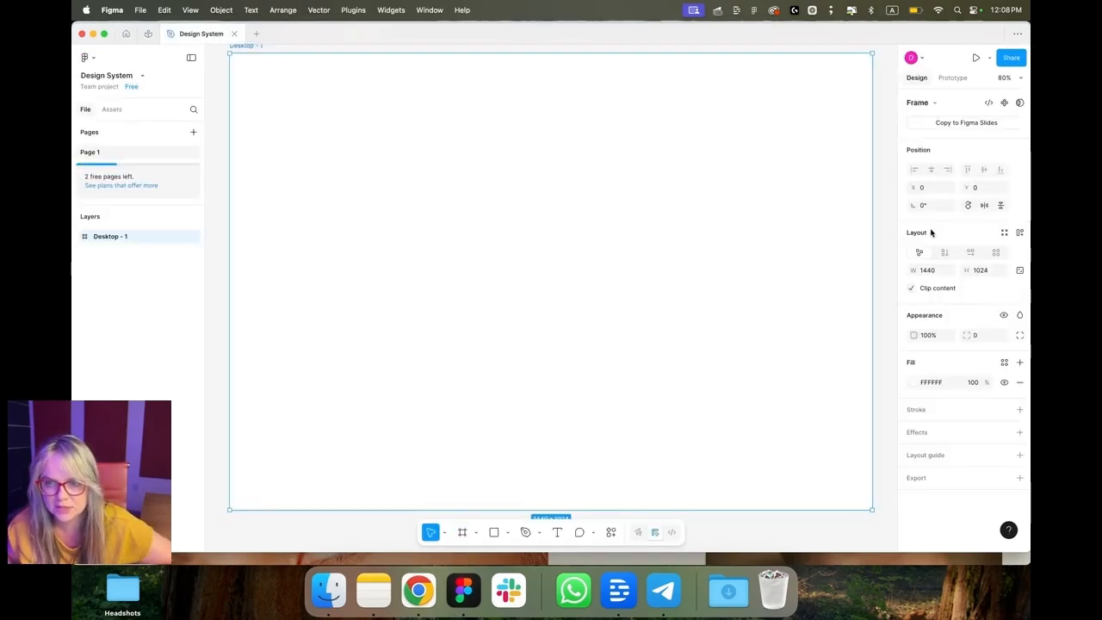
Step: Extend the Desktop frame's height to about 1495 px
scroll(678, 266, "up", 2)
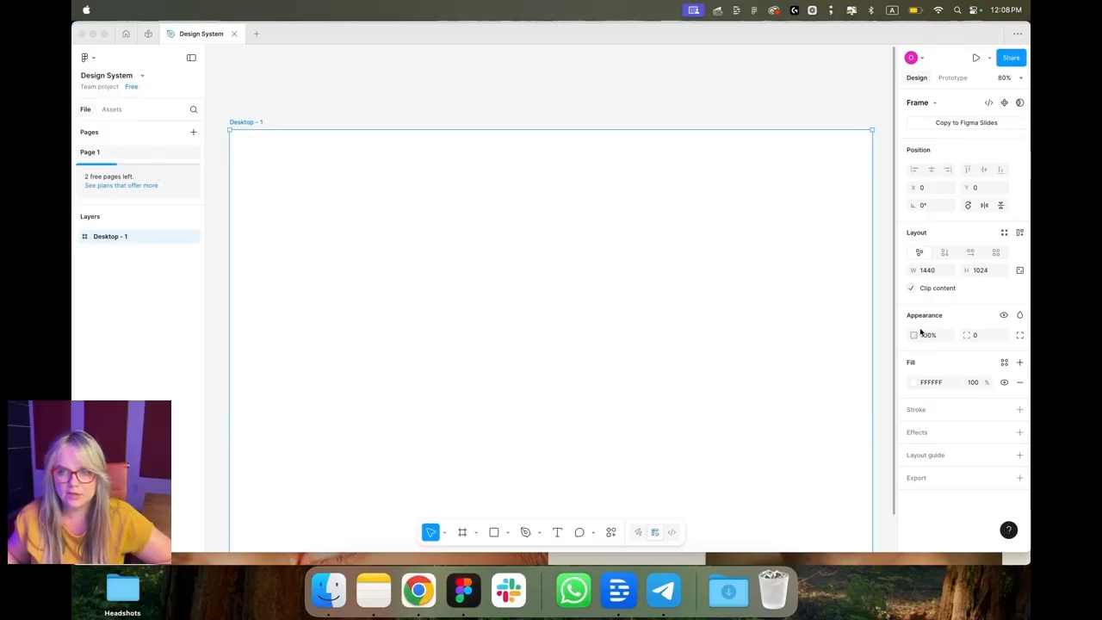
scroll(664, 267, "down", 10)
left_click_drag(559, 216, 590, 426)
scroll(594, 396, "down", 2)
scroll(603, 399, "up", 15)
scroll(605, 399, "left", 2)
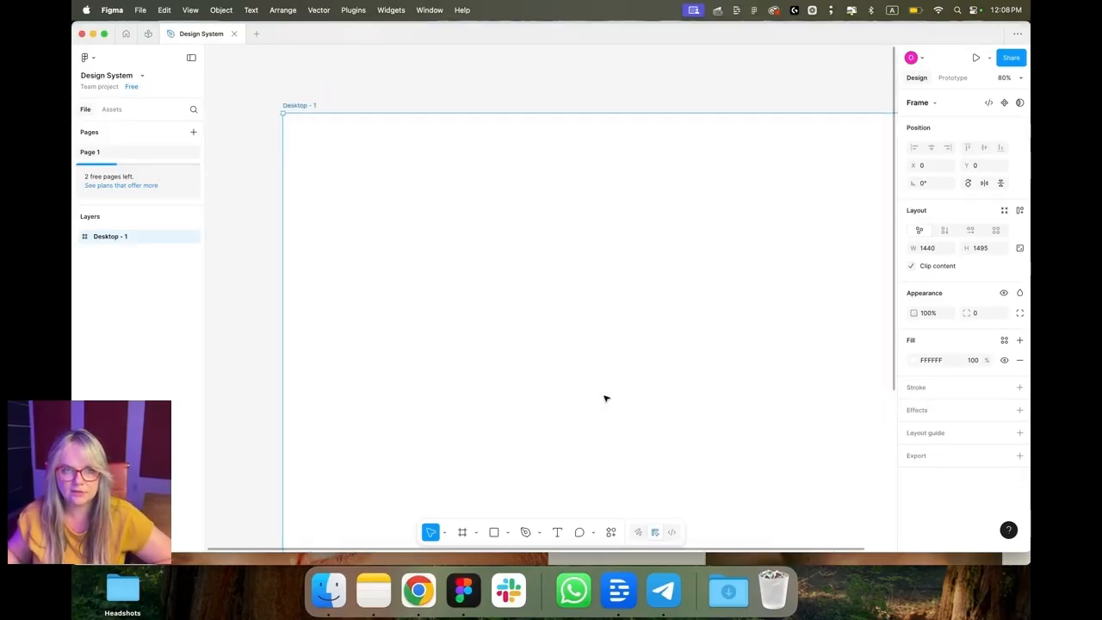
scroll(758, 350, "right", 1)
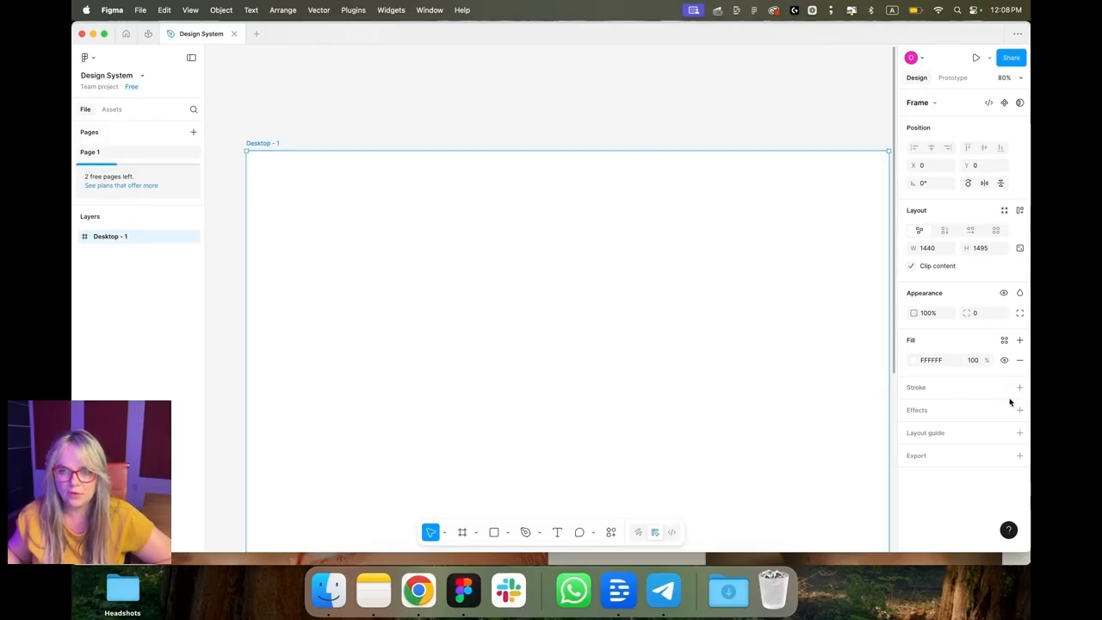
Step: Add a column layout guide to the Desktop frame with 12 columns and an 80 margin
left_click(1020, 433)
left_click(786, 458)
left_click(796, 487)
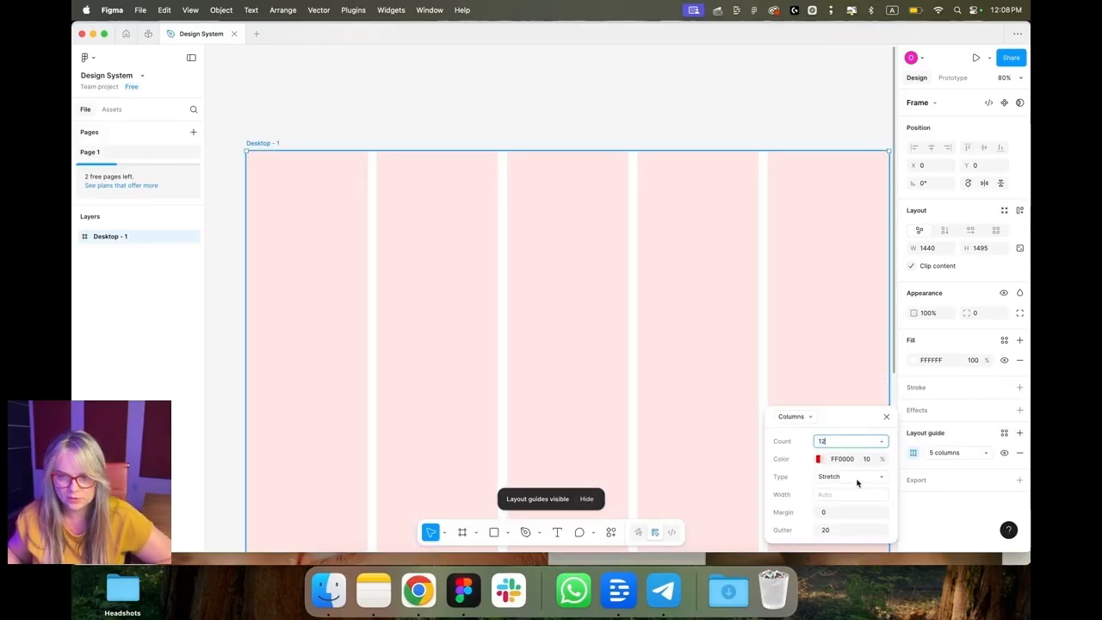
type("12")
left_click(837, 514)
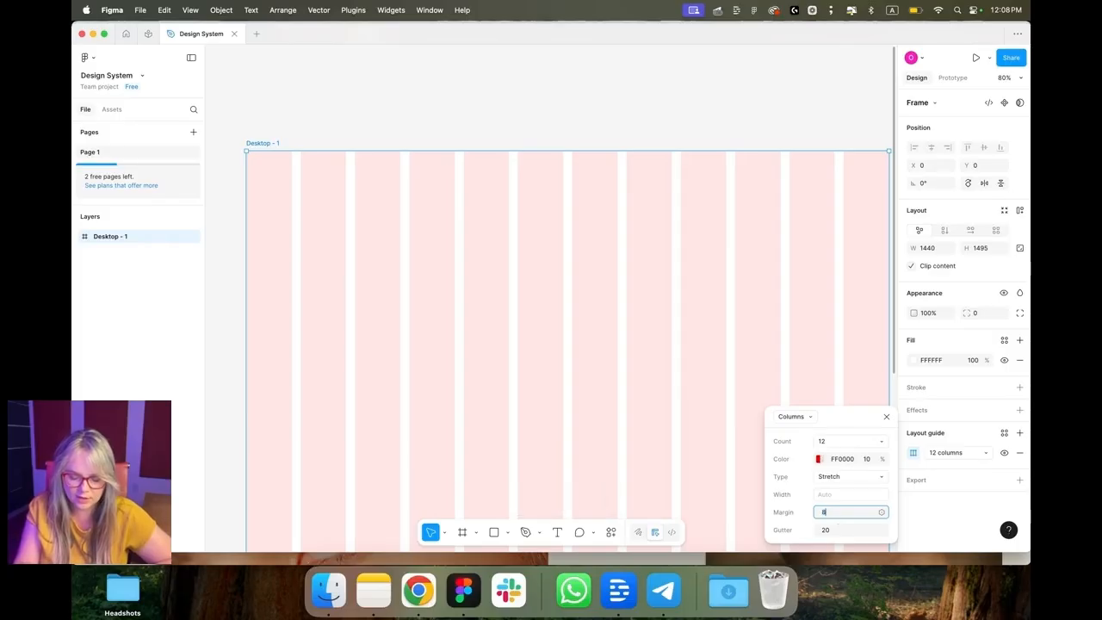
type("80")
key("Return")
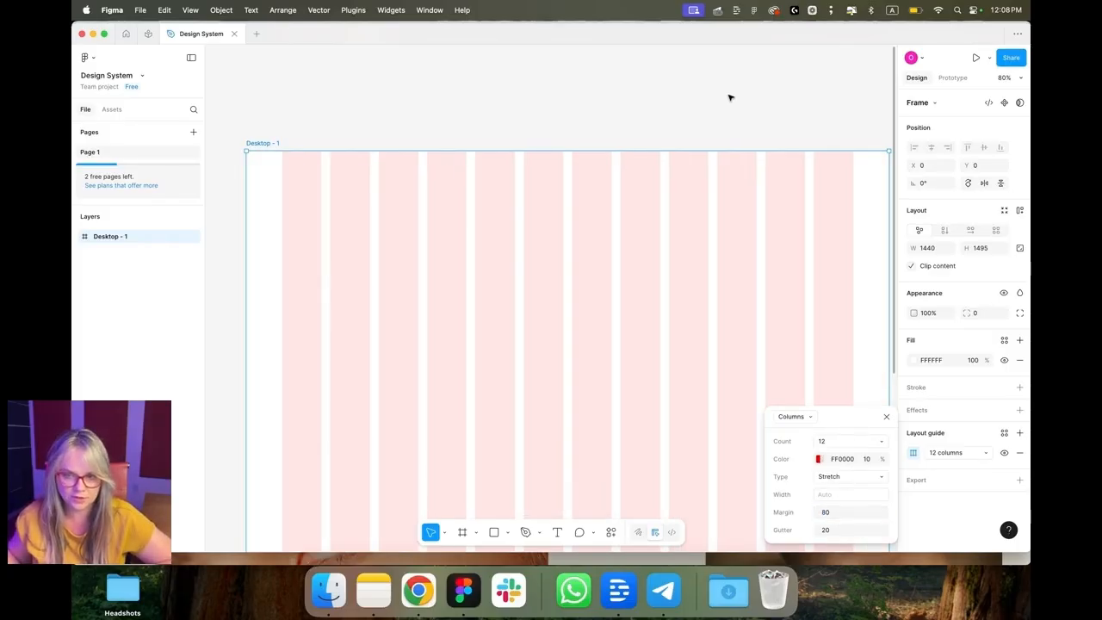
Step: Change the layout guide to 24 columns with an 11 gutter
left_click(832, 444)
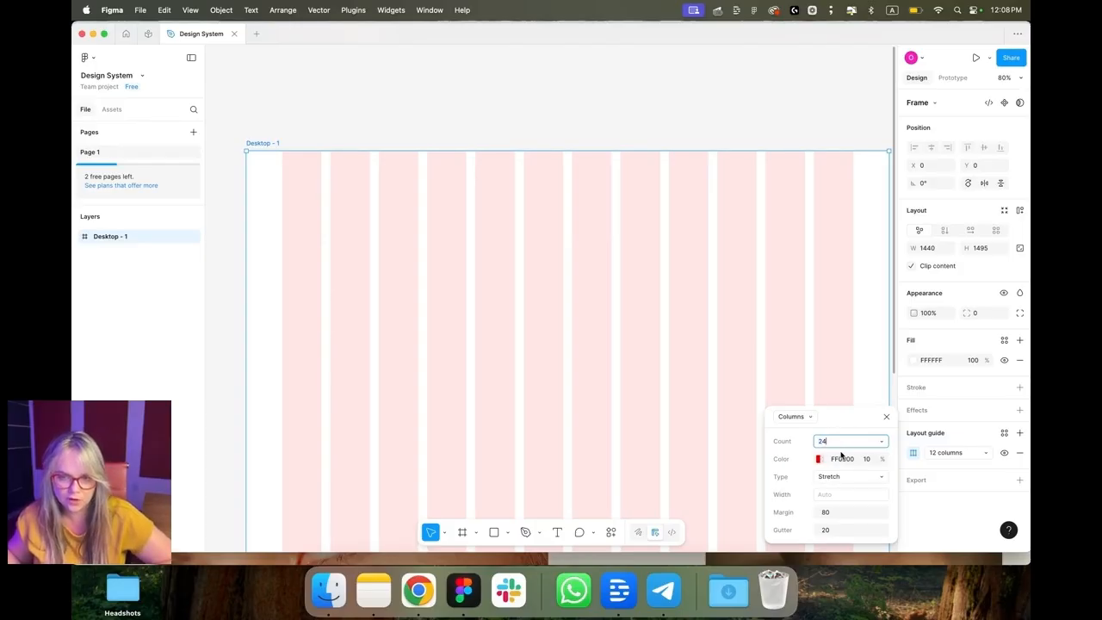
left_click(875, 534)
type("22")
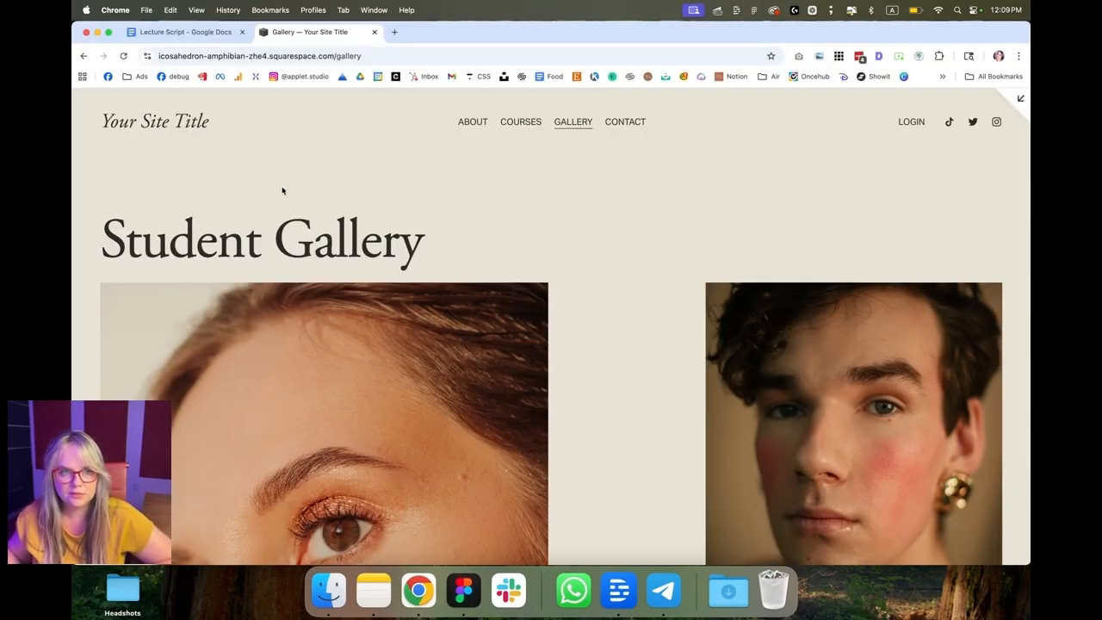
Step: Switch to the Squarespace Gallery page editor, edit the first section and widen its horizontal grid gap to 20
left_click(1022, 99)
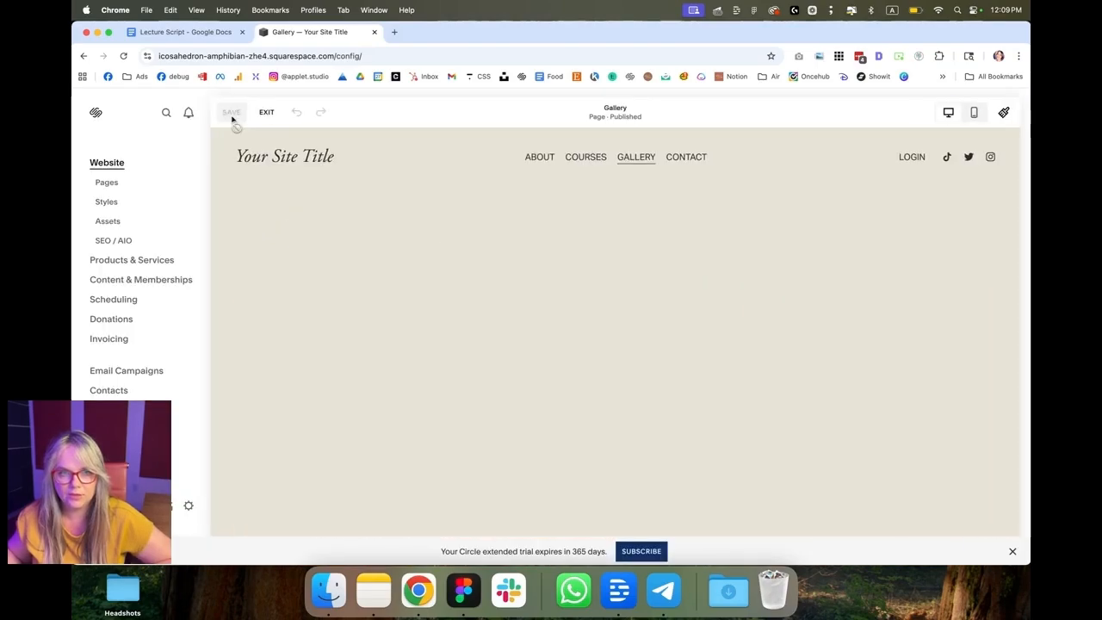
left_click(237, 116)
left_click(968, 216)
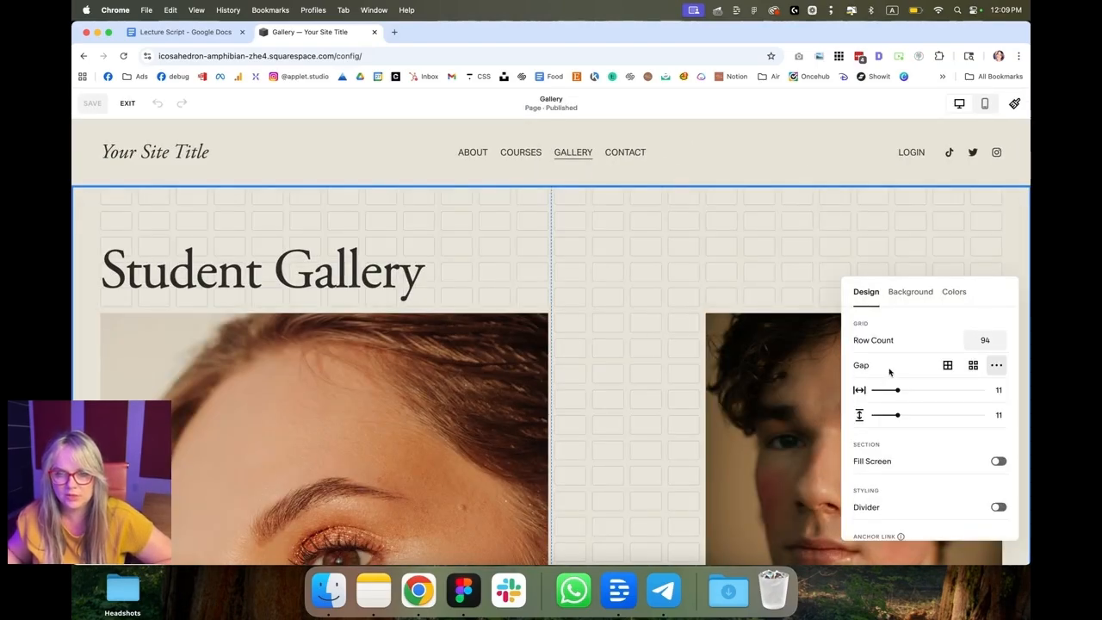
left_click_drag(897, 390, 915, 390)
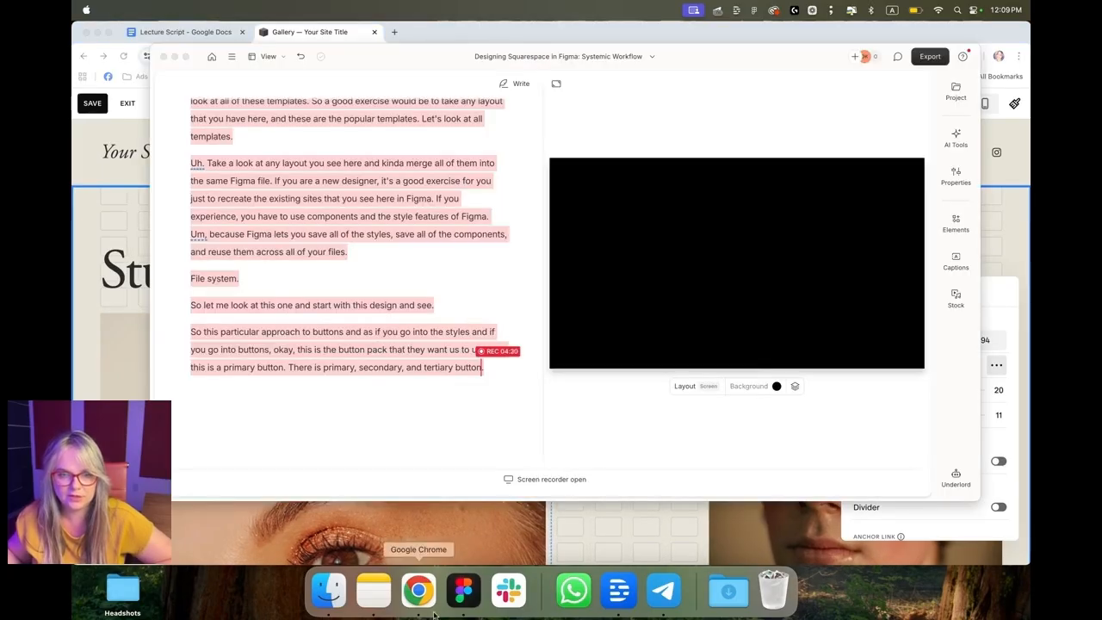
Step: Switch to Figma and update the column gutter to match the 20 gap set in Squarespace
left_click(464, 591)
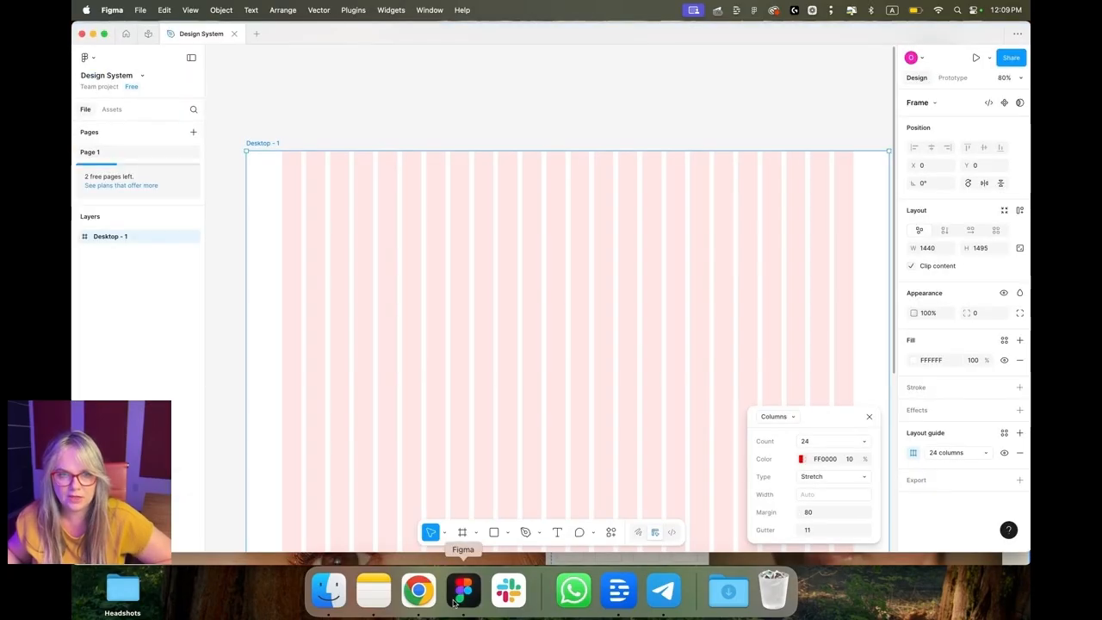
left_click(804, 528)
type("20")
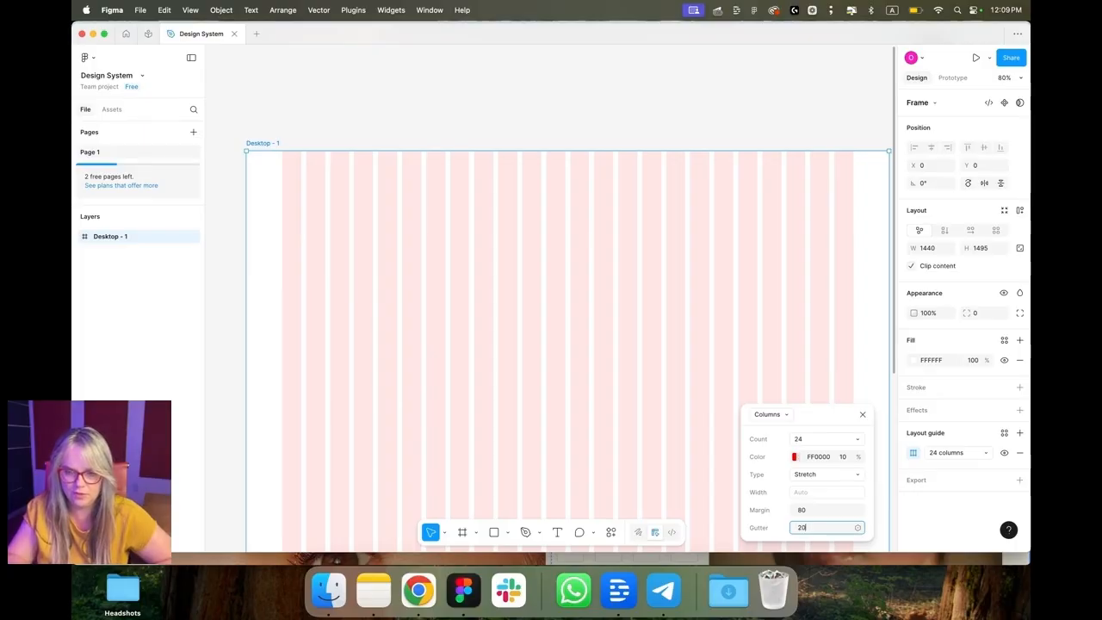
key("Return")
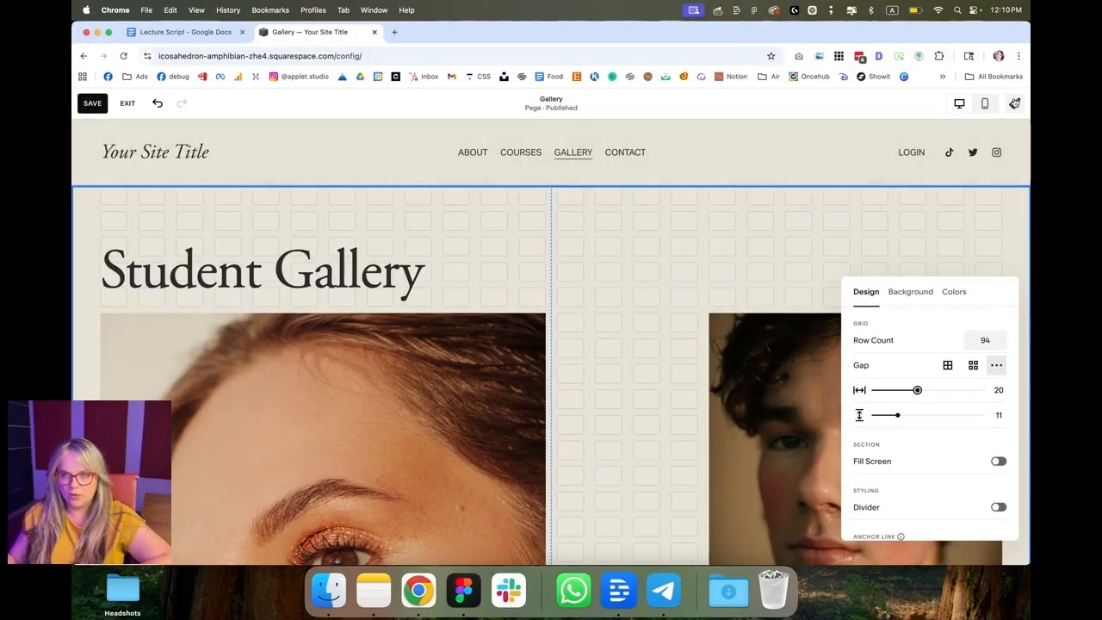
Step: Open the site's color styles in Squarespace and capture a screenshot of the color palette
left_click(1016, 103)
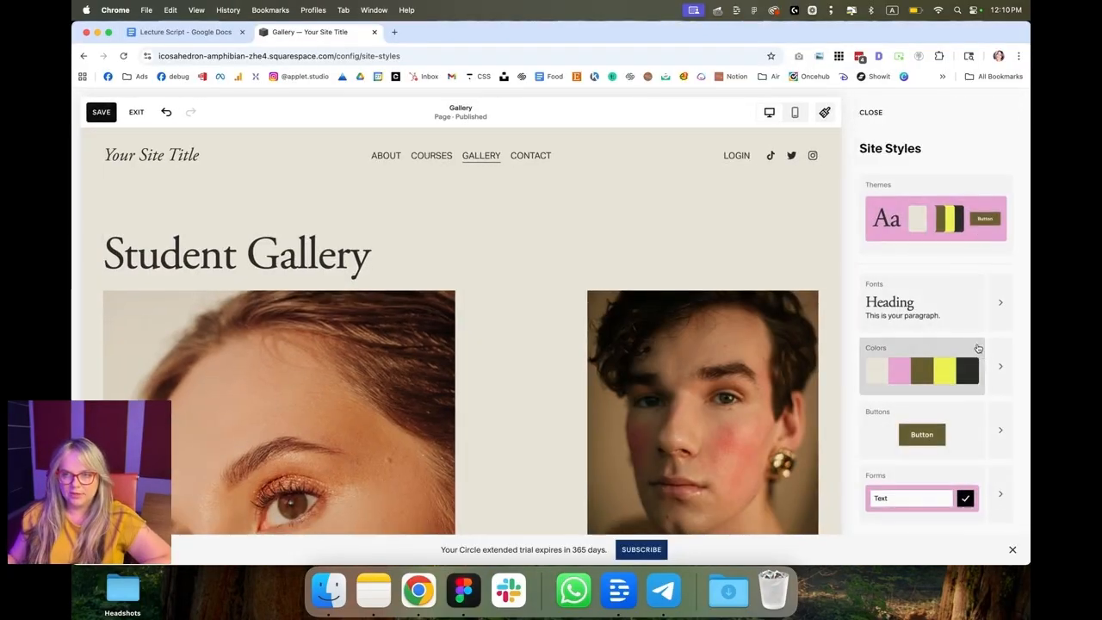
left_click(993, 375)
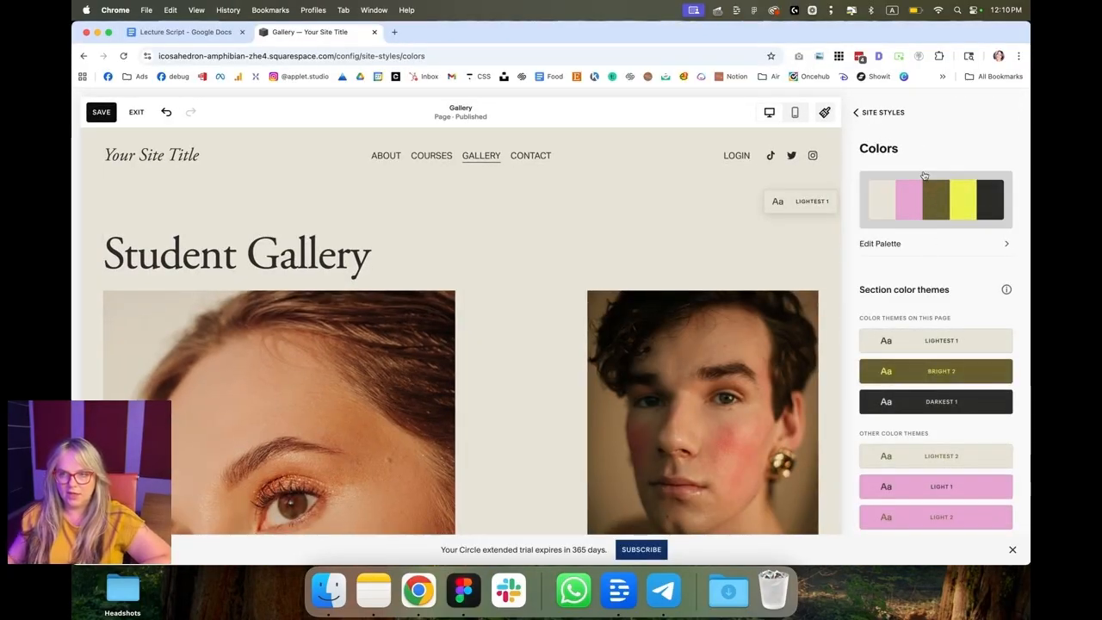
key("super+shift+4")
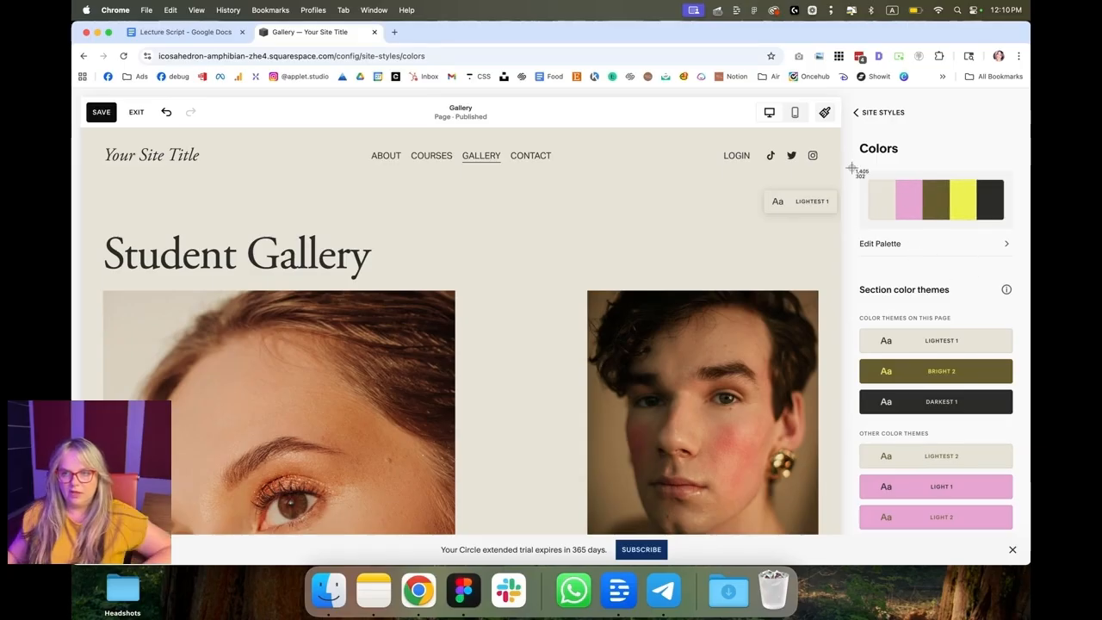
left_click_drag(851, 159, 1013, 258)
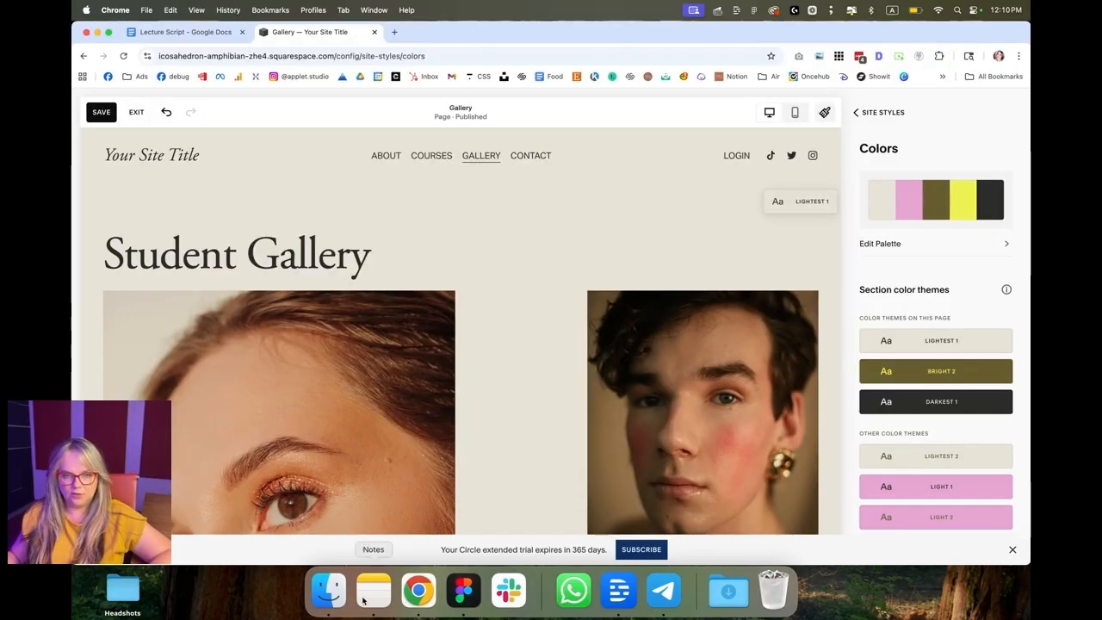
Step: Paste the palette screenshot into Figma and place it to the right of the Desktop frame
left_click(464, 590)
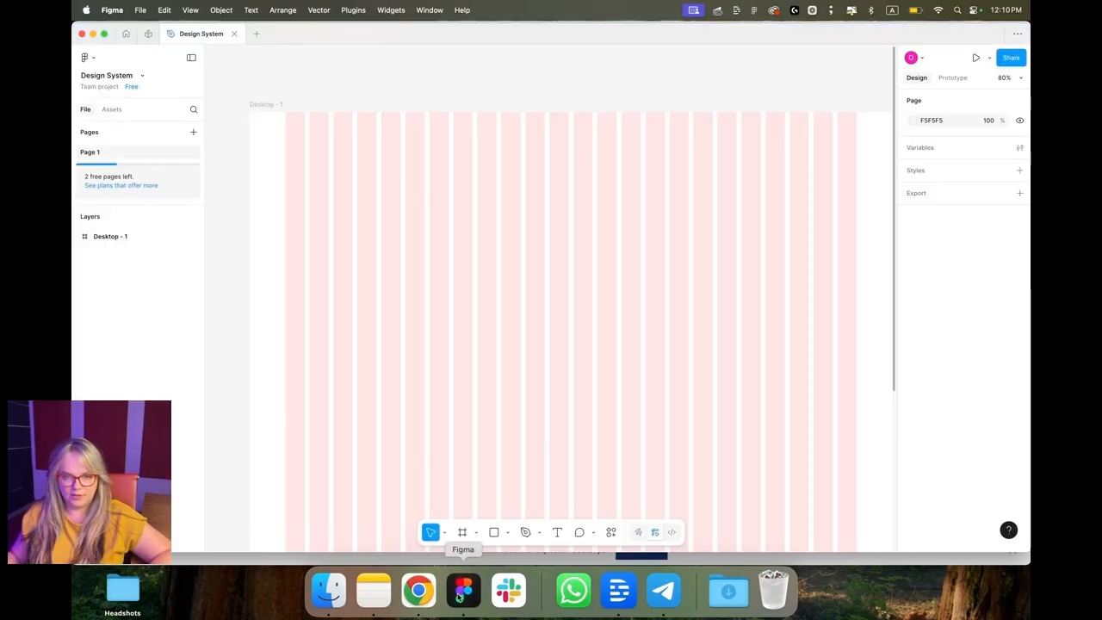
scroll(456, 138, "down", 5)
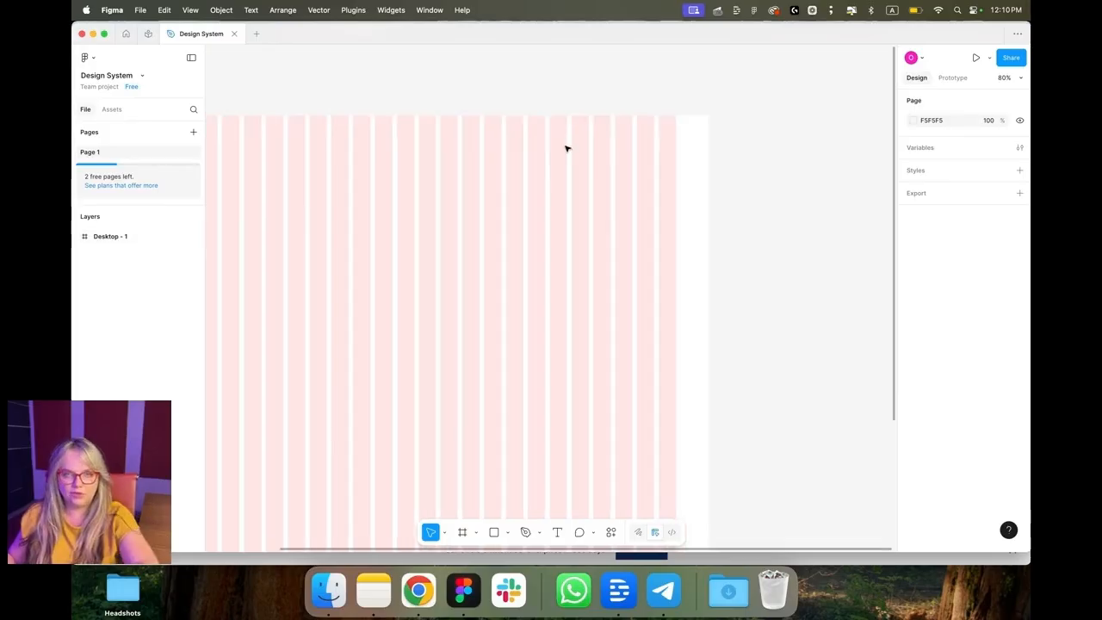
key("super+v")
left_click_drag(554, 315, 681, 141)
scroll(613, 354, "right", 5)
Step: Draw a row of five 181 × 181 px squares below the pasted palette
left_click(491, 534)
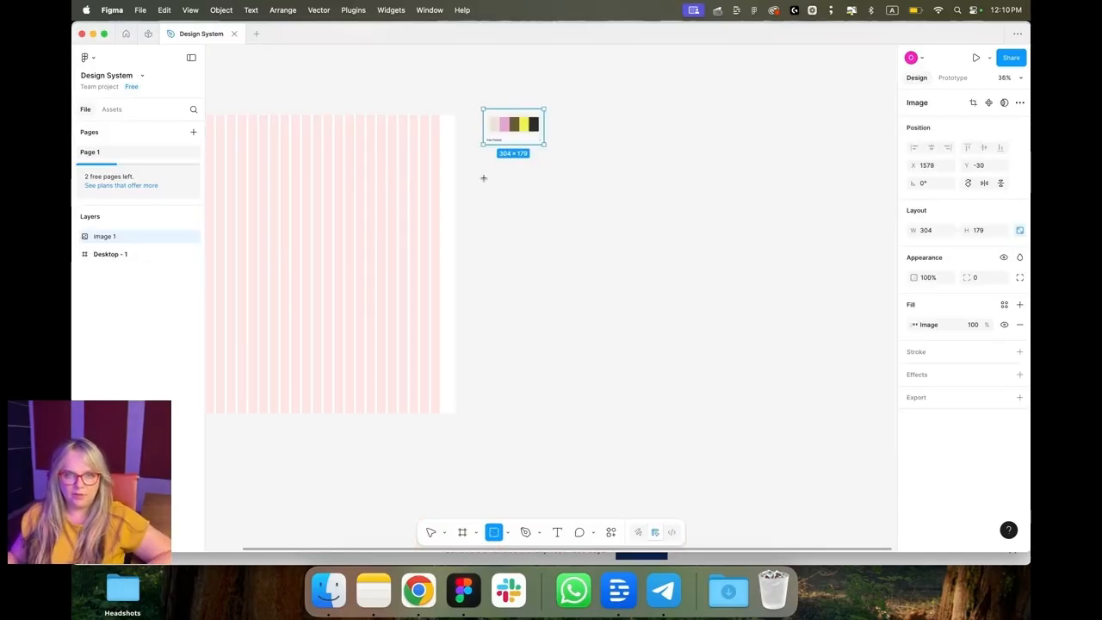
left_click_drag(477, 174, 514, 211)
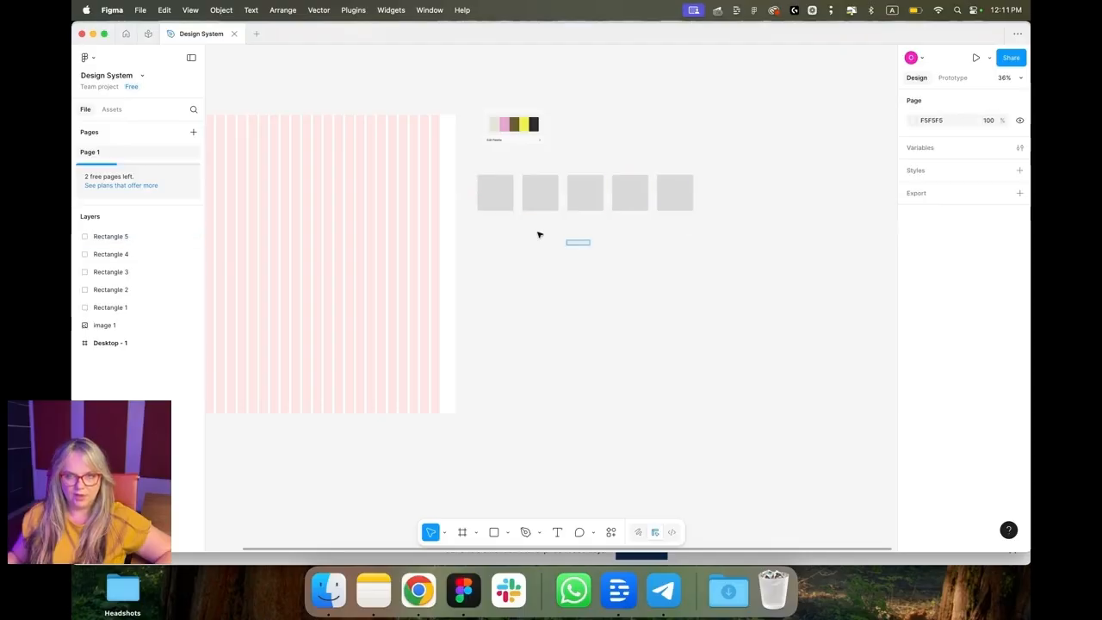
left_click(502, 201)
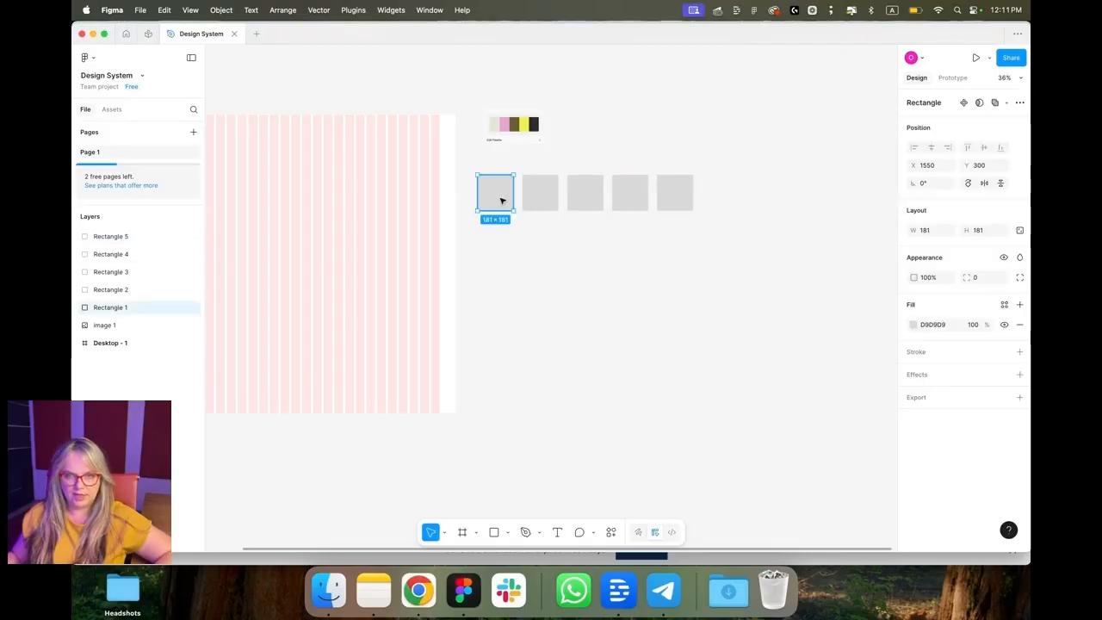
left_click(1004, 306)
left_click(556, 226)
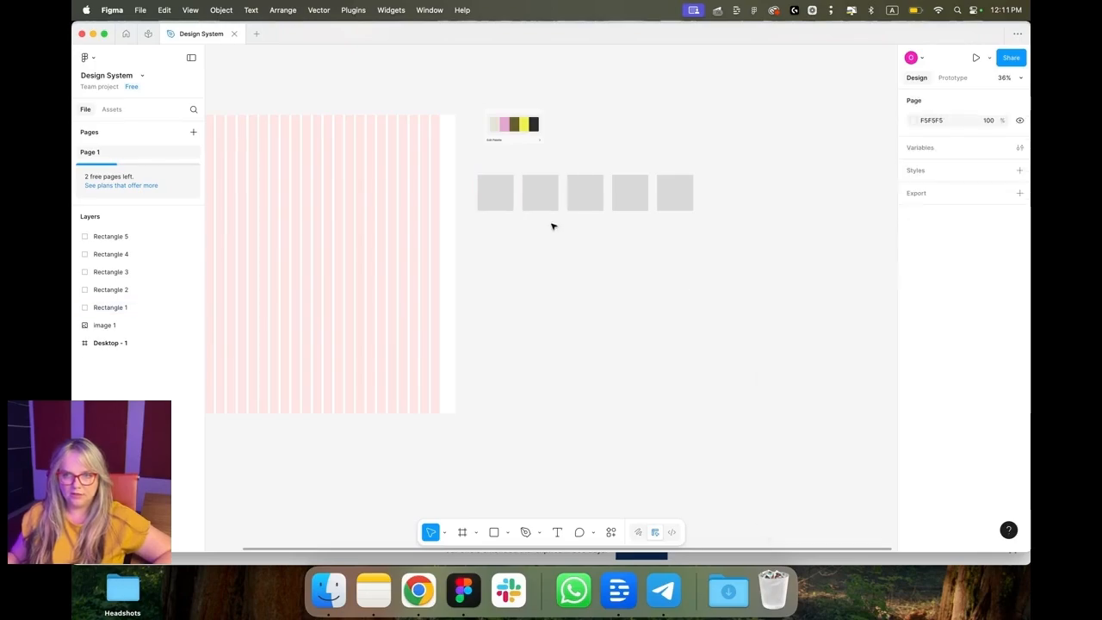
Step: Fill the first squares with colors sampled from the palette screenshot using the eyedropper
left_click(507, 199)
left_click(914, 324)
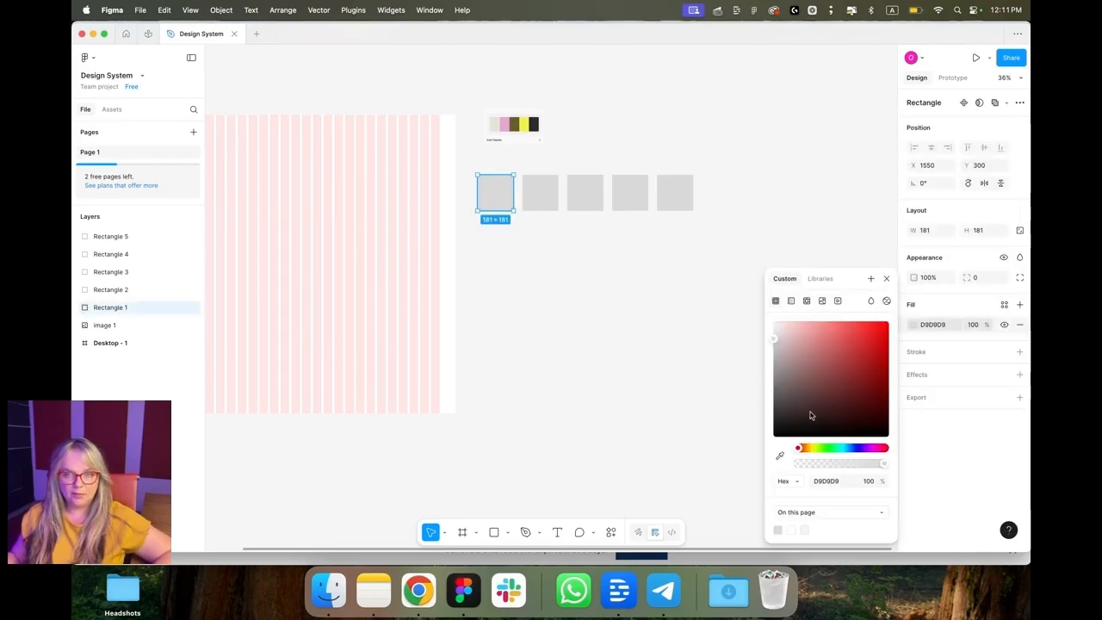
left_click(780, 457)
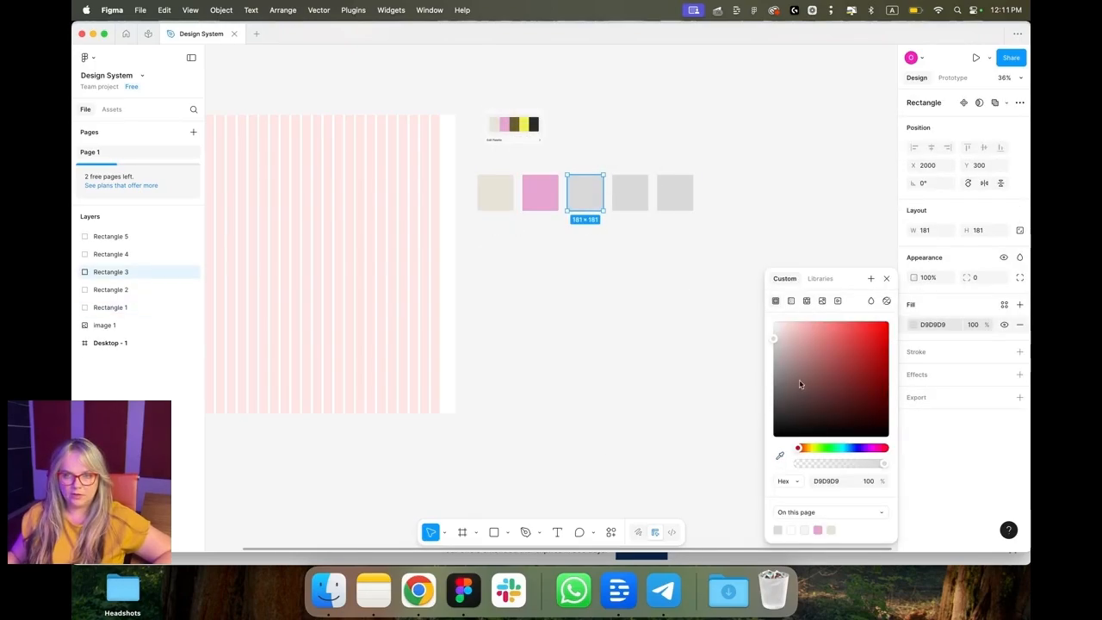
left_click(527, 126)
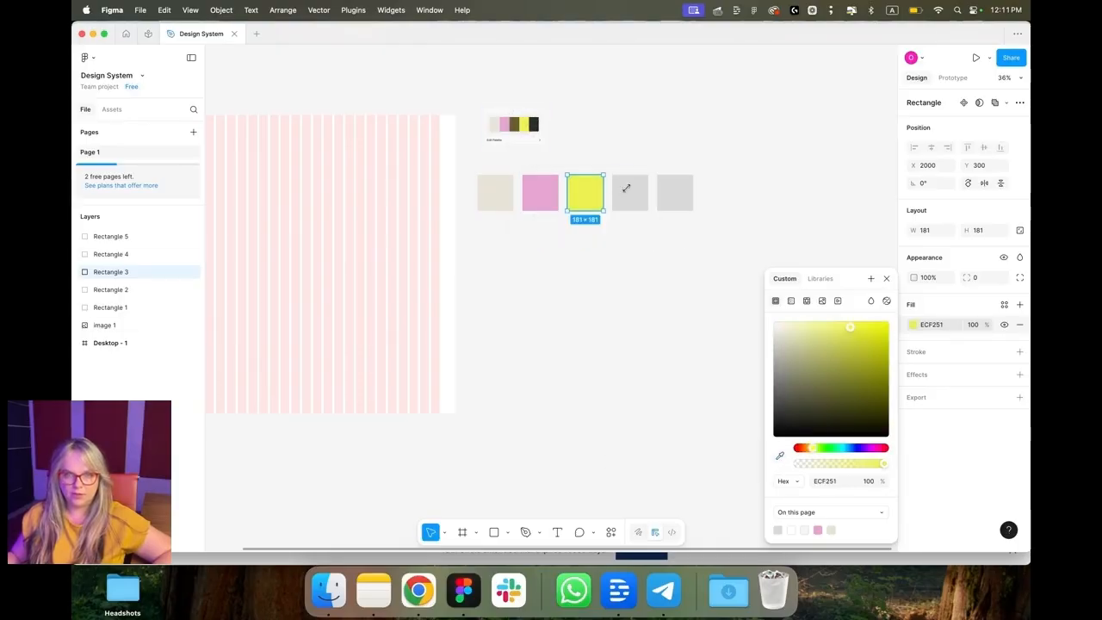
Step: Sample the olive and near-black palette colors into the fourth and fifth squares with the eyedropper
left_click(637, 202)
left_click(914, 325)
left_click(779, 456)
left_click(516, 124)
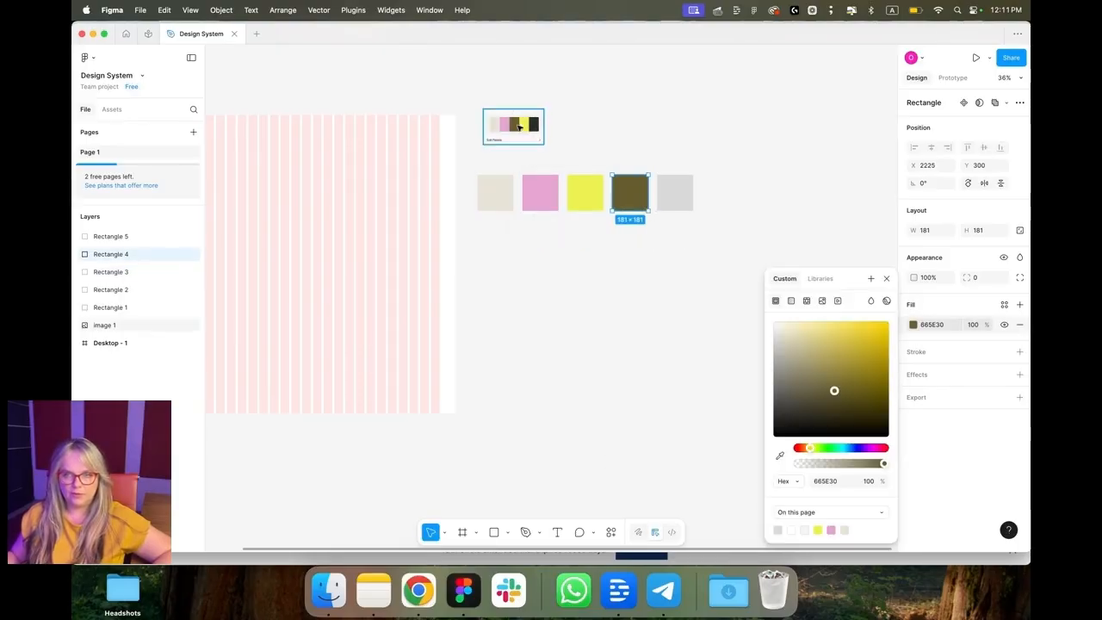
left_click(685, 189)
left_click(914, 326)
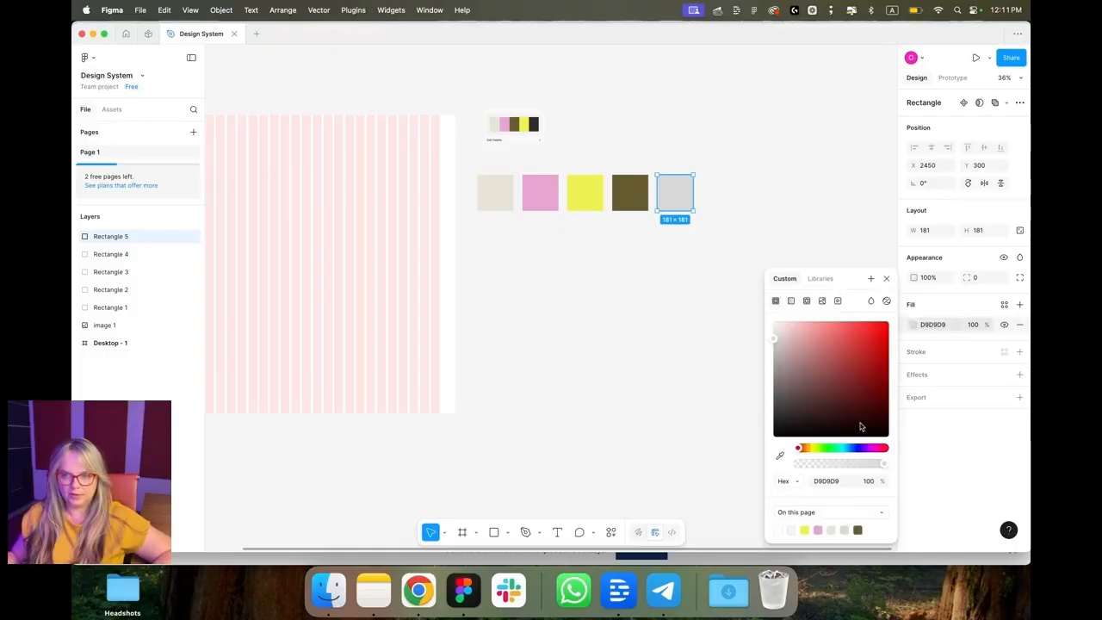
left_click(780, 458)
left_click(534, 124)
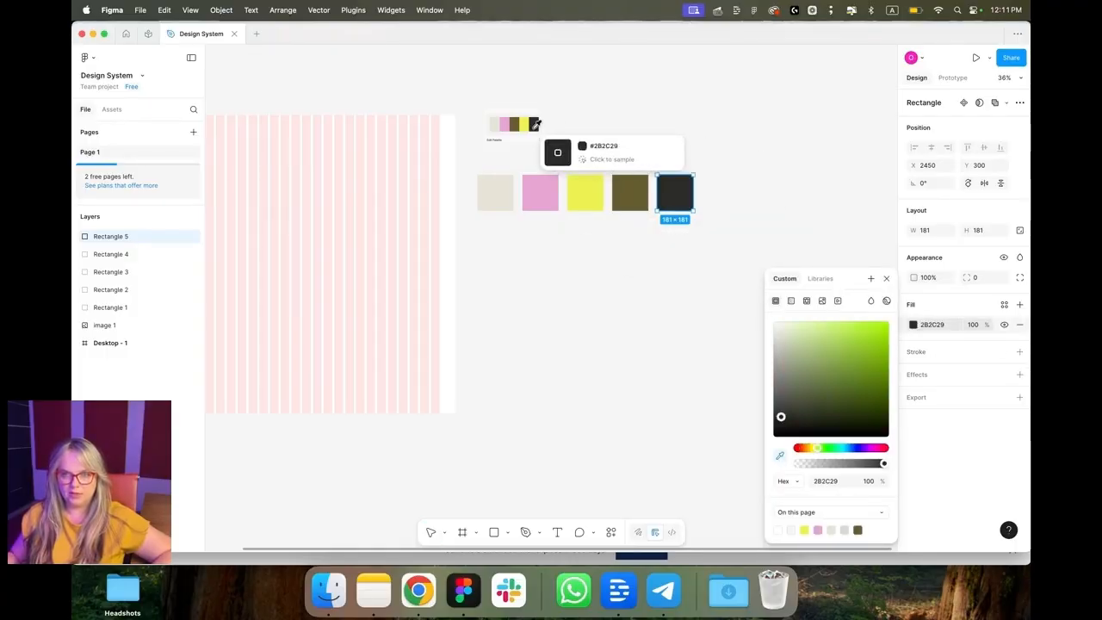
left_click(767, 231)
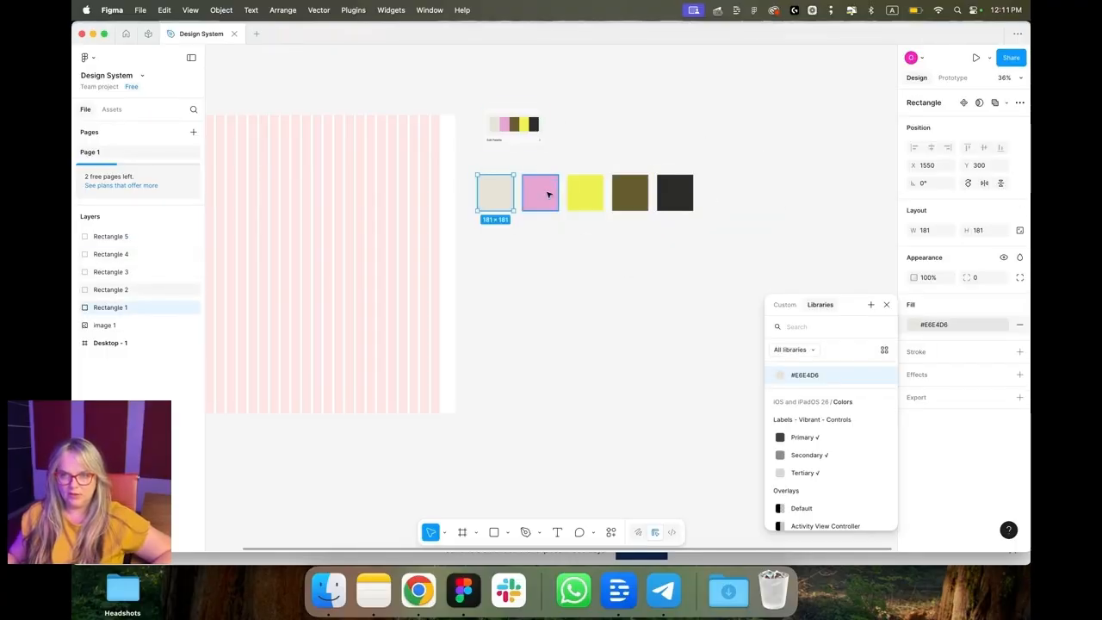
Step: Create a new color style from the pink square's fill
left_click(547, 195)
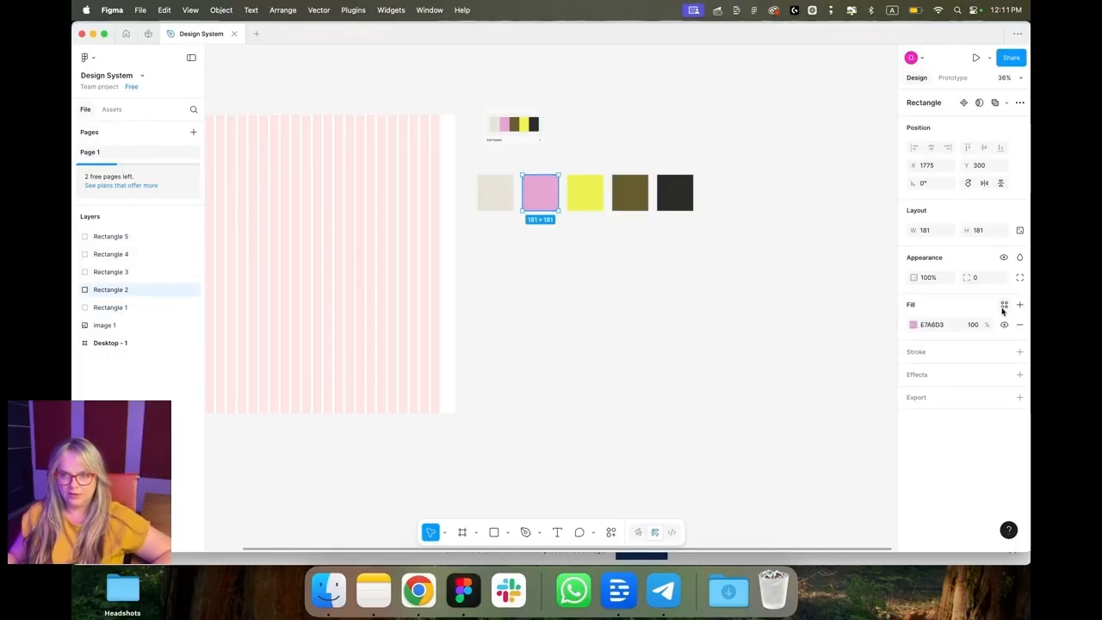
left_click(1005, 305)
left_click(872, 306)
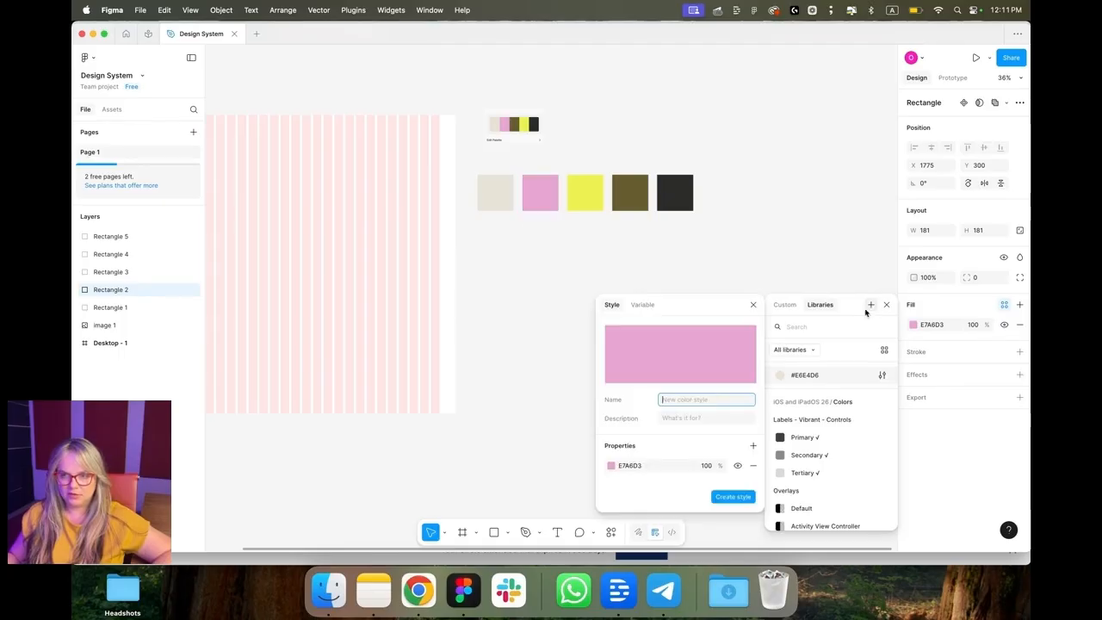
key("Return")
Step: Create a new color style from the yellow square's fill
left_click(586, 193)
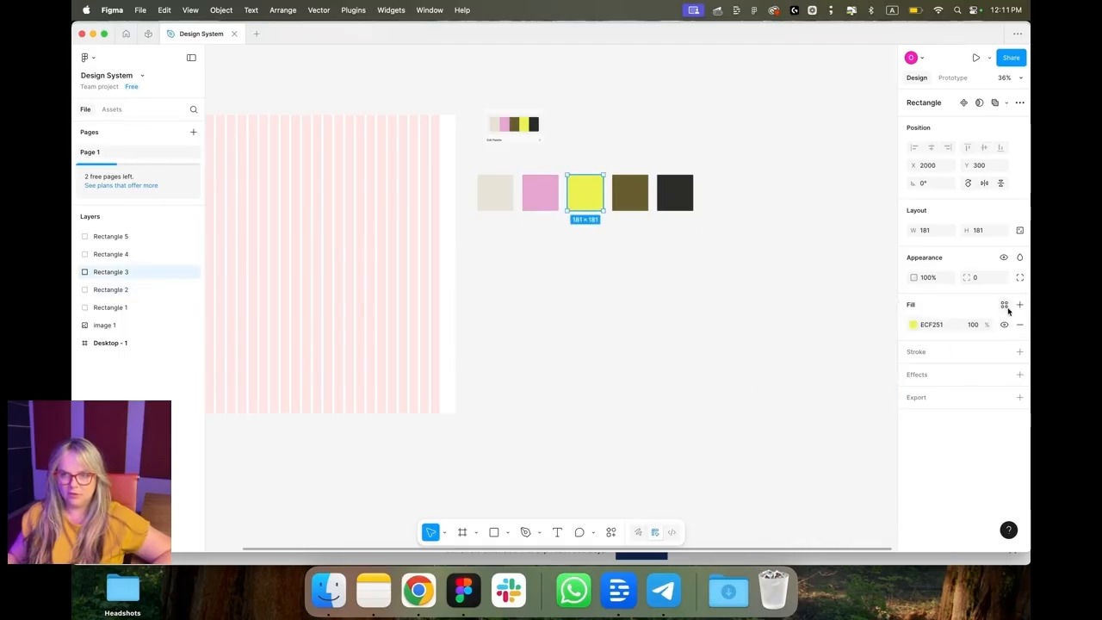
left_click(1004, 305)
left_click(871, 306)
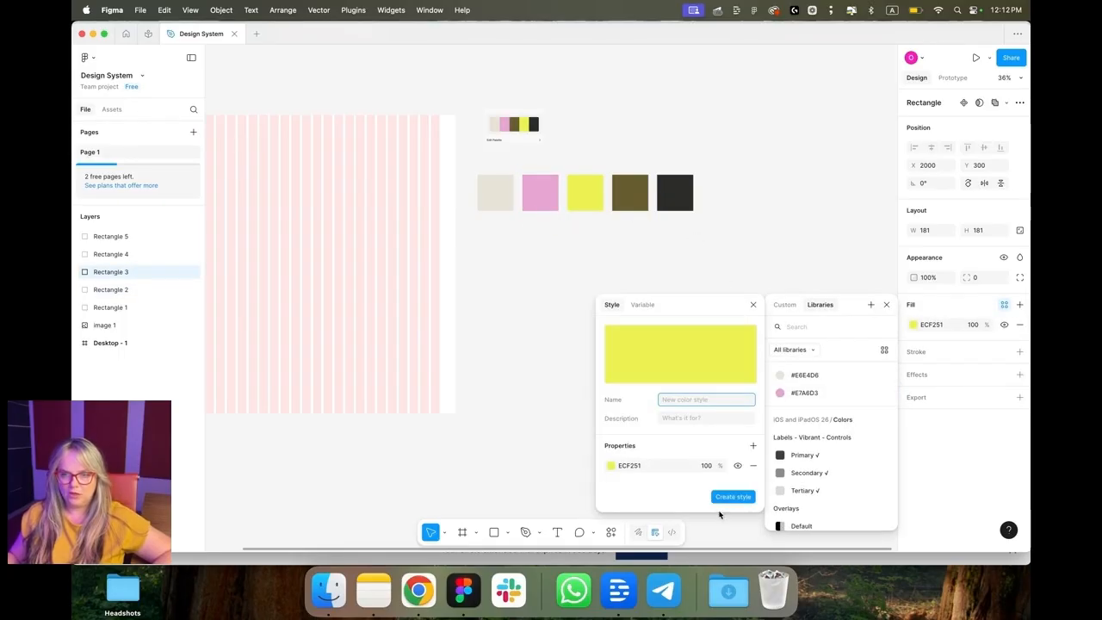
left_click(730, 497)
Step: Create a new color style from the olive square's fill
left_click(630, 193)
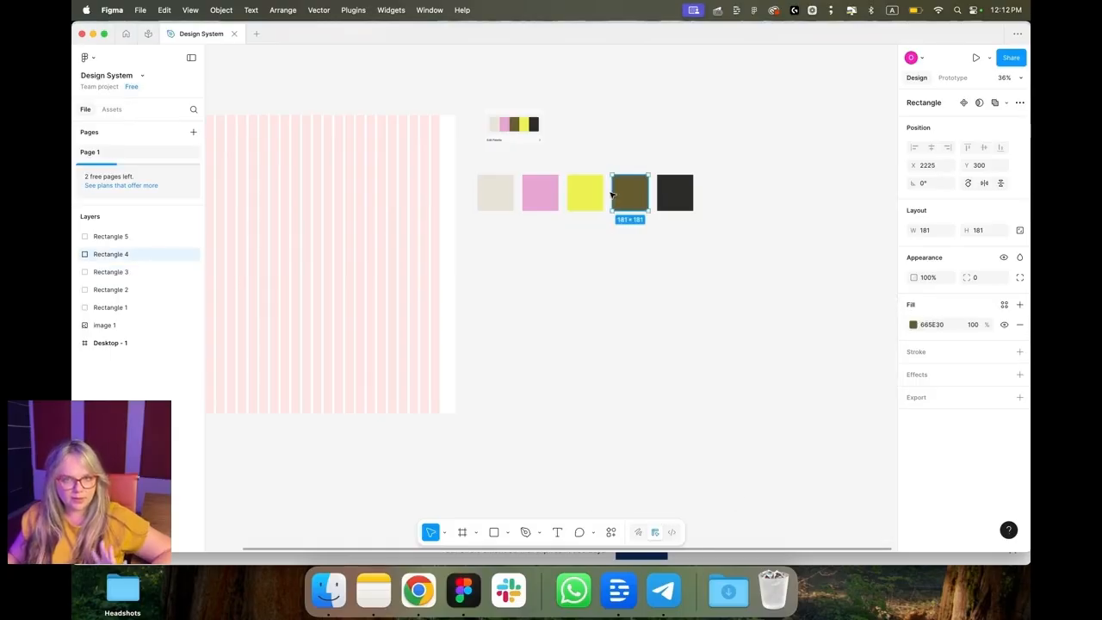
left_click(1004, 305)
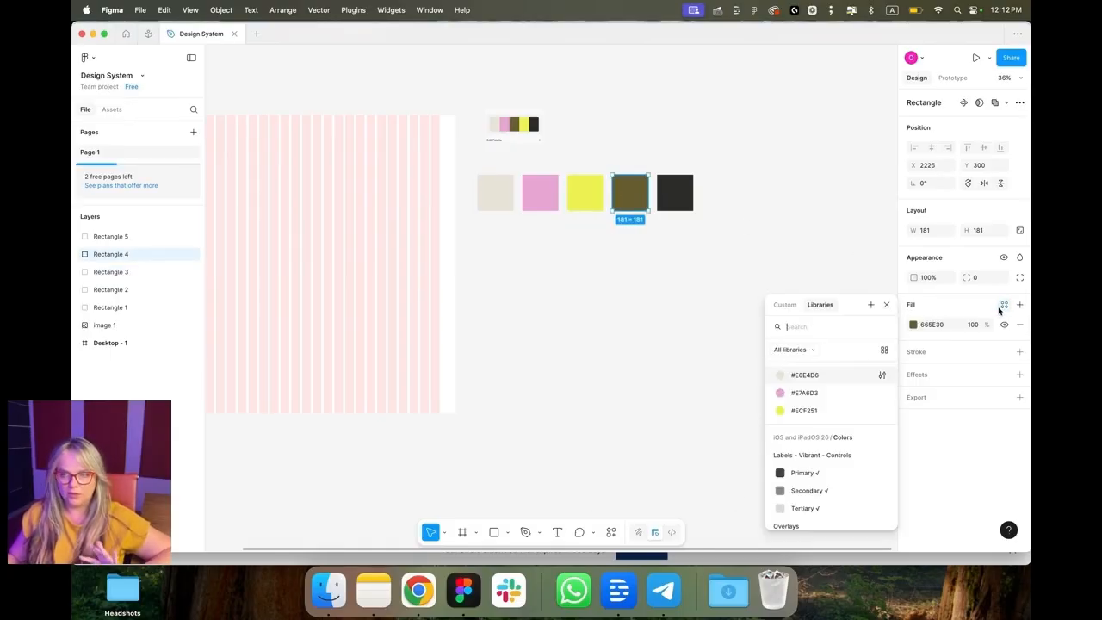
left_click(872, 305)
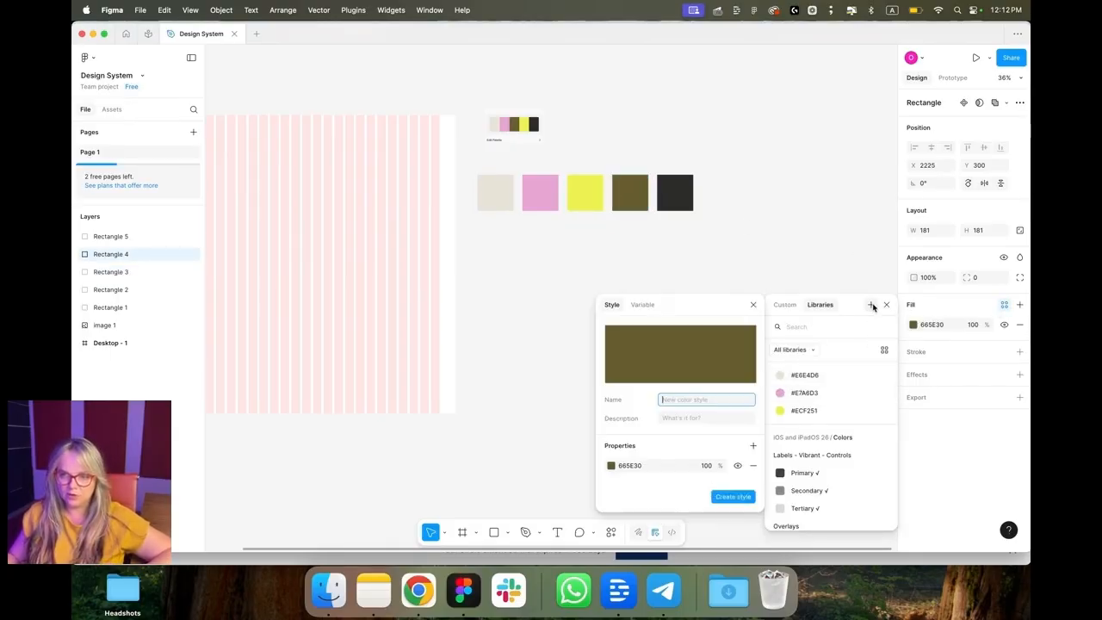
left_click(733, 497)
Step: Create a new color style from the near-black square's fill
left_click(680, 196)
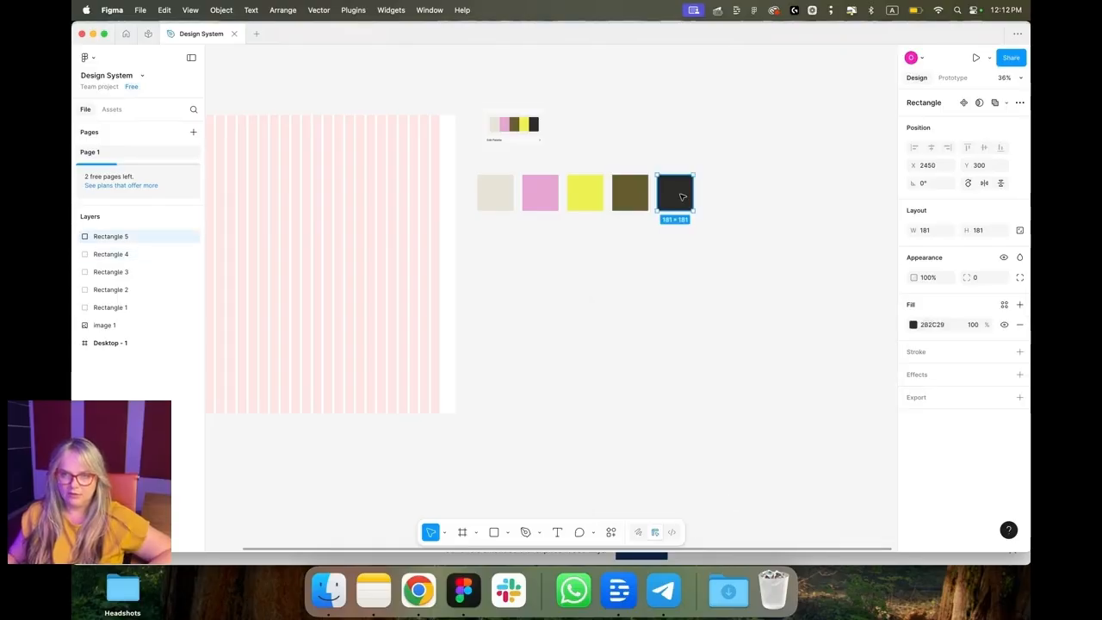
left_click(1006, 305)
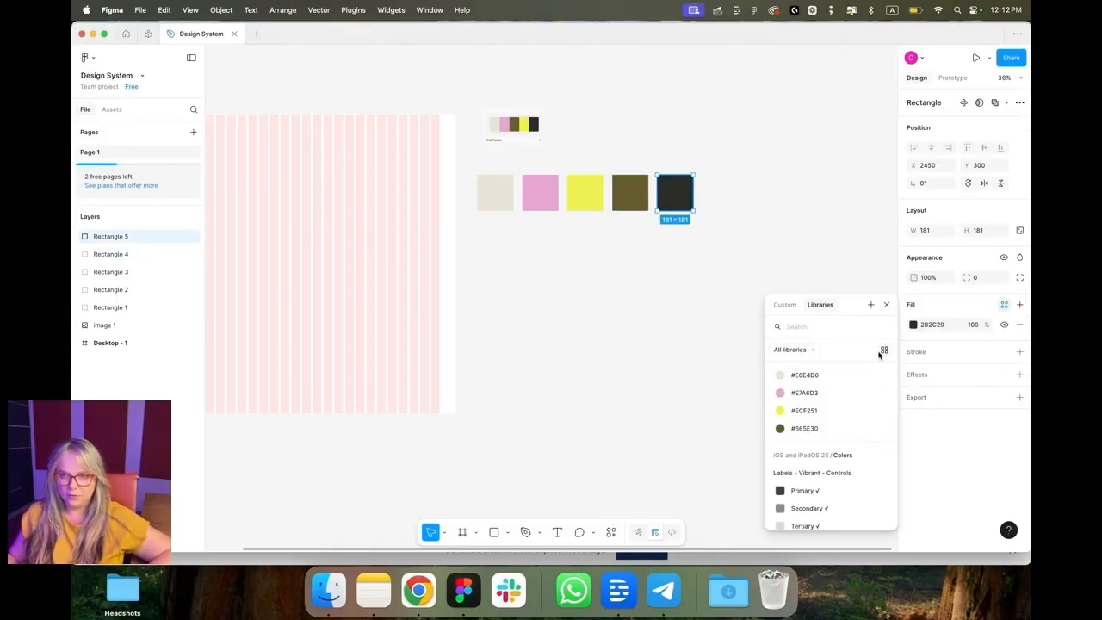
left_click(871, 305)
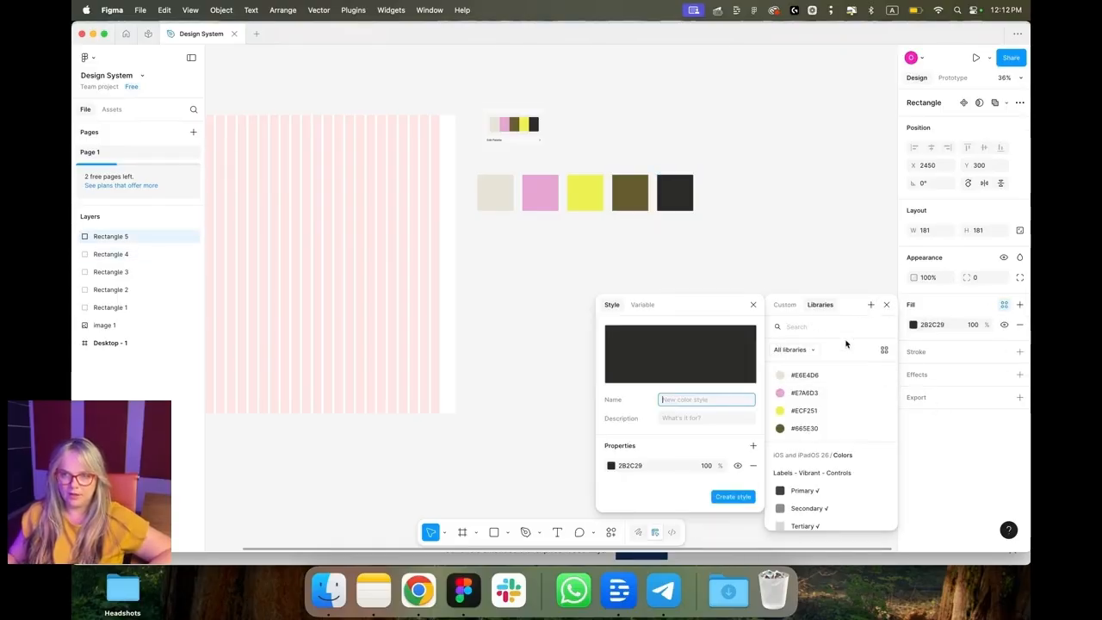
left_click(733, 497)
left_click(888, 305)
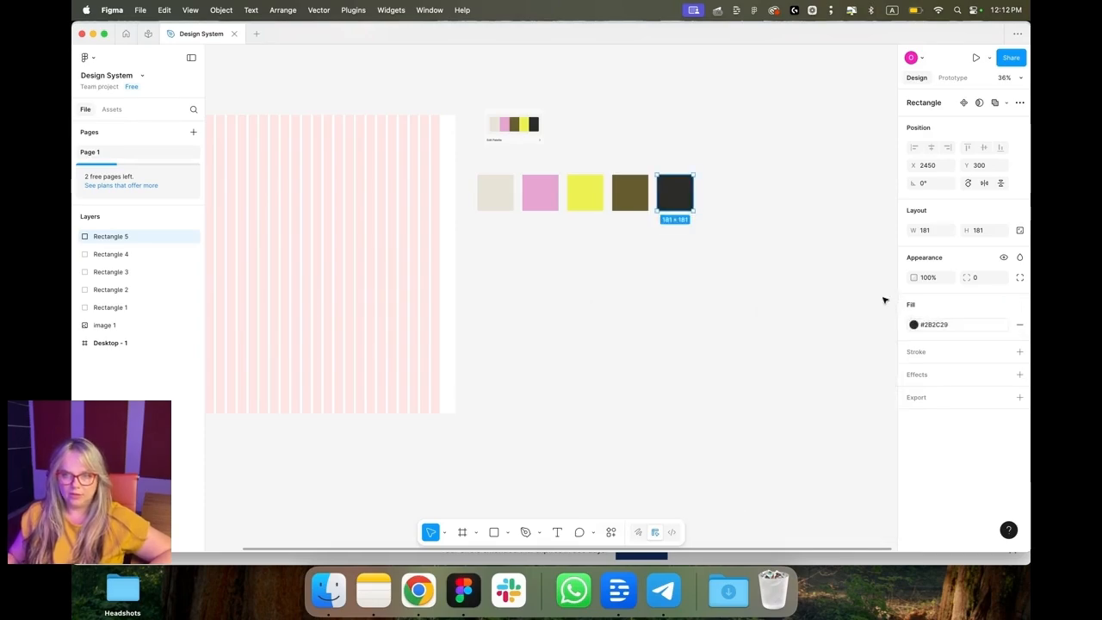
Step: Hide the layout guides on the Desktop frame
left_click(866, 290)
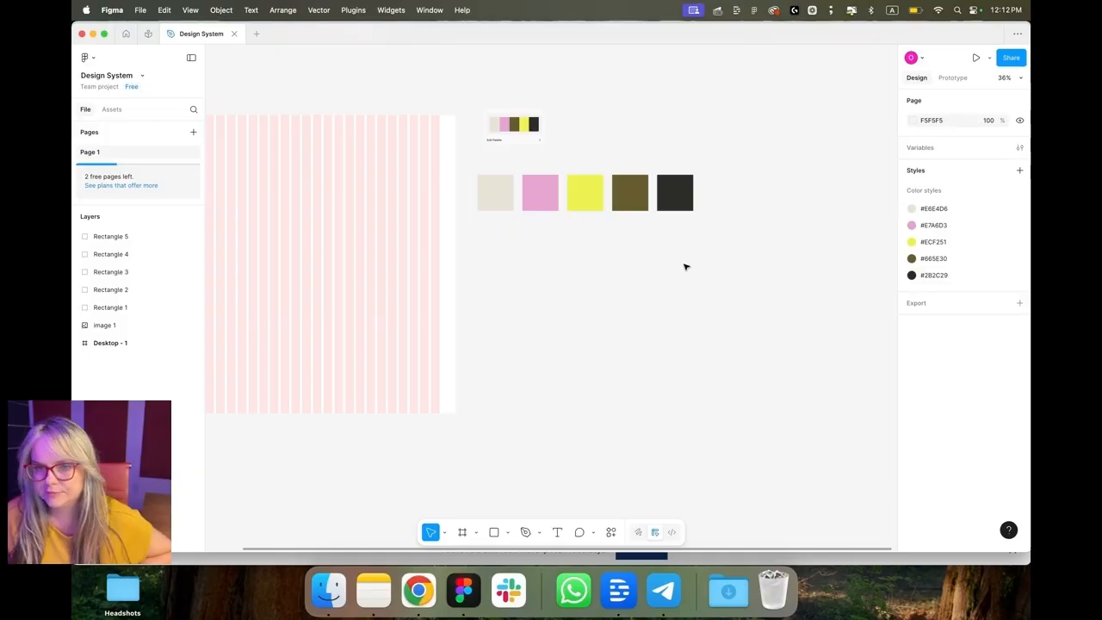
scroll(676, 264, "left", 2)
scroll(676, 263, "left", 5)
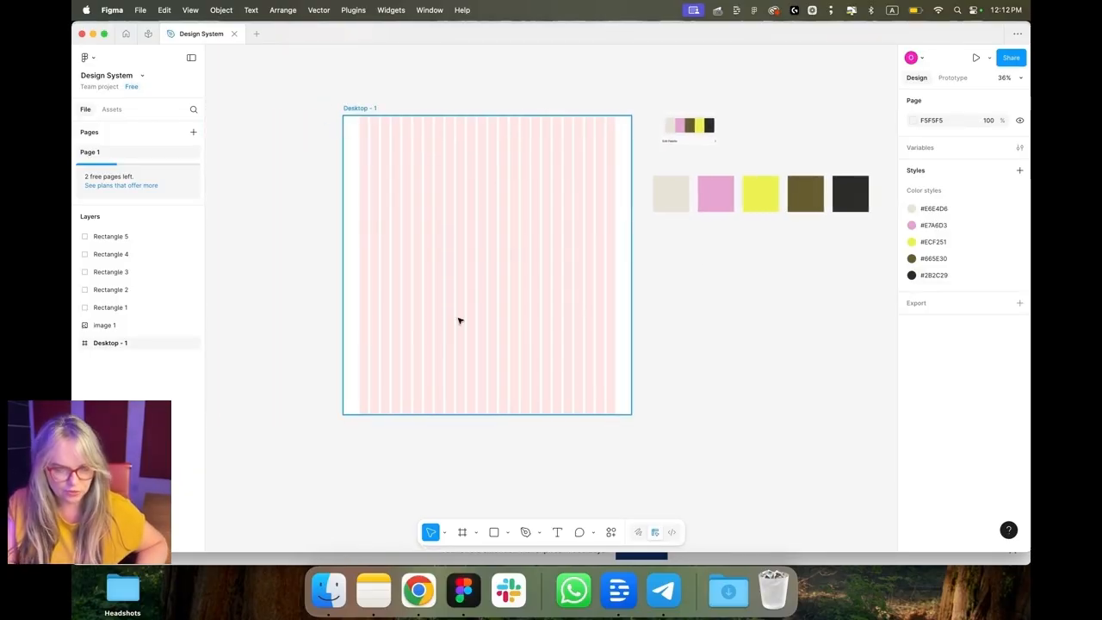
key("ctrl+g")
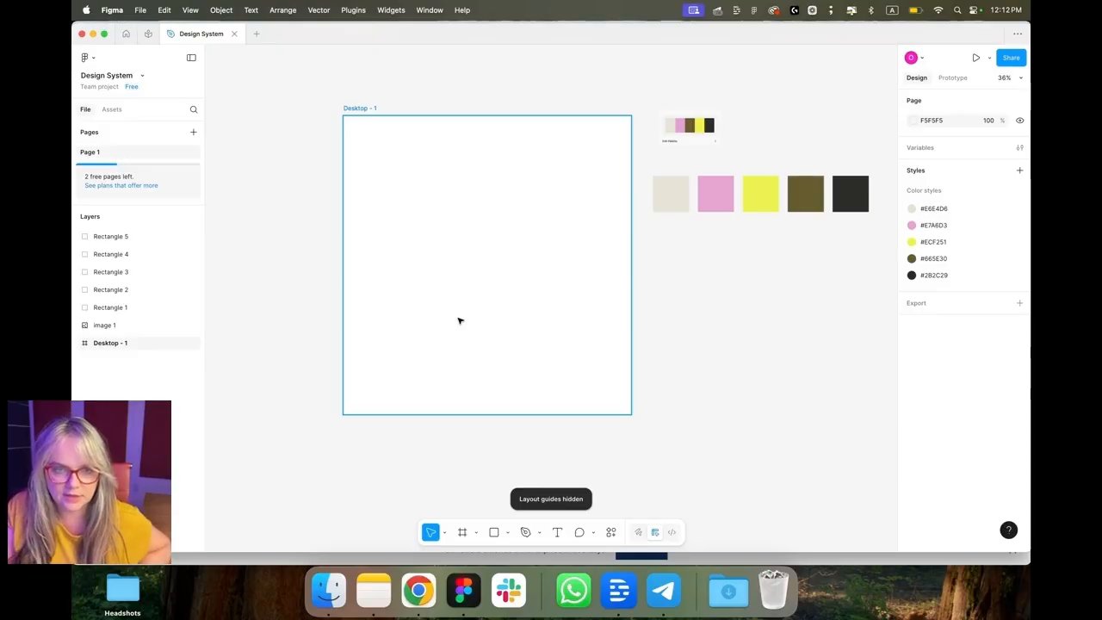
key("ctrl+g")
key("ctrl+g")
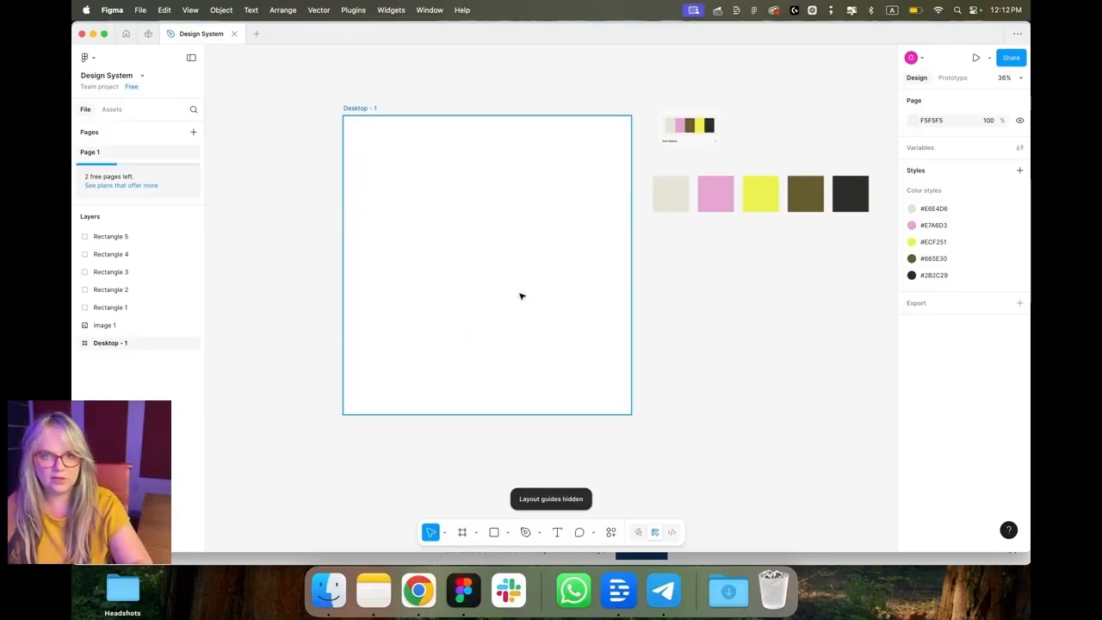
scroll(504, 344, "up", 3)
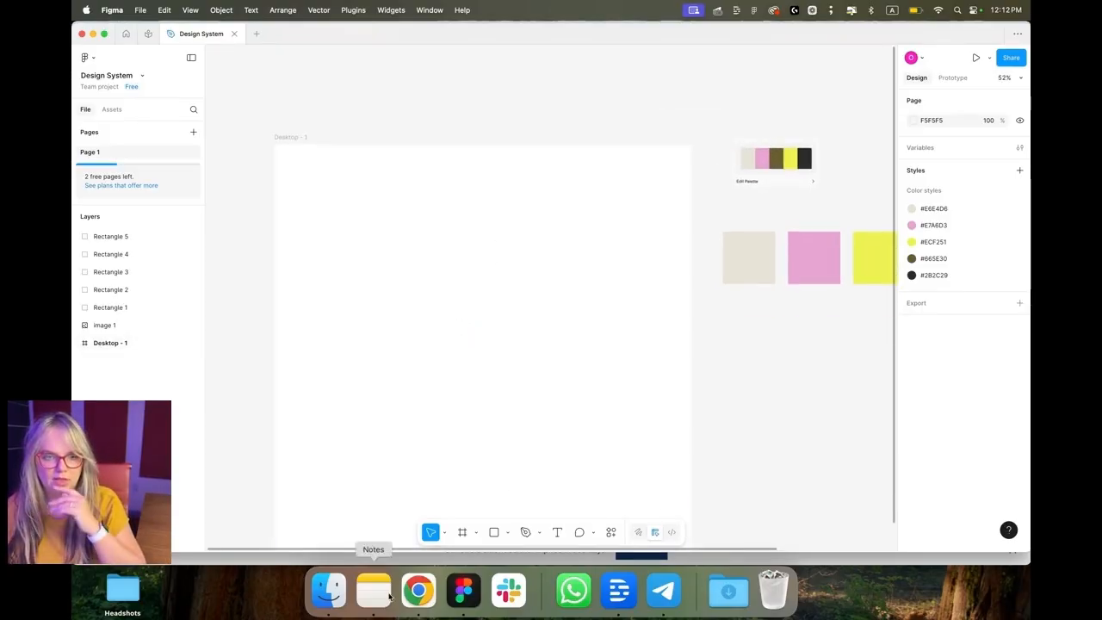
Step: Exit the Squarespace site editor without saving and return to the home page
left_click(419, 590)
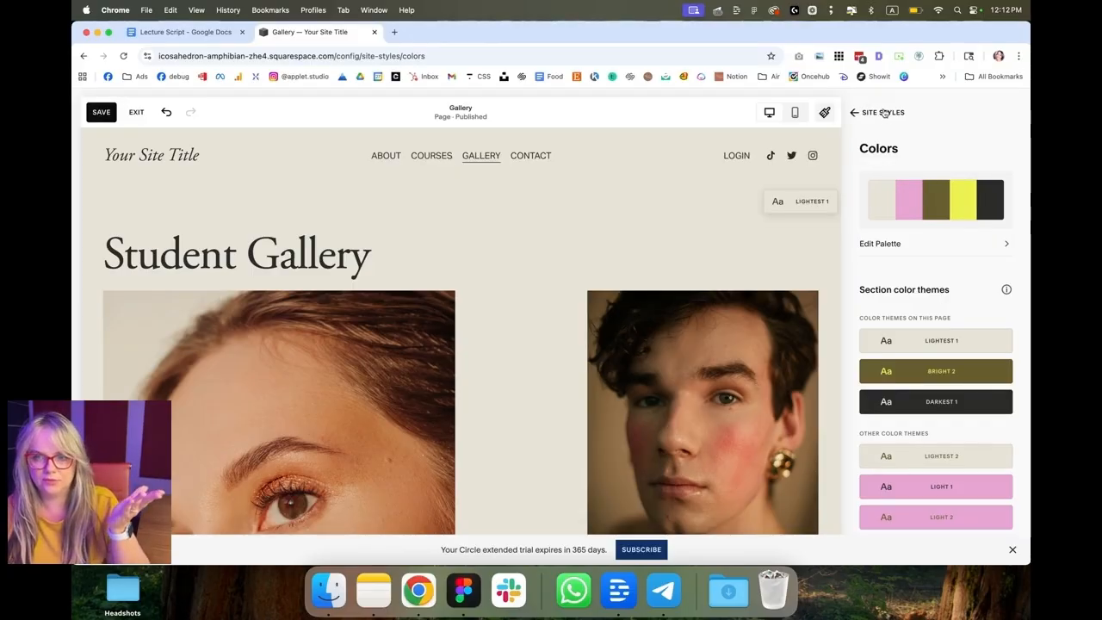
left_click(884, 113)
left_click(884, 113)
left_click(136, 112)
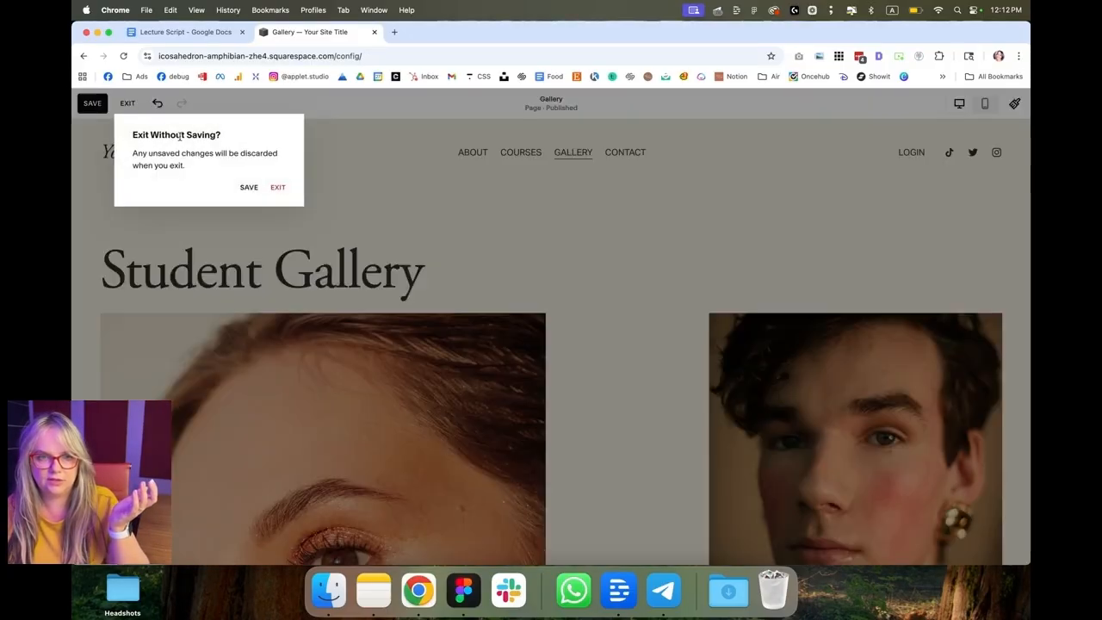
left_click(278, 188)
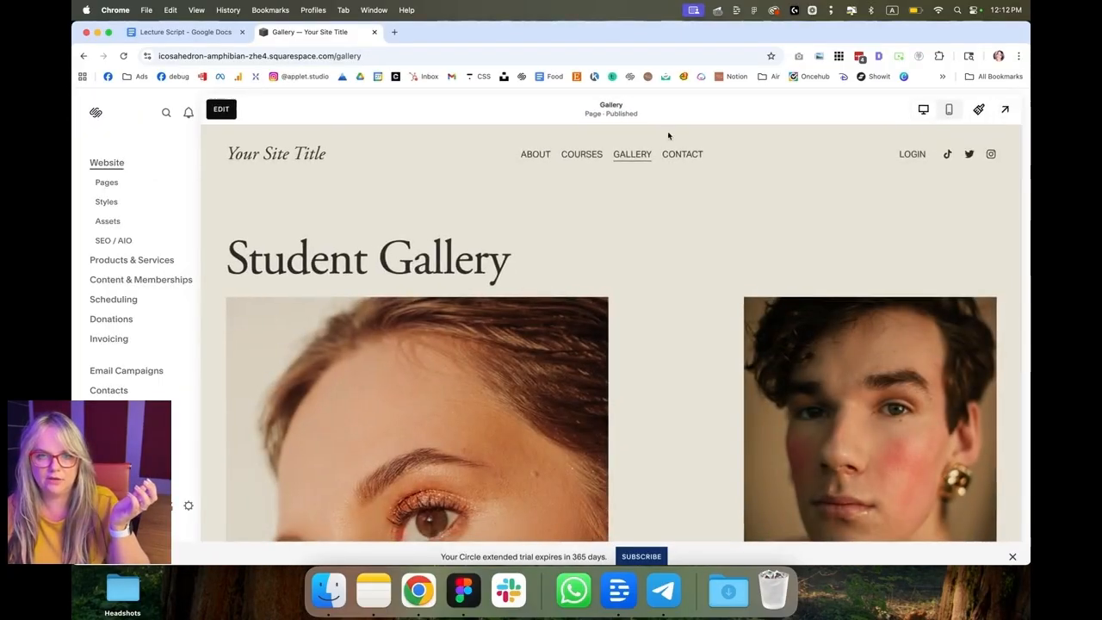
key("Escape")
left_click(170, 121)
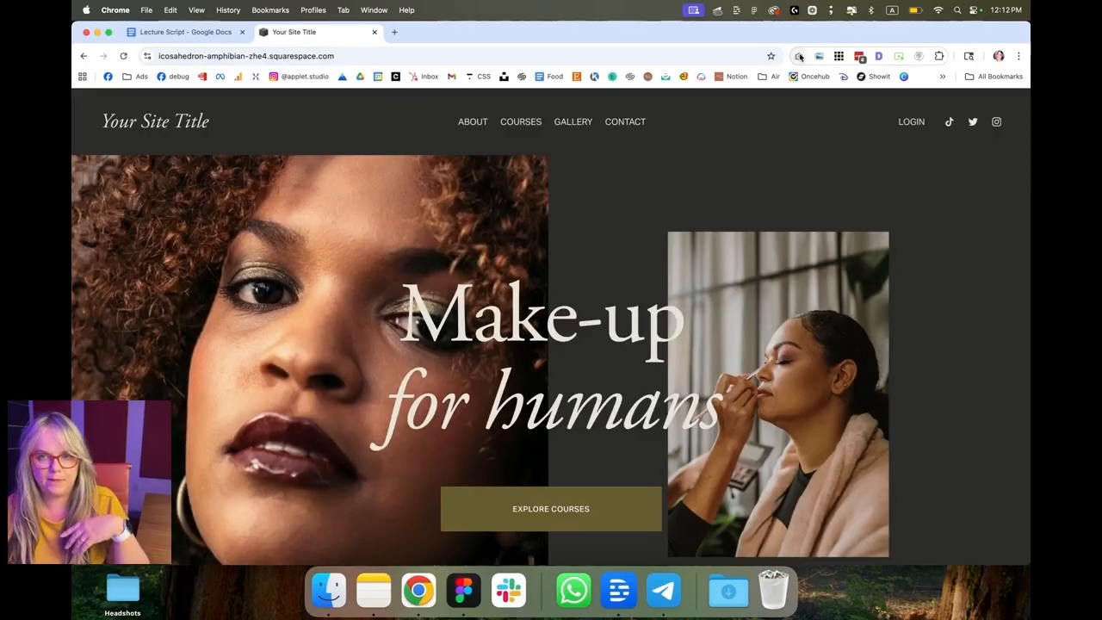
Step: Capture a full-page screenshot of the home page with GoFullPage, copy it, and paste it into the Figma canvas
left_click(800, 57)
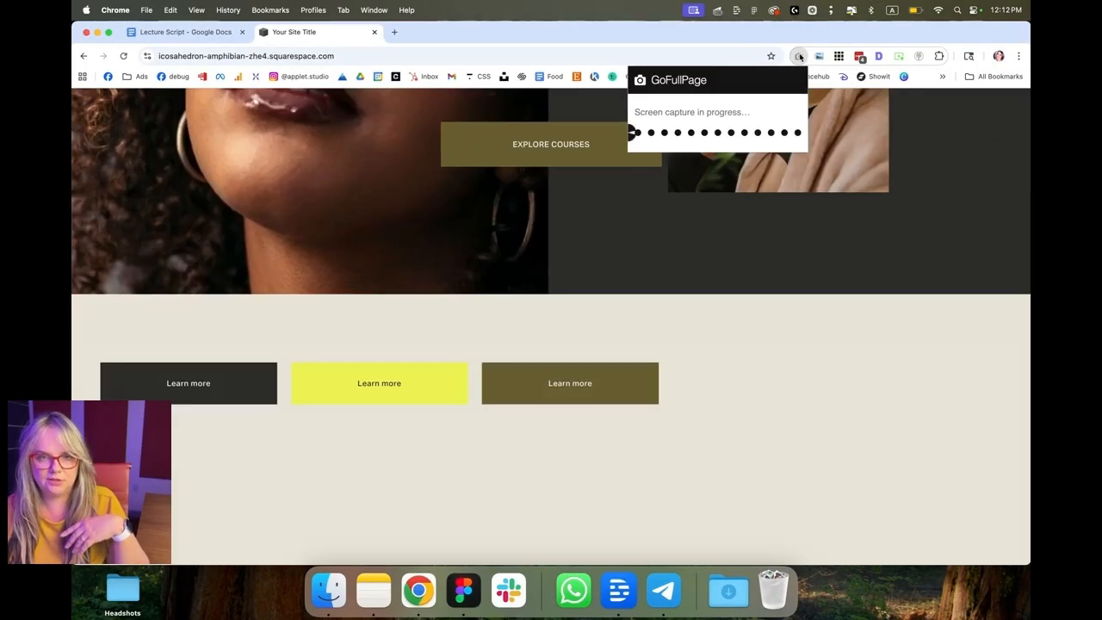
right_click(549, 168)
left_click(575, 204)
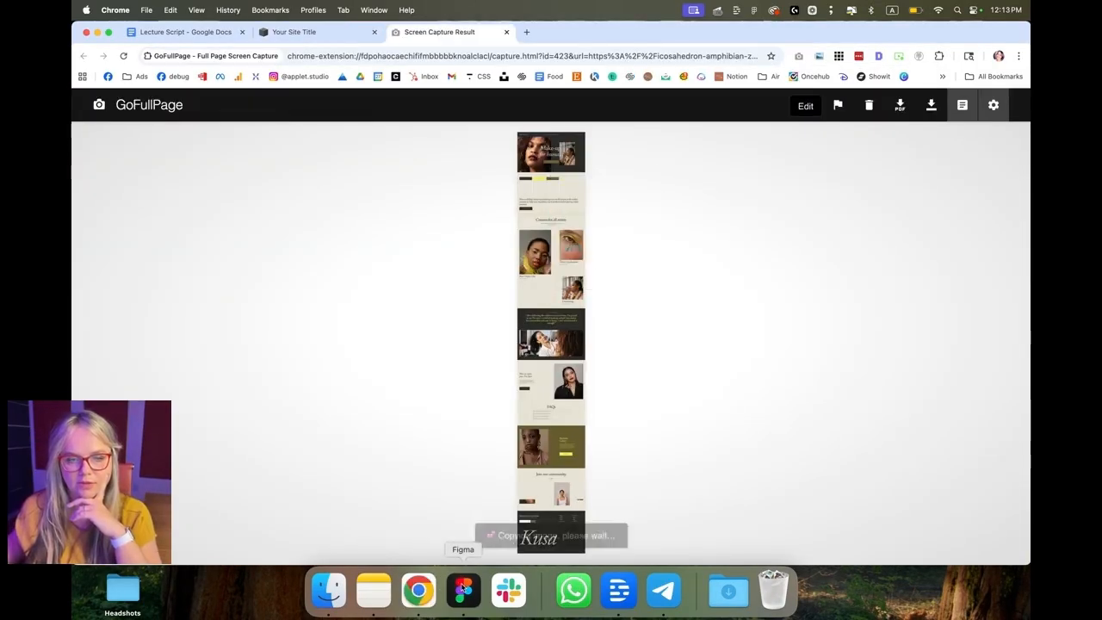
left_click(464, 588)
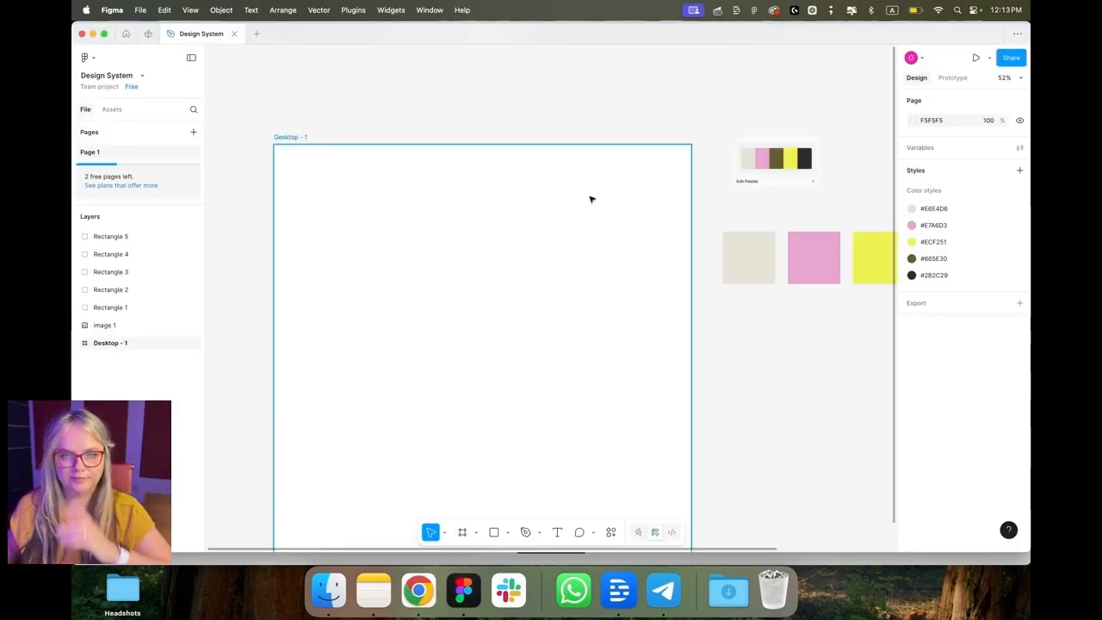
key("super+v")
Step: Draw a 1440 × 907 rectangle across the top of the Desktop frame
scroll(561, 275, "right", 2)
key("Escape")
scroll(560, 277, "right", 3)
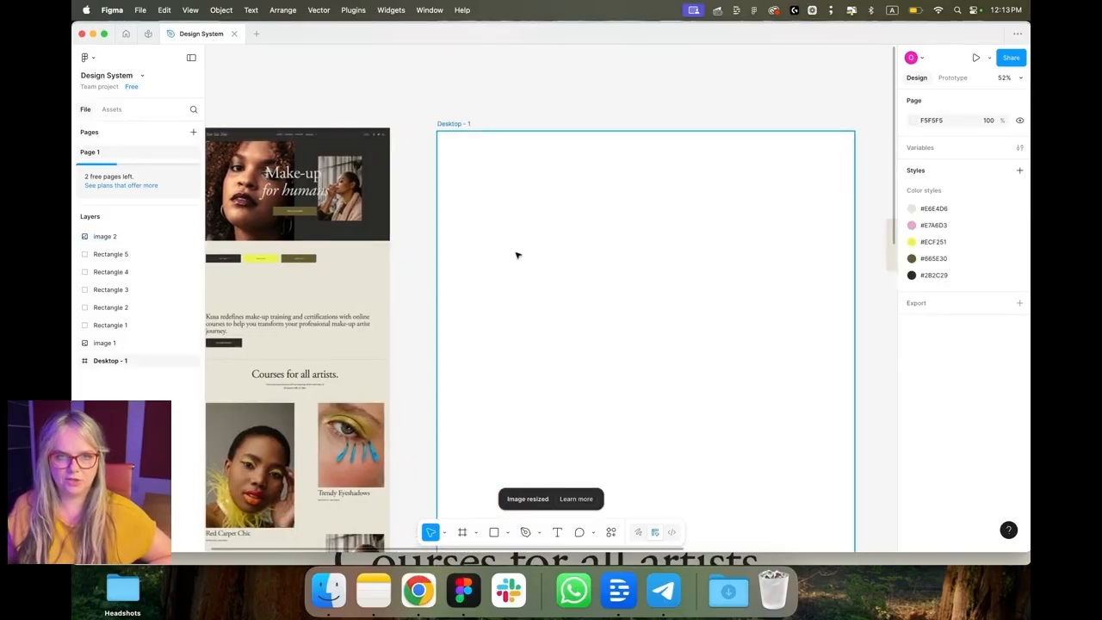
key("r")
left_click_drag(425, 125, 843, 388)
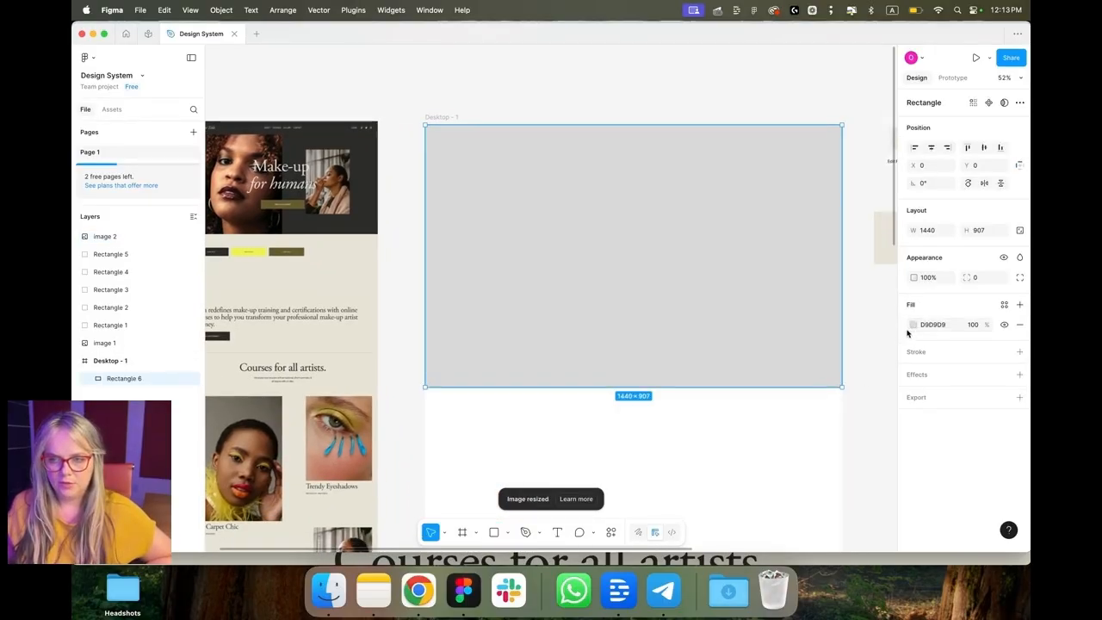
Step: Fill the rectangle with the #2B2C29 near-black color style
left_click(914, 325)
left_click(820, 279)
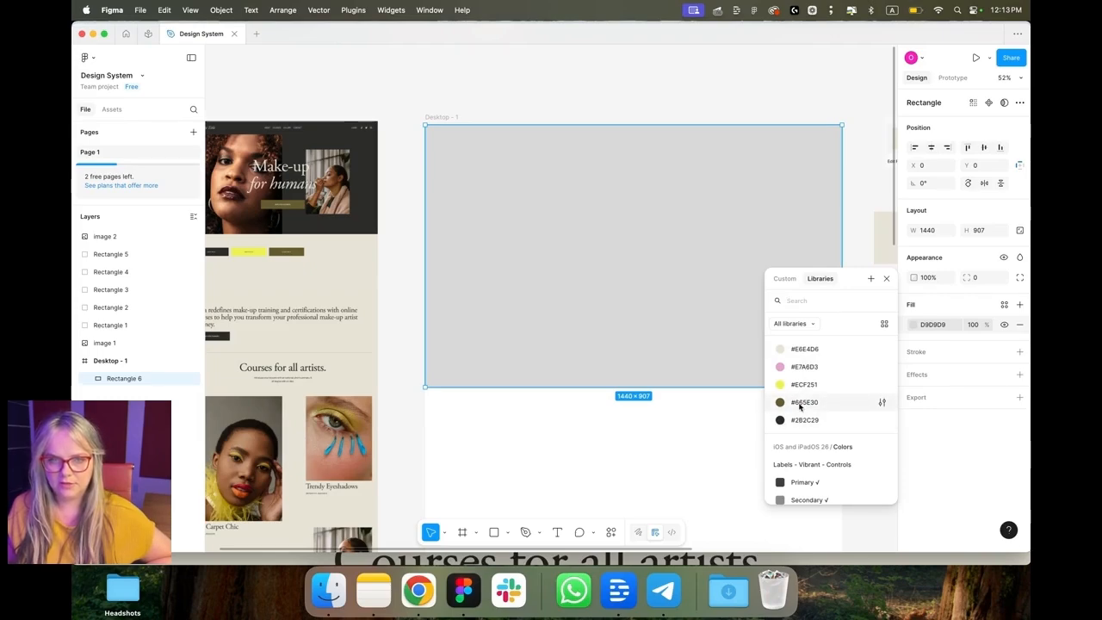
left_click(801, 402)
left_click(914, 325)
left_click(797, 458)
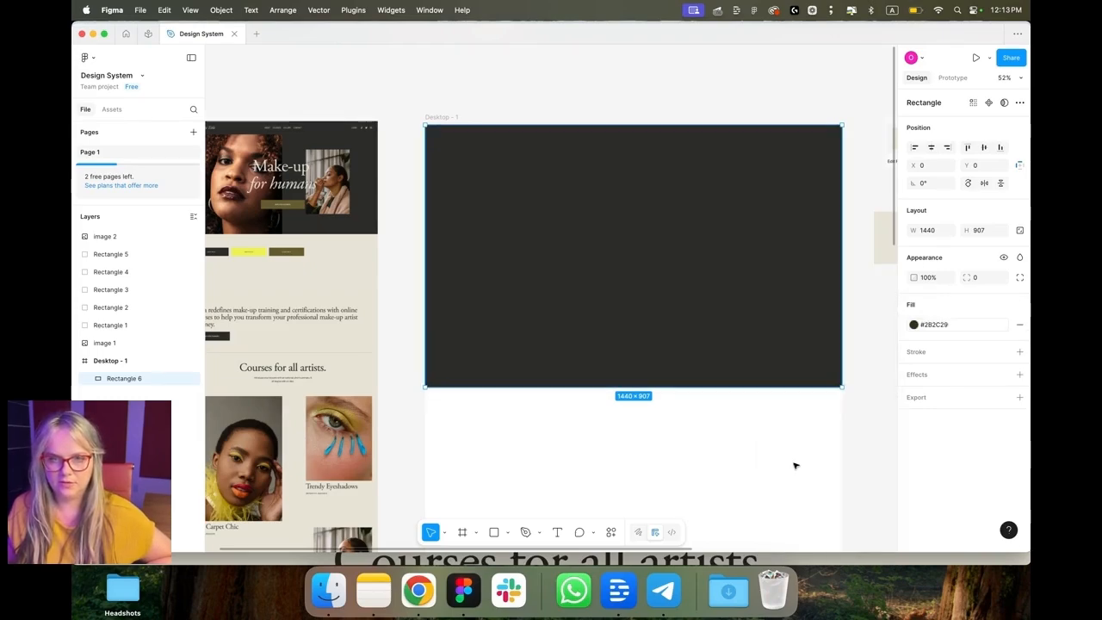
left_click(470, 99)
key("super+Tab")
scroll(376, 250, "up", 10)
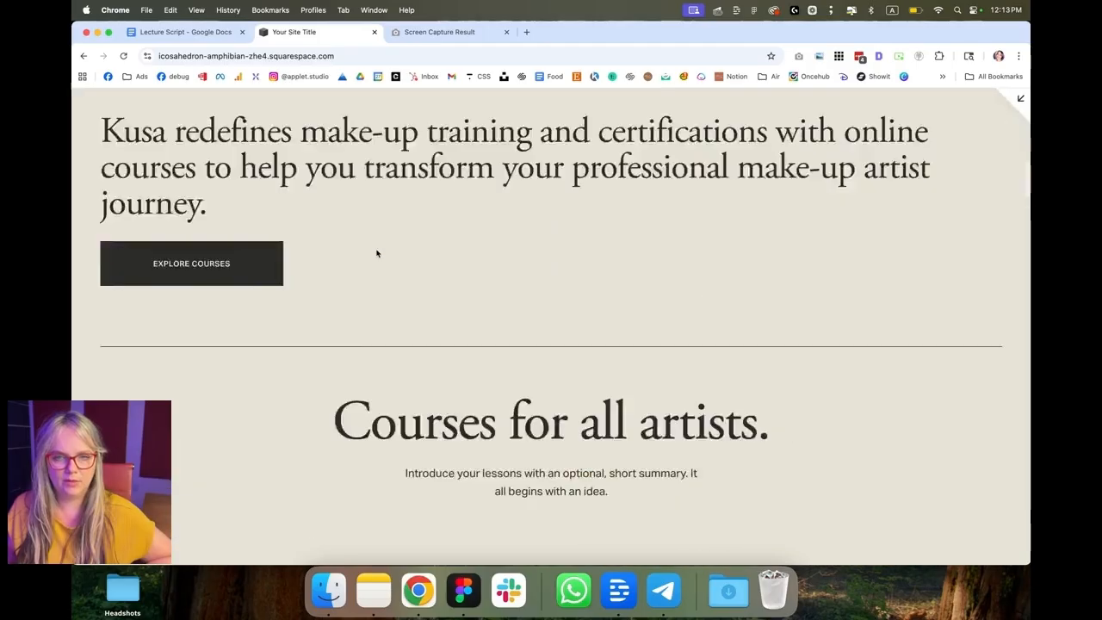
right_click(302, 238)
left_click(330, 266)
key("super+Tab")
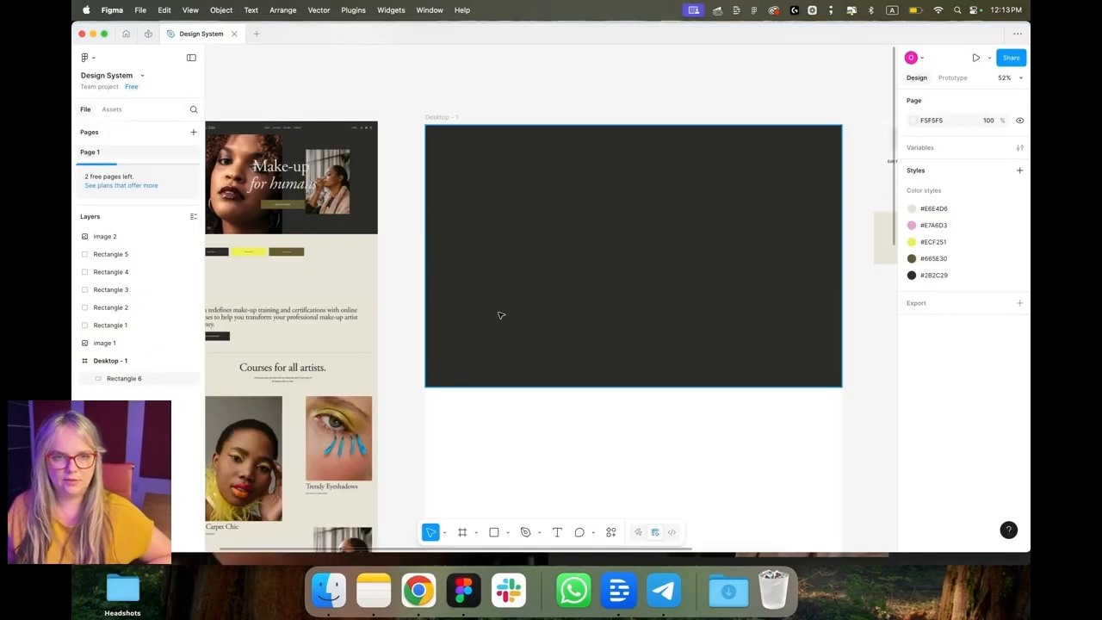
left_click(503, 314)
key("super+v")
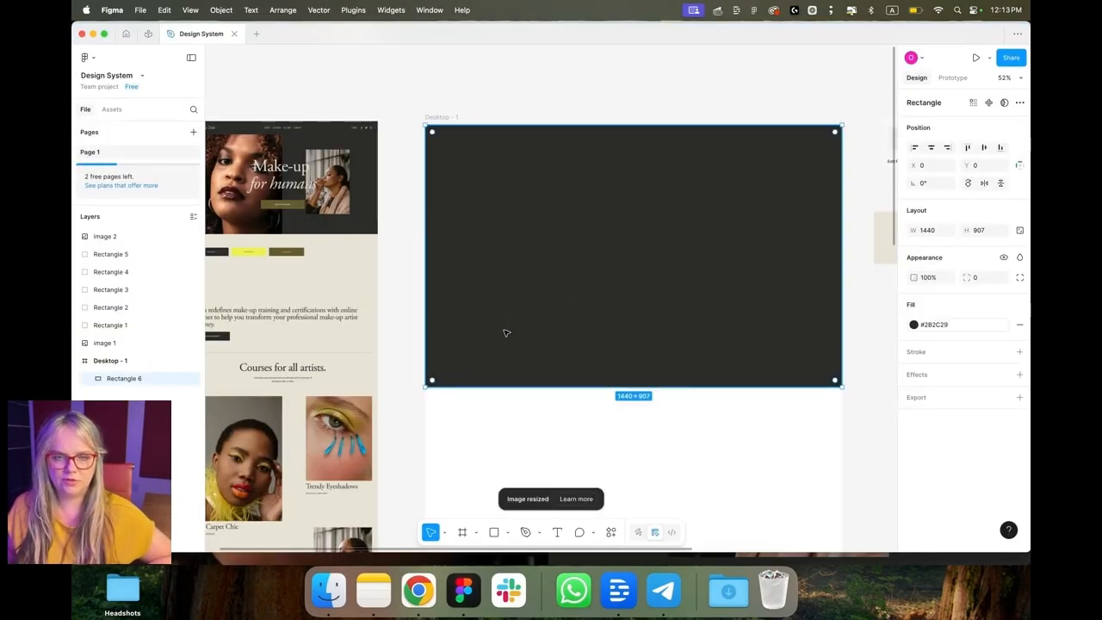
key("Delete")
Step: Copy the hero portrait image from the site, paste it into the frame, and position it over the dark rectangle
key("super+Tab")
right_click(441, 231)
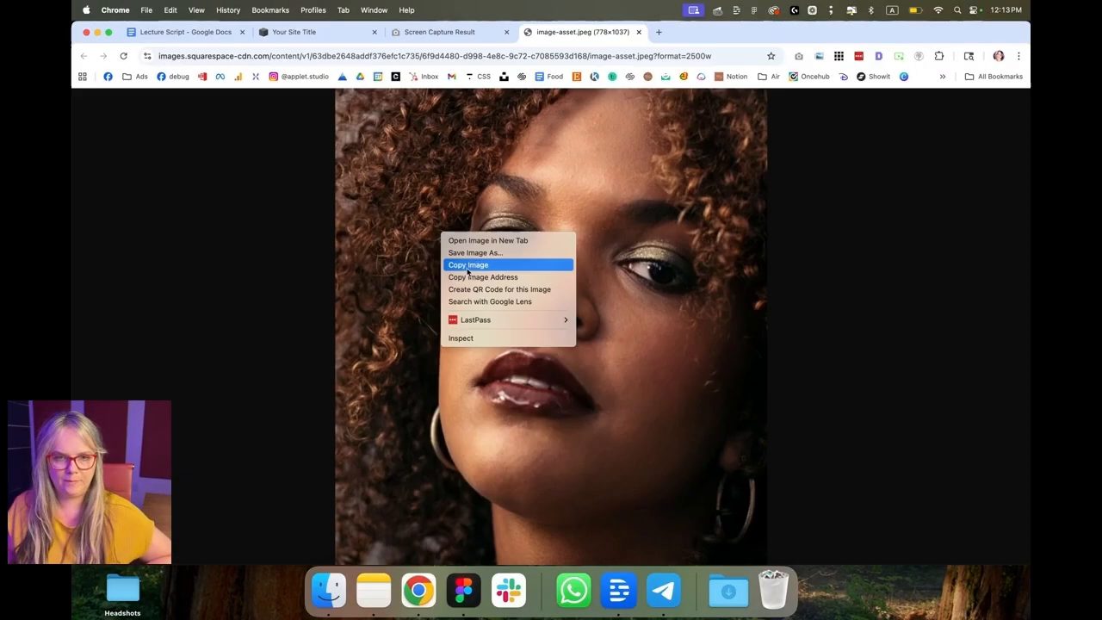
left_click(466, 268)
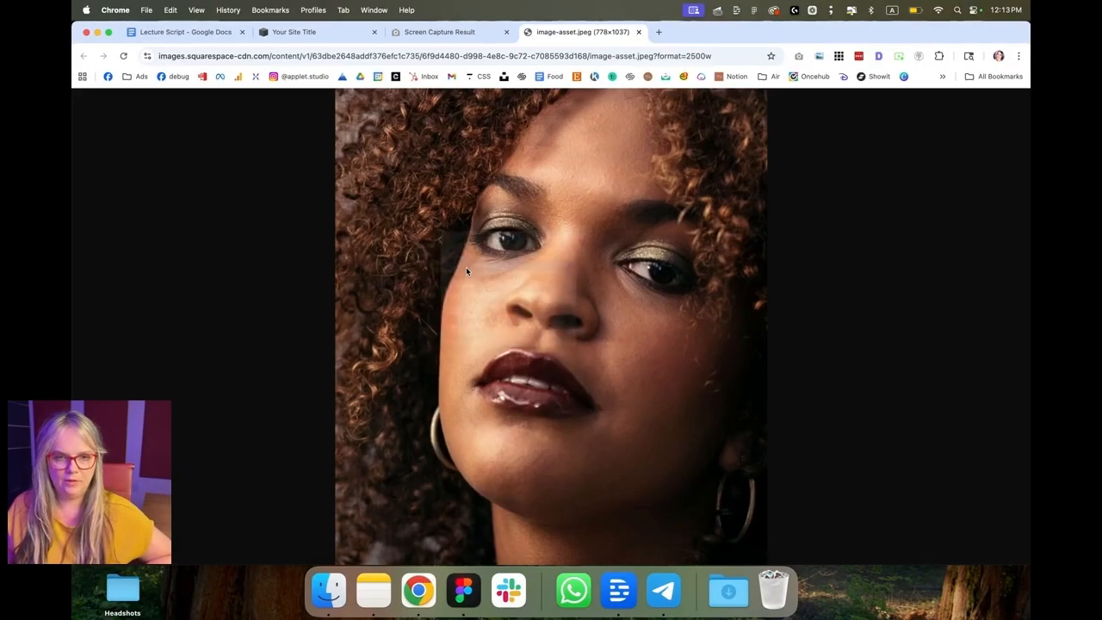
key("super+Tab")
key("super+v")
left_click_drag(552, 284, 540, 294)
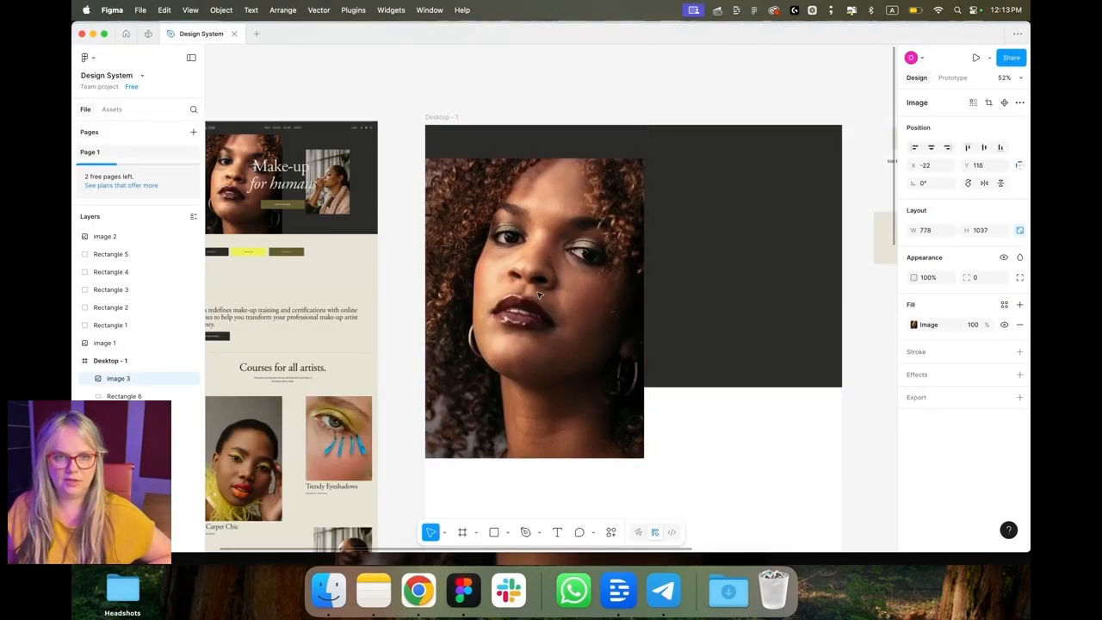
Step: Copy the second hero photo of the woman applying make-up and paste it into the frame
key("super+Tab")
left_click(678, 33)
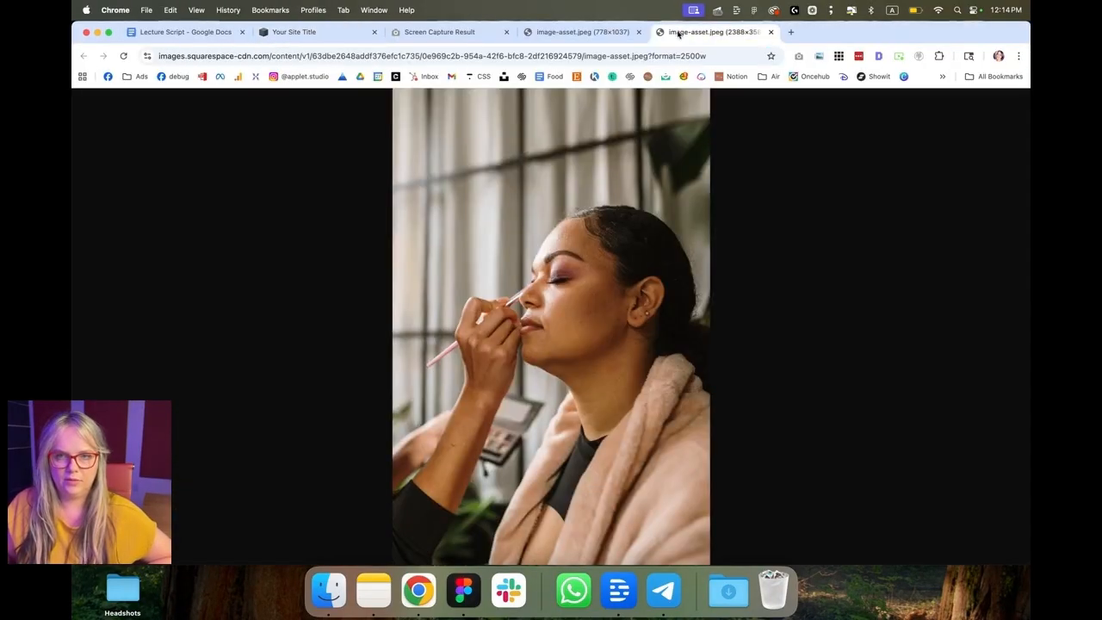
left_click(569, 256)
right_click(569, 255)
left_click(594, 285)
key("super+Tab")
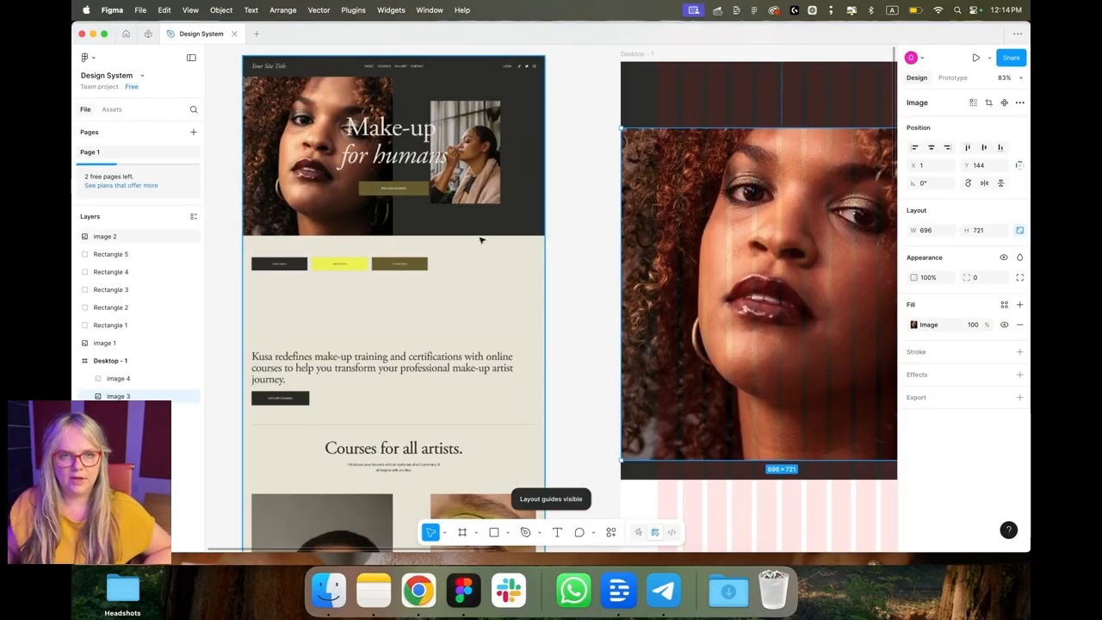
Step: Move the portrait image down within the frame to Y 175
scroll(481, 241, "up", 1)
scroll(481, 241, "right", 2)
left_click_drag(684, 336, 683, 351)
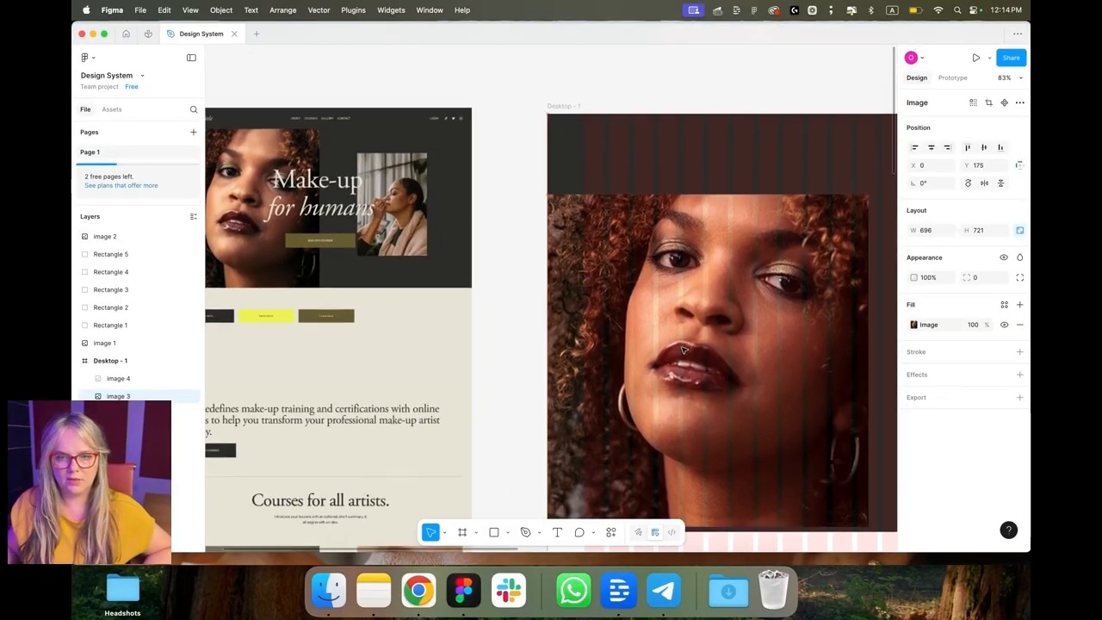
scroll(684, 350, "right", 3)
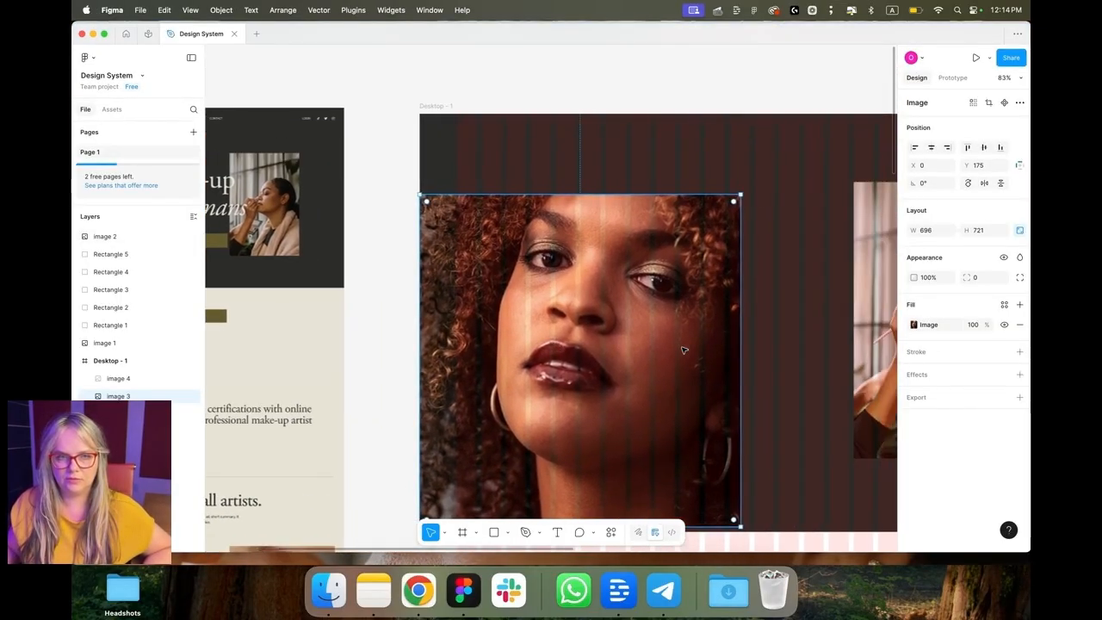
scroll(683, 349, "right", 4)
Step: Open the home page's hero section in the Squarespace editor to inspect its grid settings
key("super+Tab")
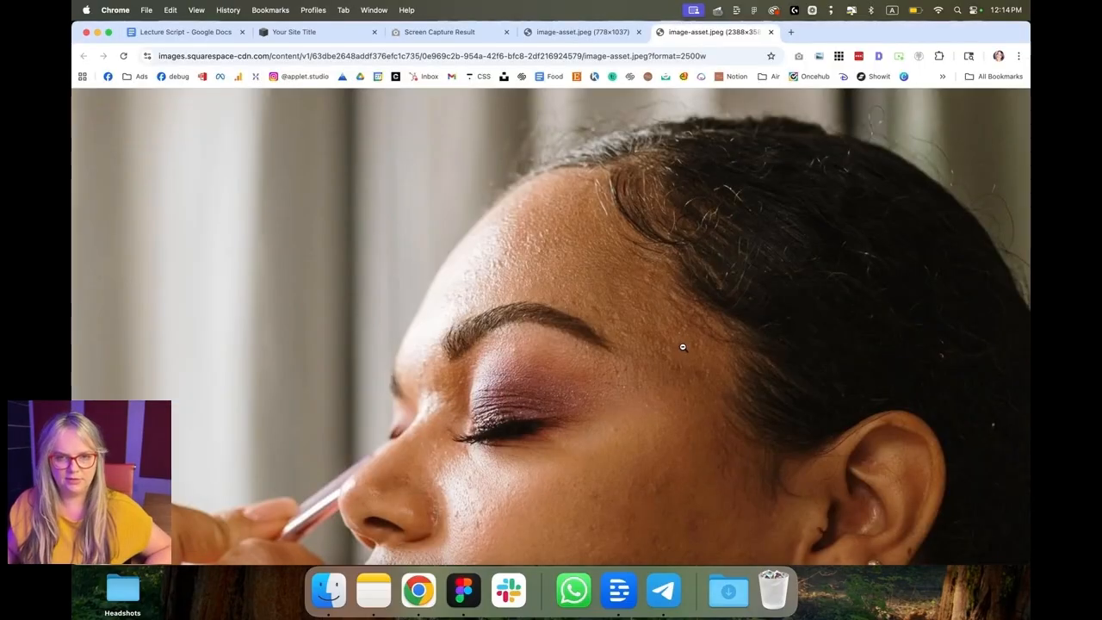
left_click(311, 36)
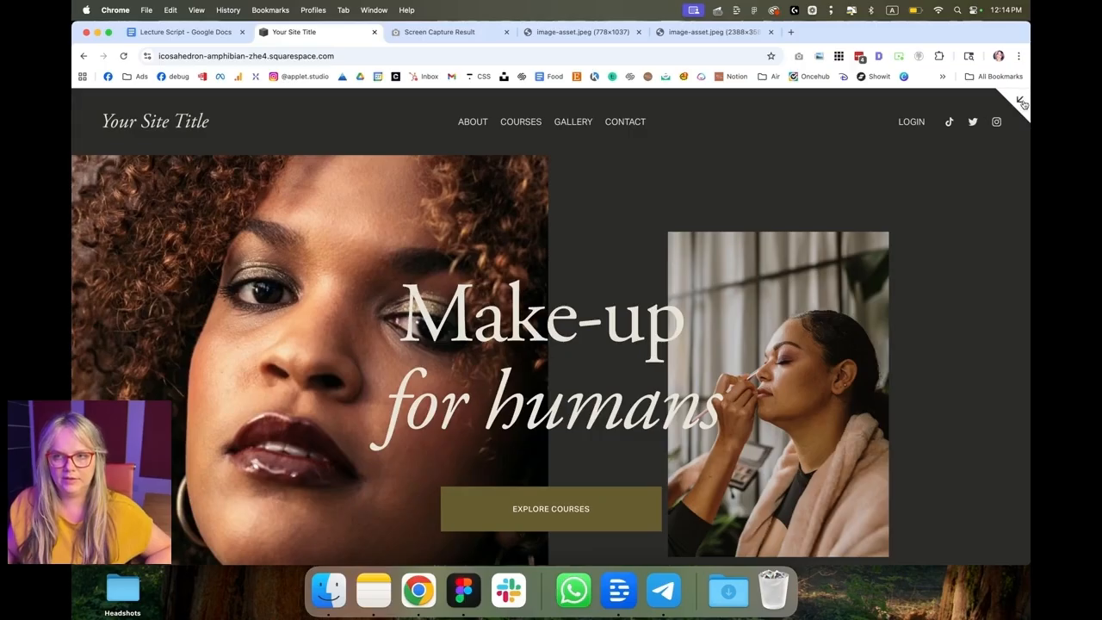
left_click(1022, 104)
left_click(234, 111)
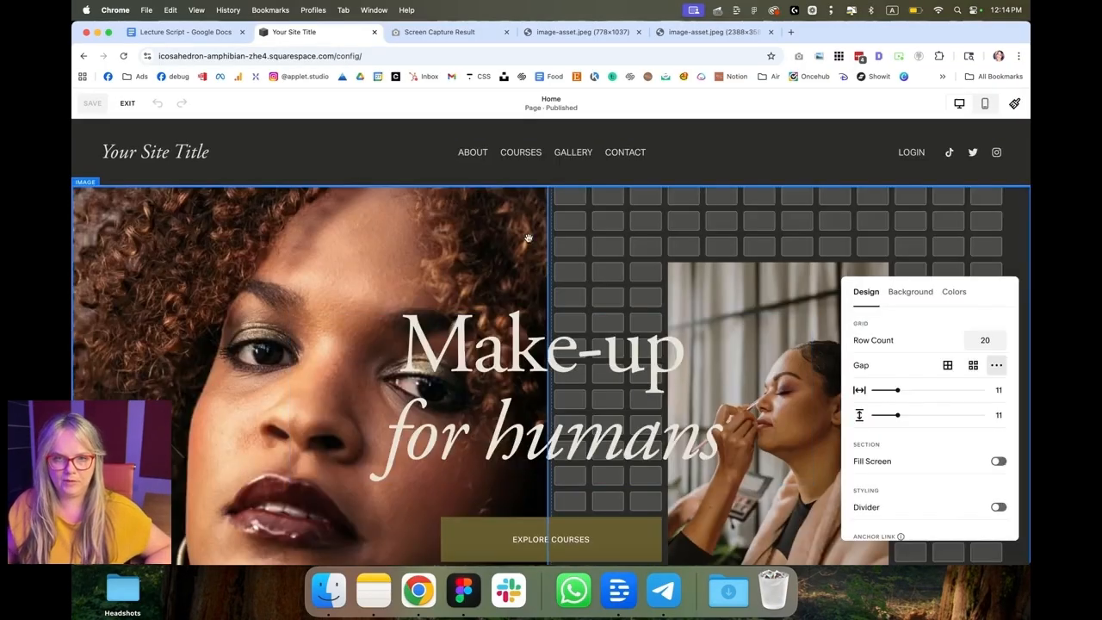
scroll(648, 282, "down", 1)
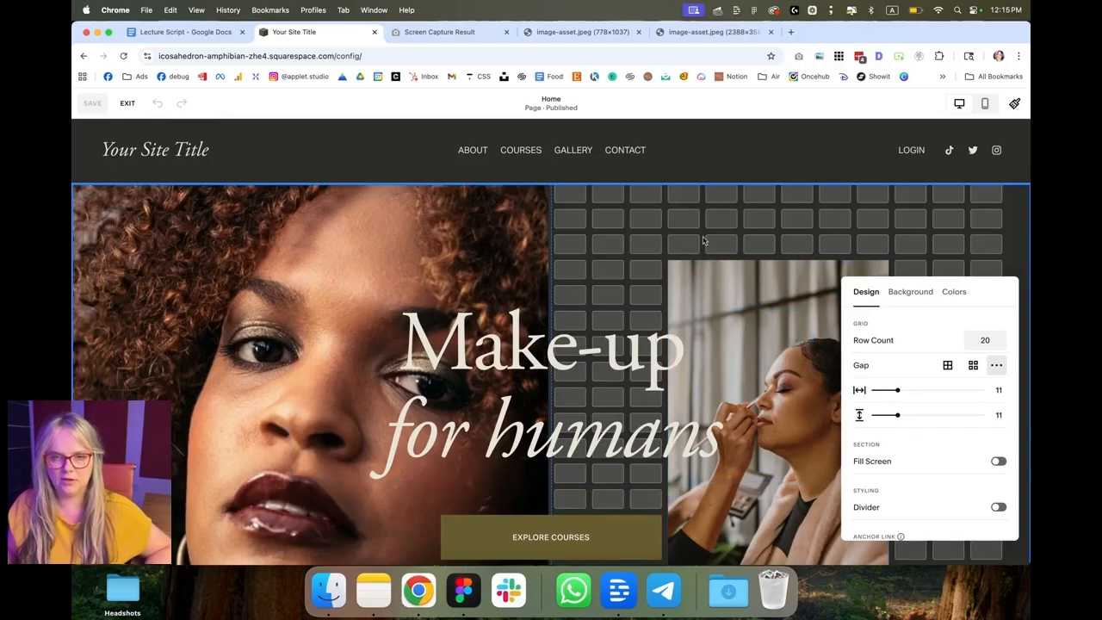
key("super+Tab")
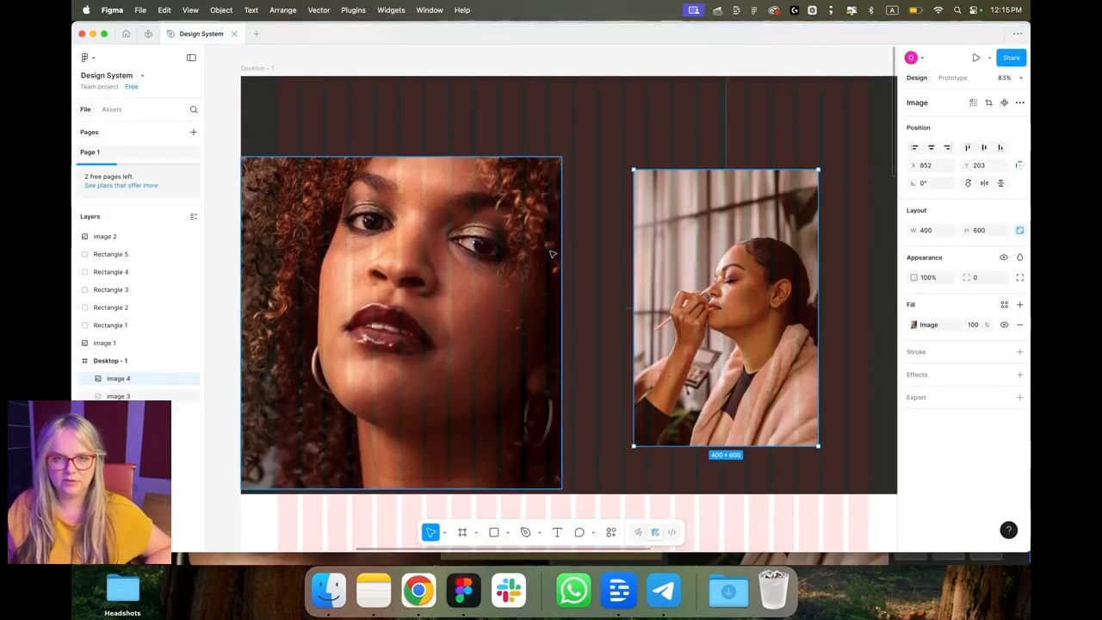
left_click(555, 267)
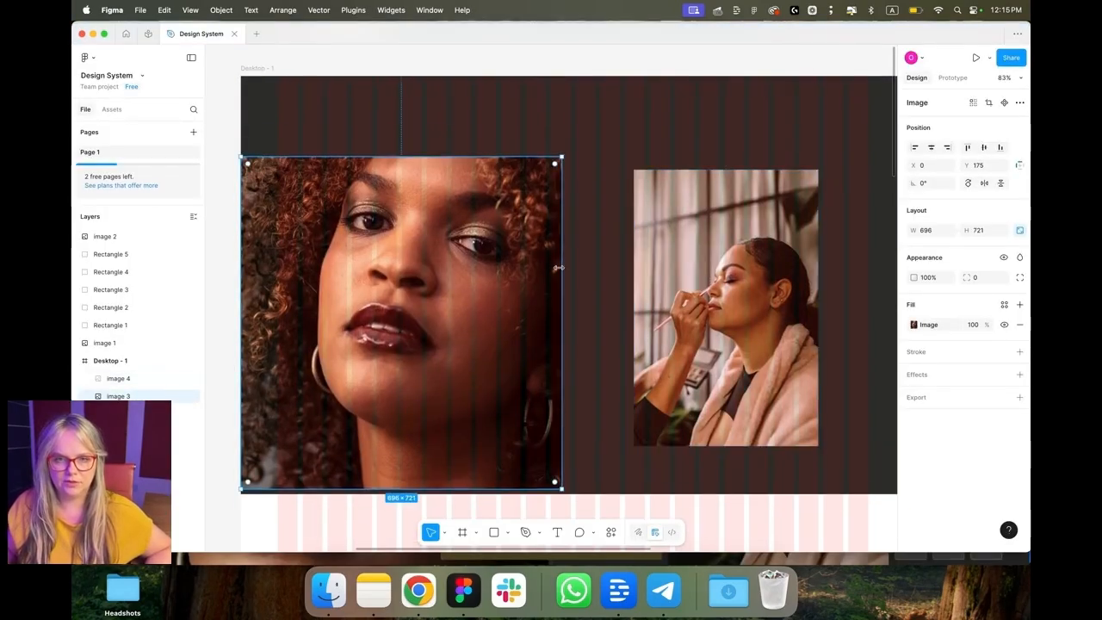
left_click_drag(564, 268, 535, 277)
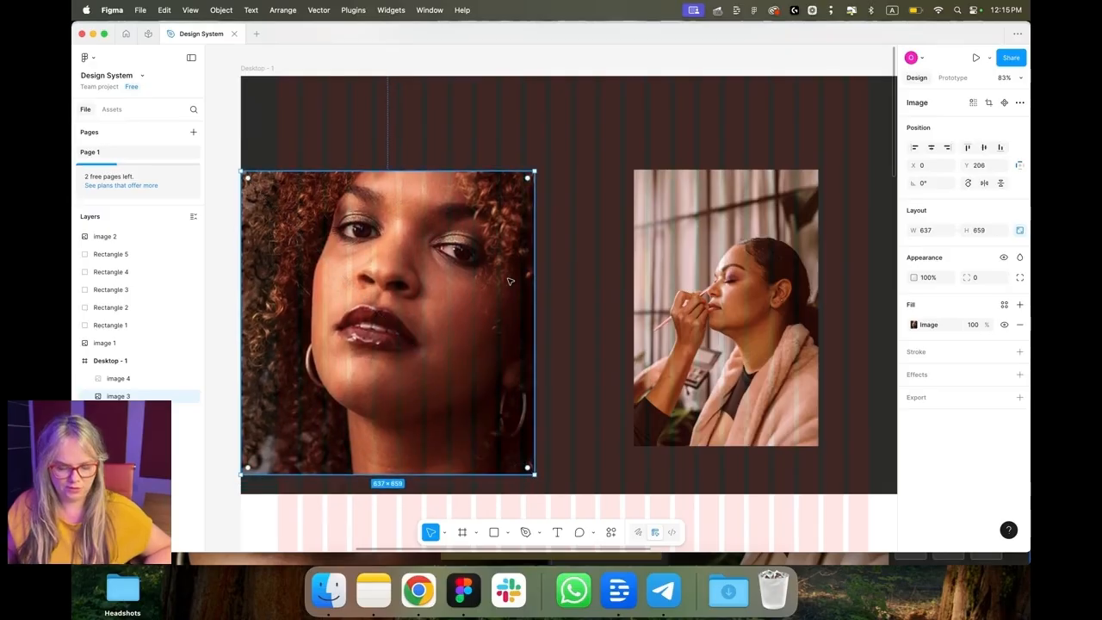
key("super+z")
Step: Resize the make-up photo to about 340 × 511 px
left_click(914, 325)
left_click(775, 371)
scroll(775, 370, "up", 3)
scroll(719, 390, "down", 1)
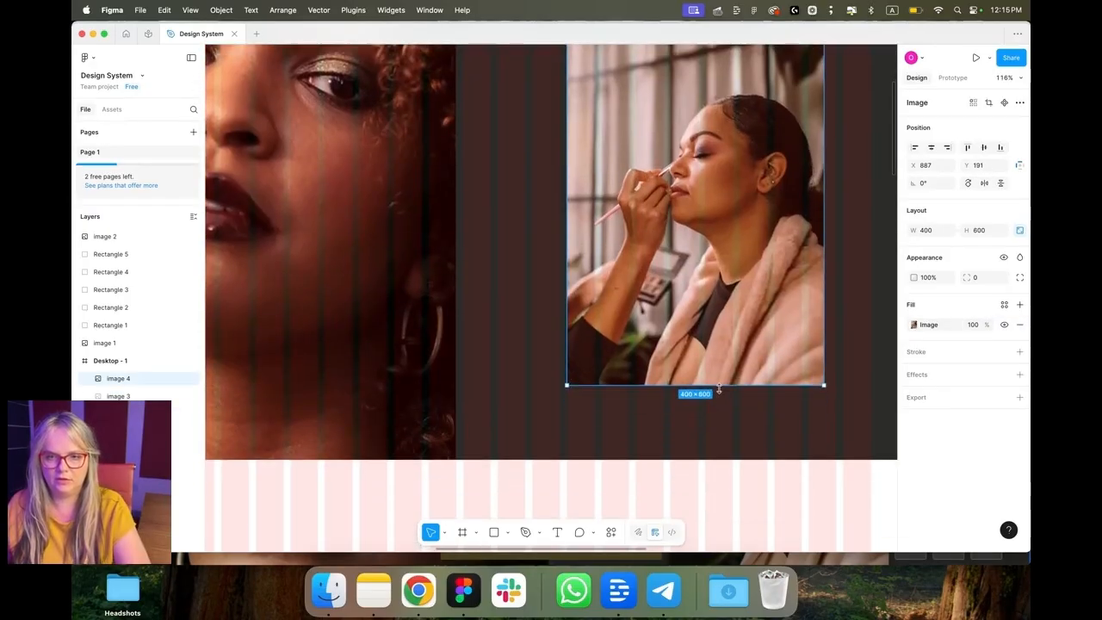
left_click_drag(719, 390, 680, 328)
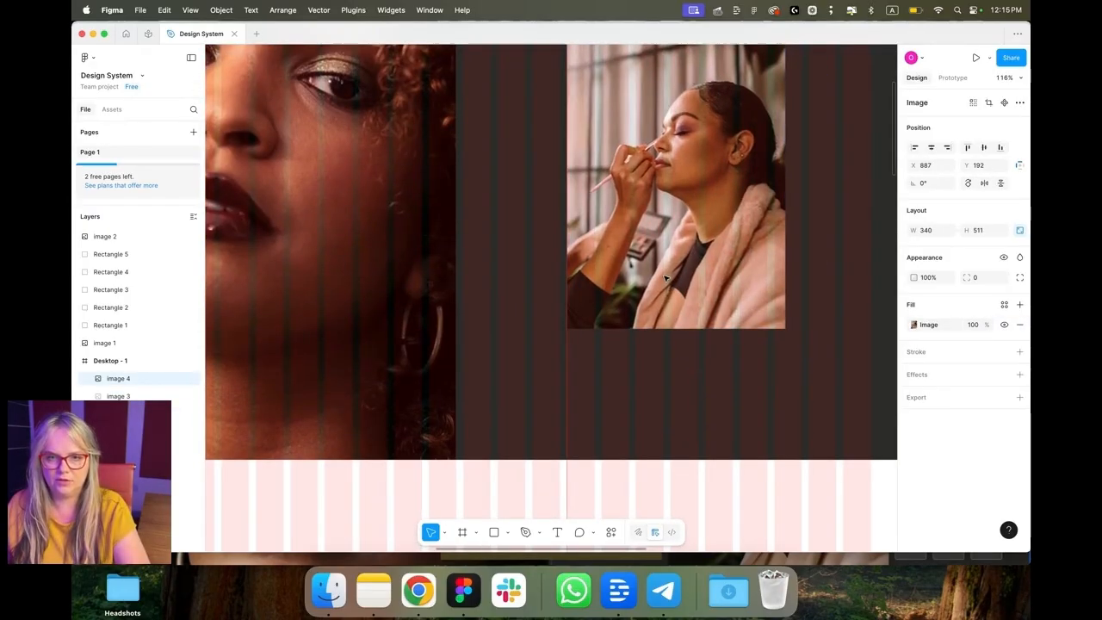
Step: Add a "TEMPLATE NAME" text label near the frame's top-left corner
scroll(577, 455, "down", 5)
key("Escape")
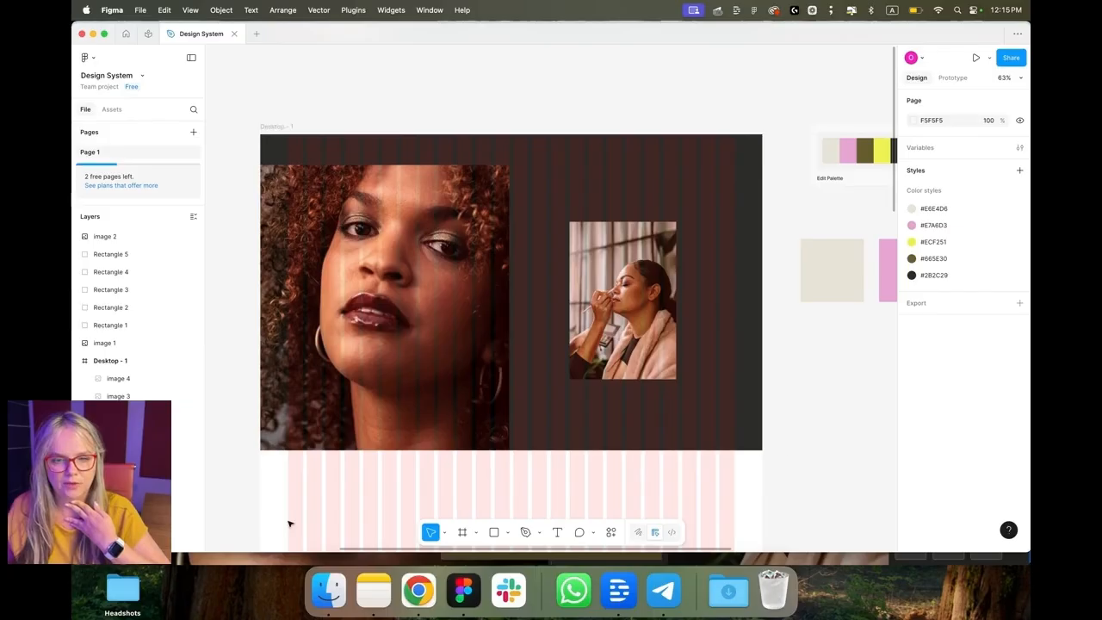
scroll(287, 522, "down", 4)
scroll(521, 178, "up", 3)
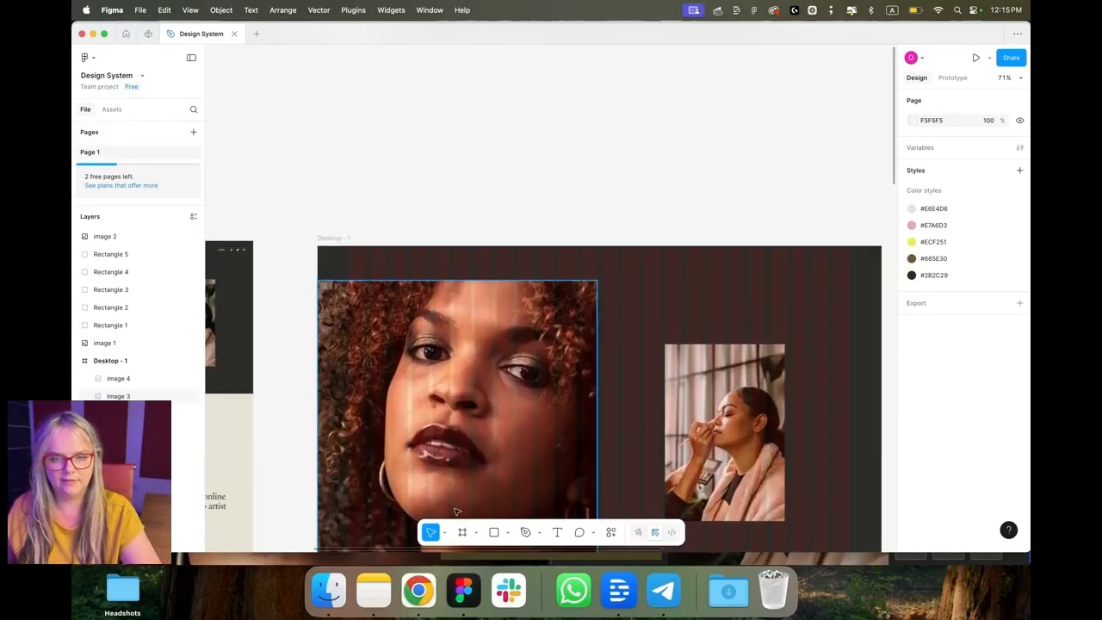
left_click(556, 532)
left_click(346, 259)
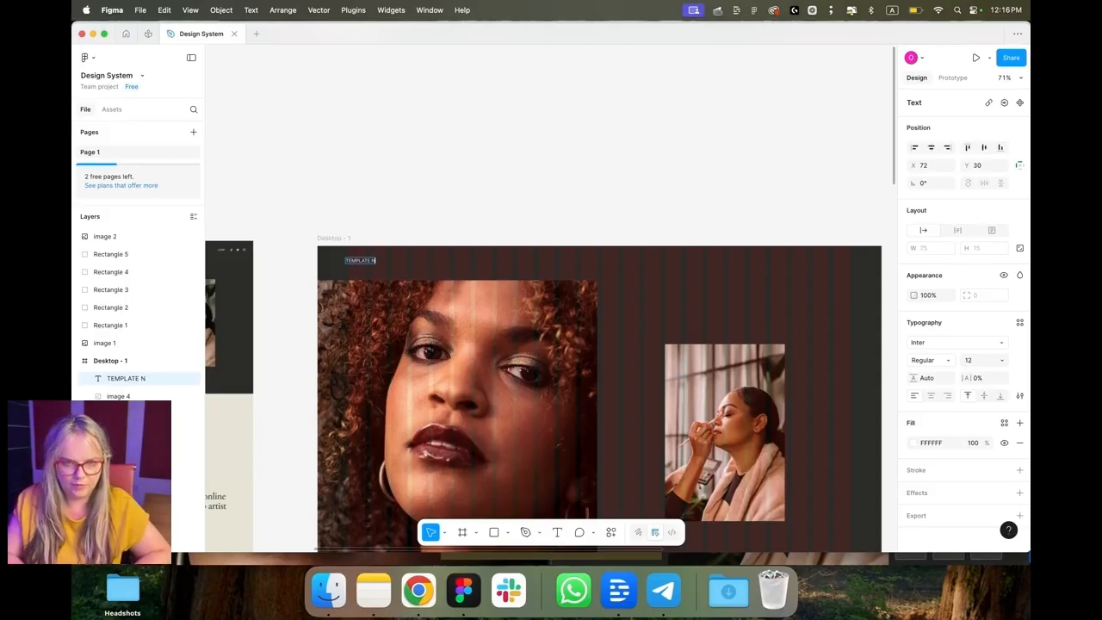
left_click(461, 185)
key("super+Tab")
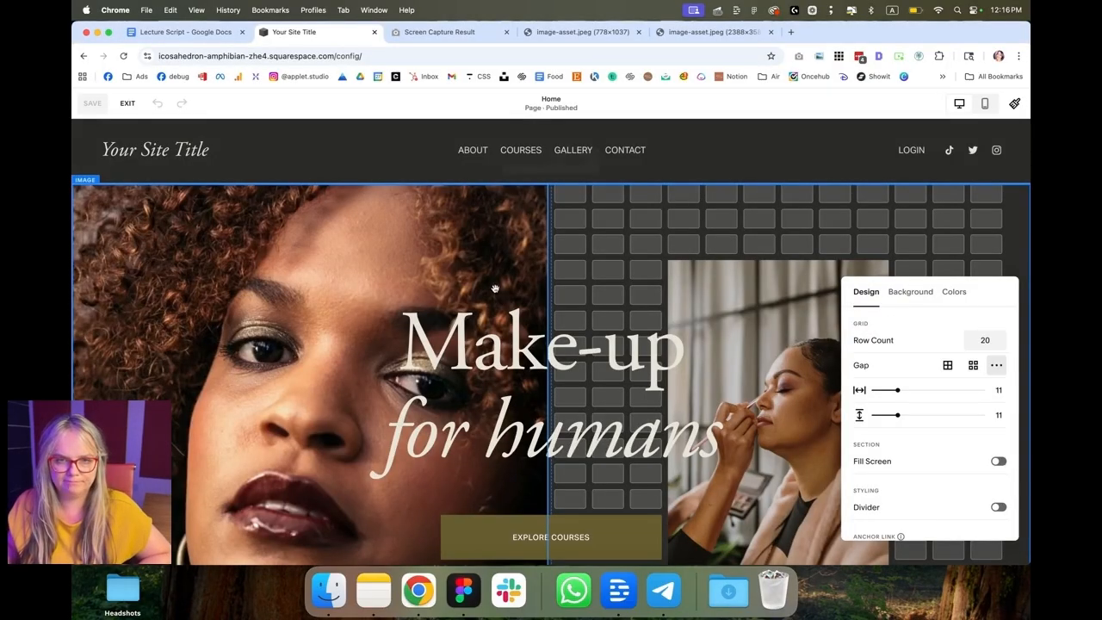
key("super+Tab")
left_click(396, 224)
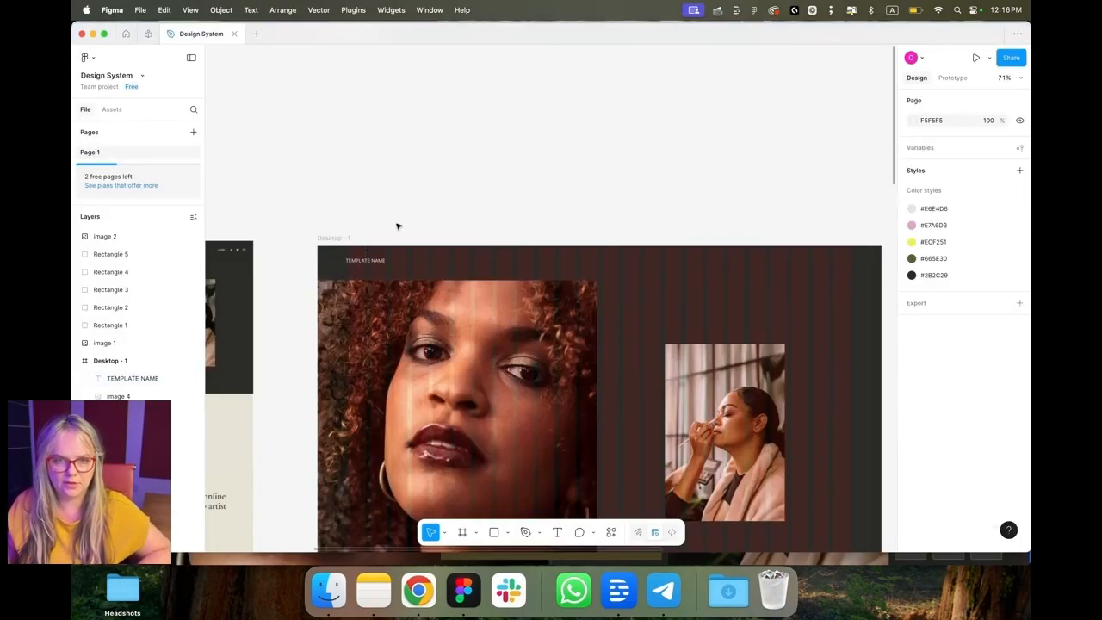
Step: Duplicate the label along the top to create navigation items About, Courses, Gallery and Contact
left_click_drag(368, 263, 501, 261)
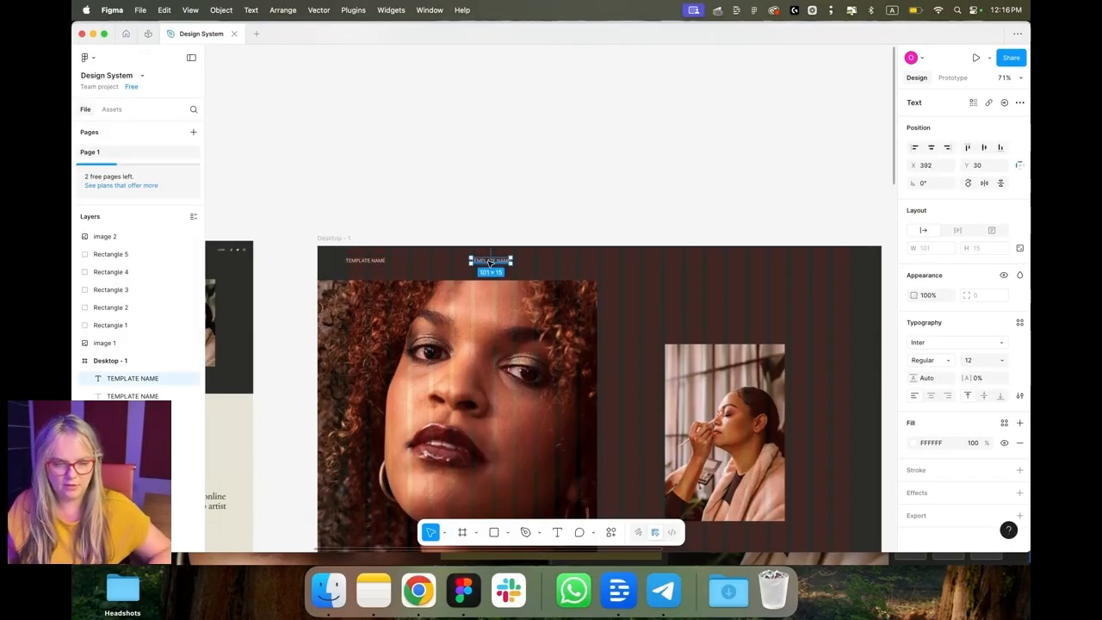
type("About")
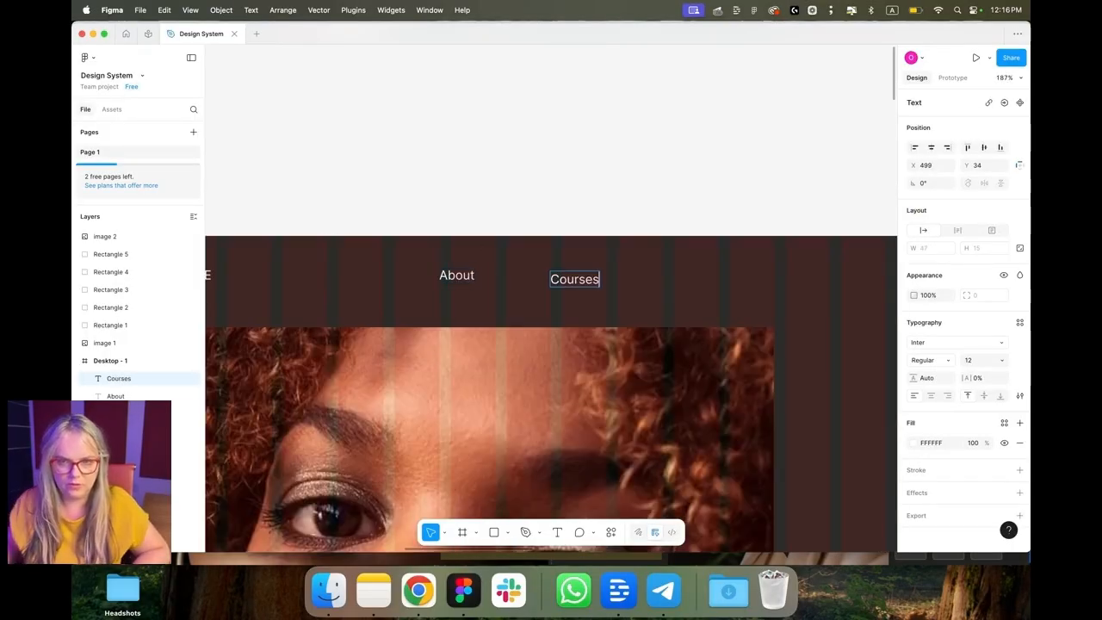
key("Escape")
left_click_drag(574, 284, 653, 283)
key("Return")
type("Gallery")
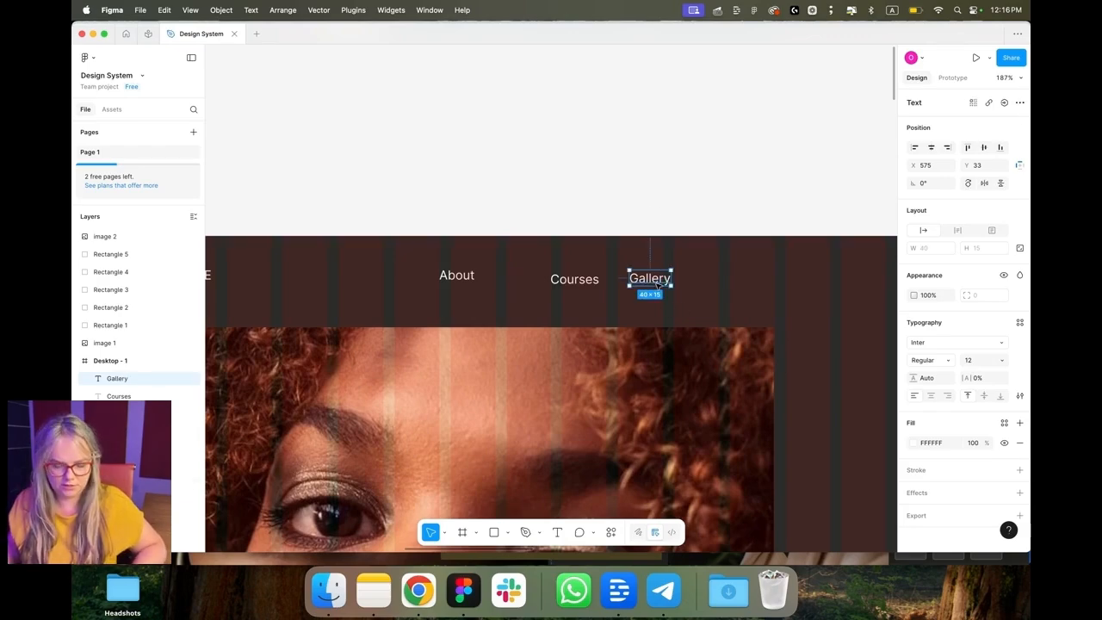
left_click_drag(659, 282, 694, 282)
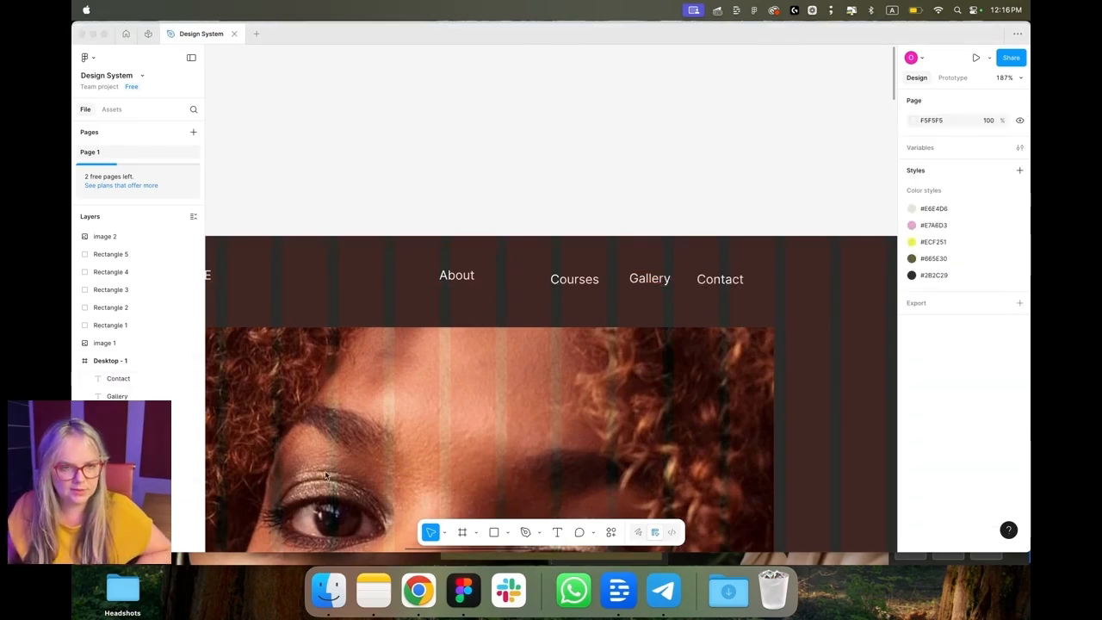
Step: Select the four navigation text labels together
left_click(181, 507)
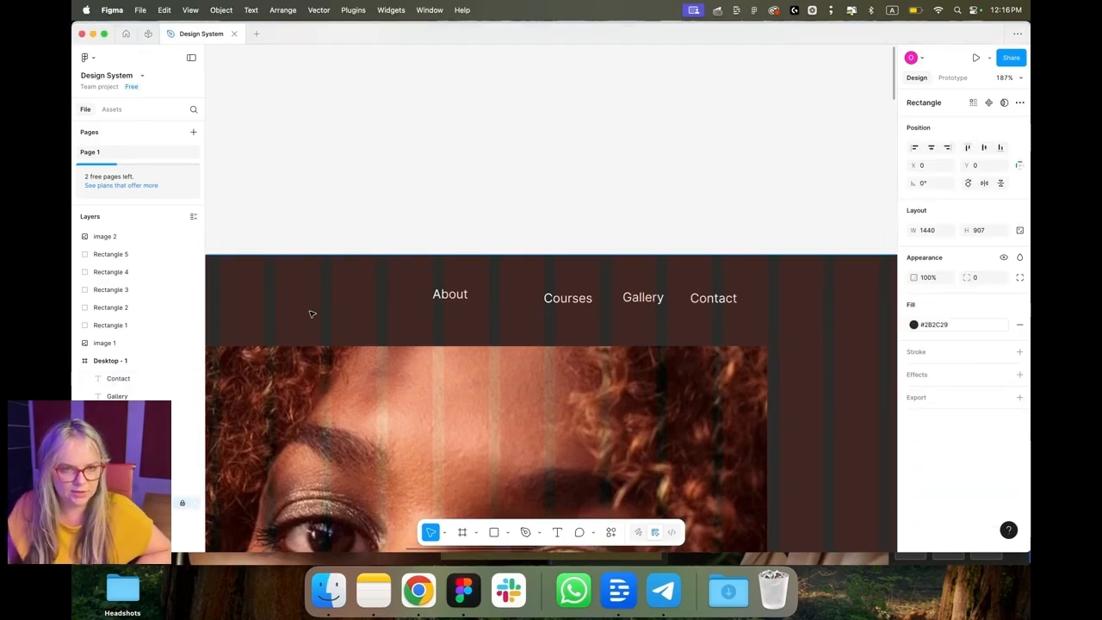
key("Escape")
scroll(316, 315, "down", 2)
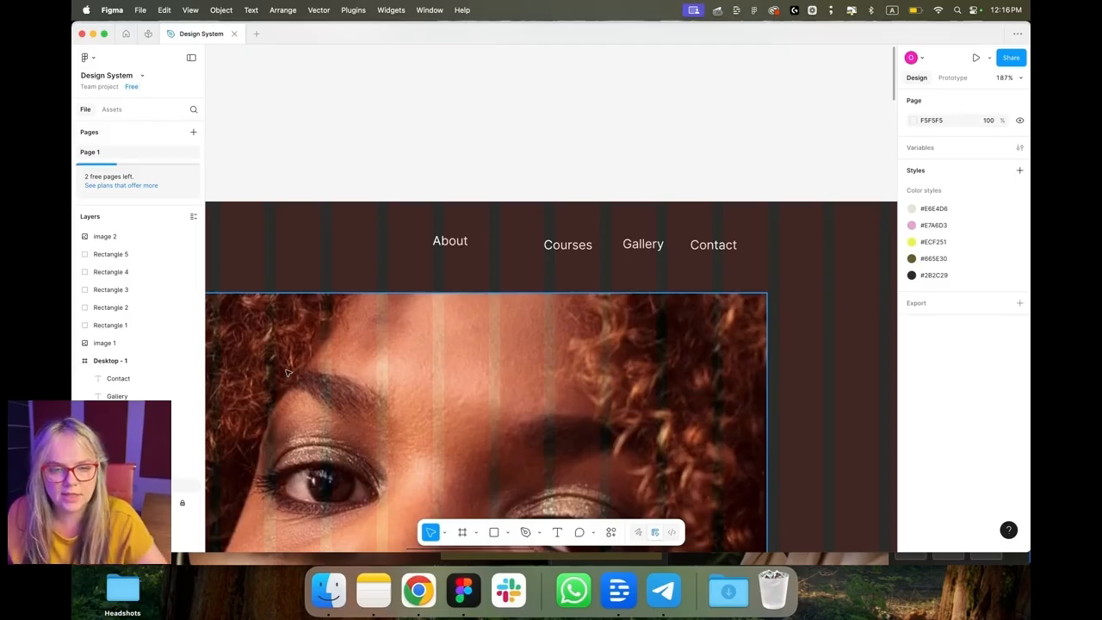
scroll(288, 372, "down", 5)
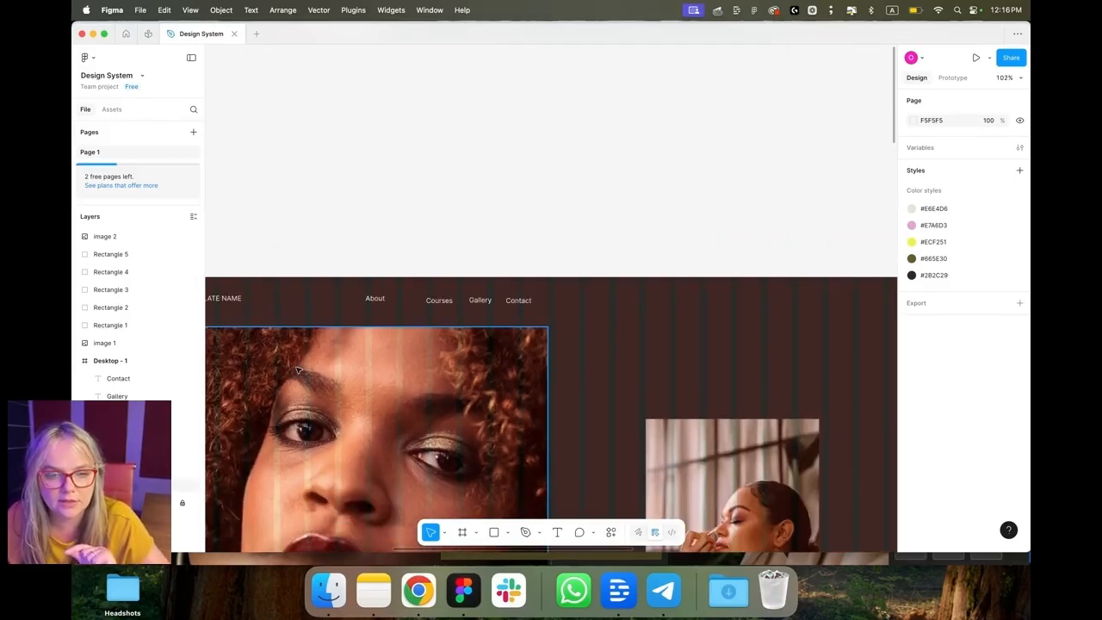
left_click(182, 505)
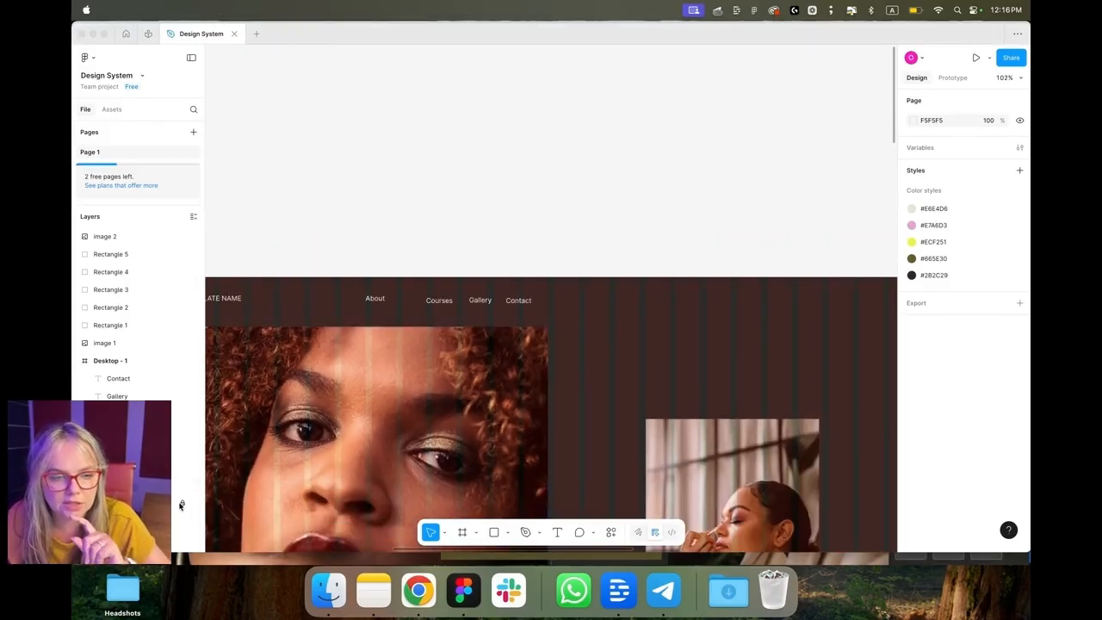
left_click(463, 442)
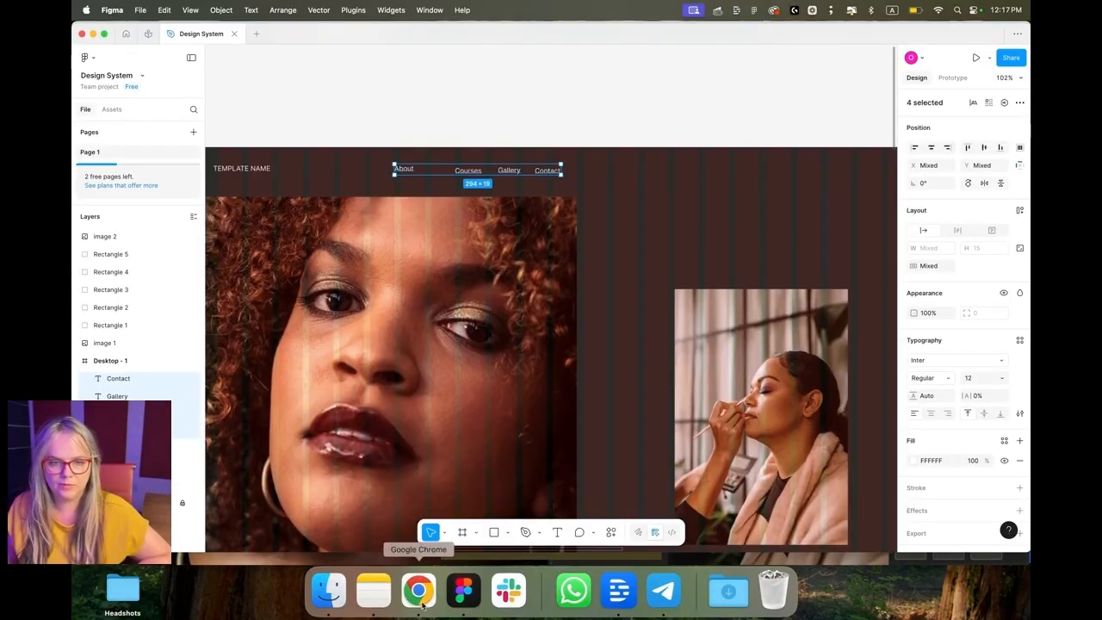
Step: In the Squarespace site styles, set the Paragraphs font to Inter
left_click(422, 605)
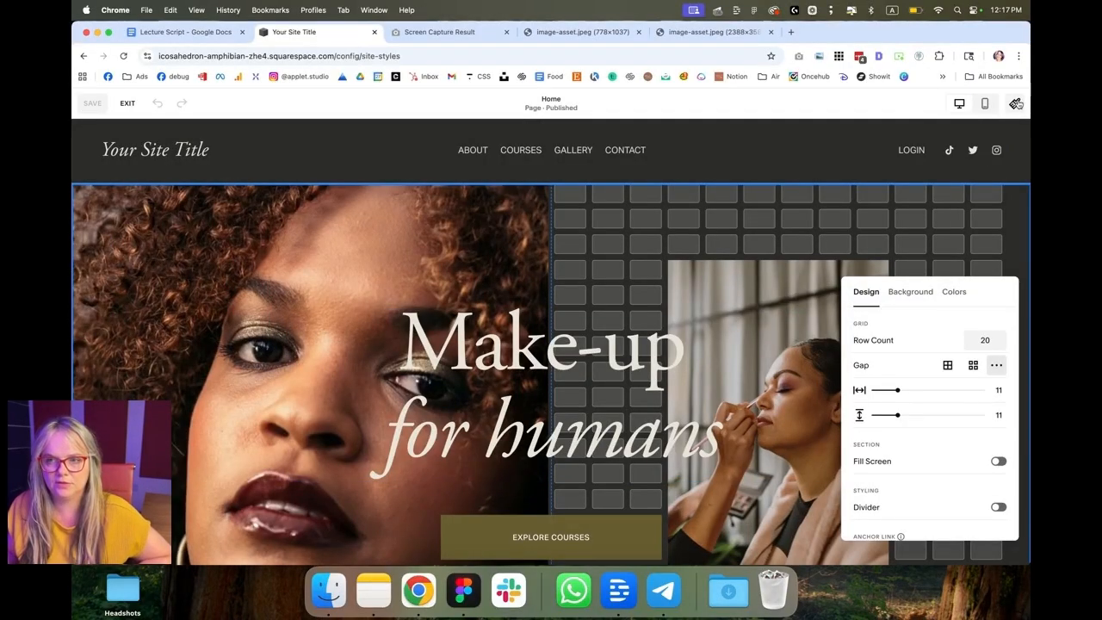
left_click(1017, 103)
left_click(967, 312)
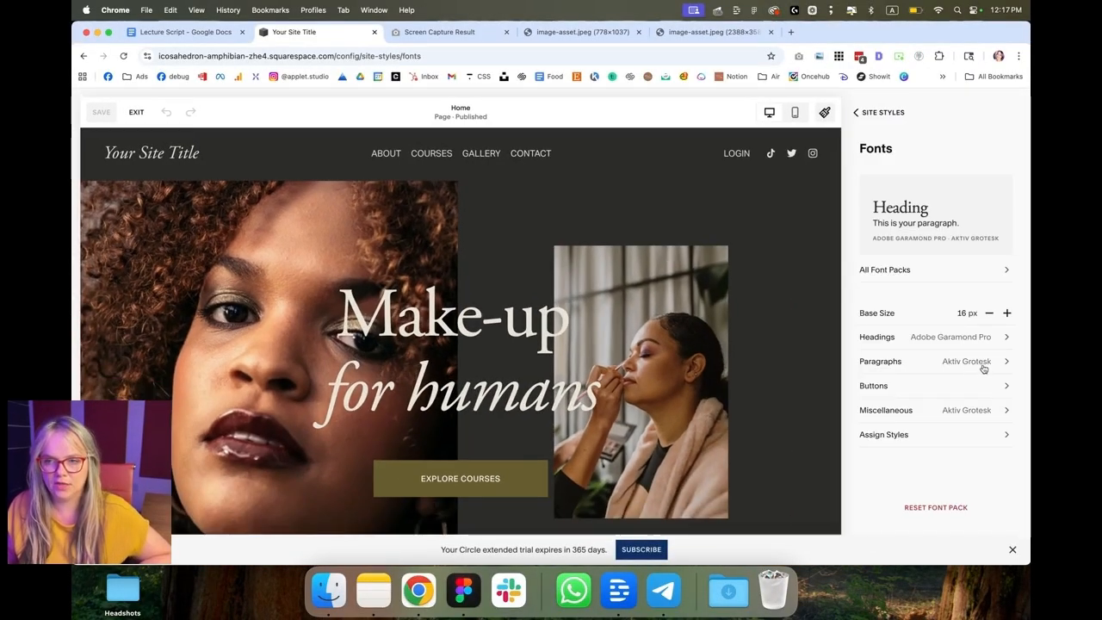
left_click(997, 363)
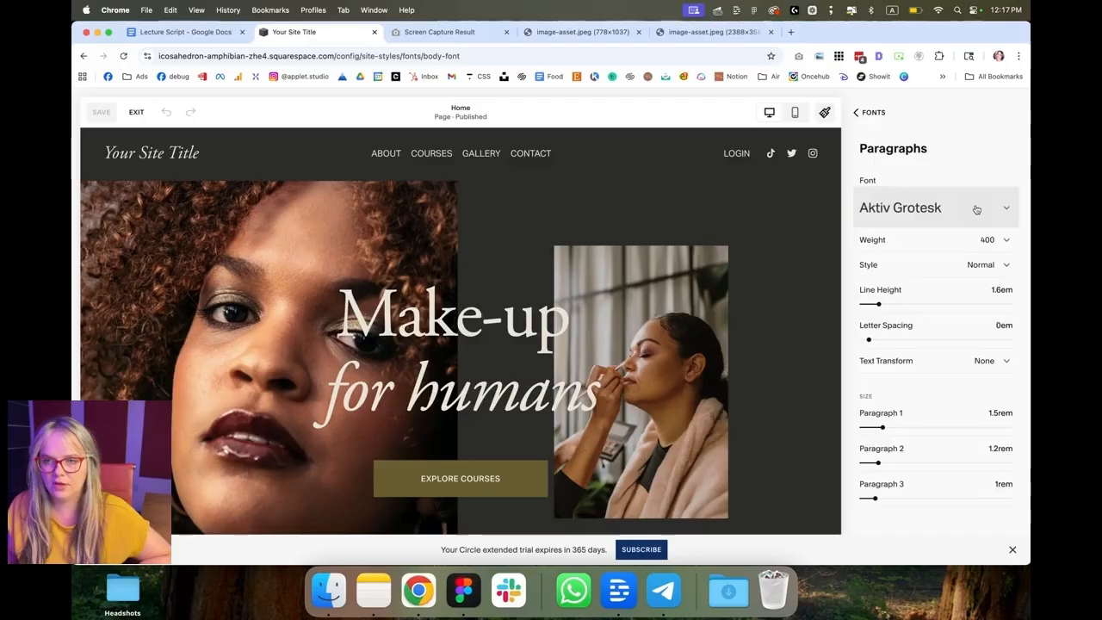
left_click(974, 211)
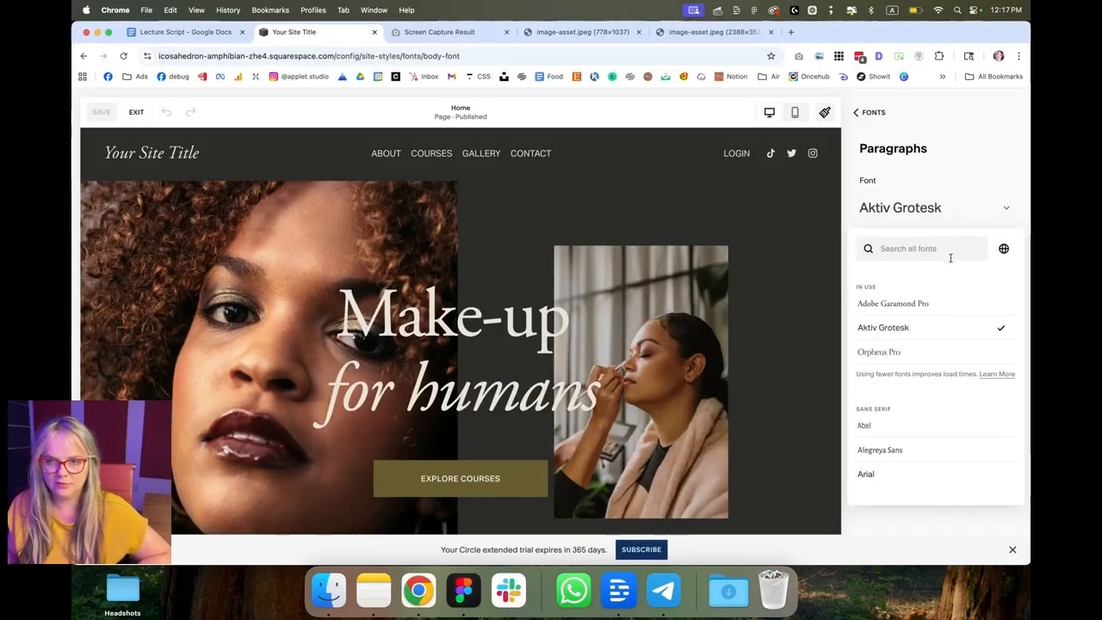
type("inter")
left_click(866, 291)
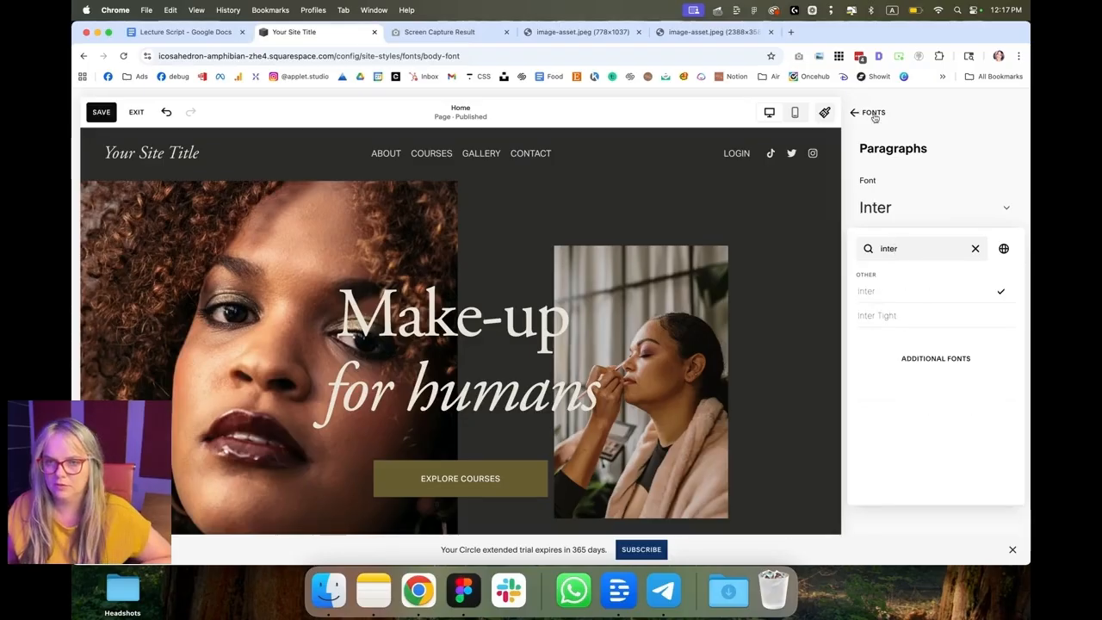
Step: Assign the Inter font to the Site Navigation style
left_click(871, 112)
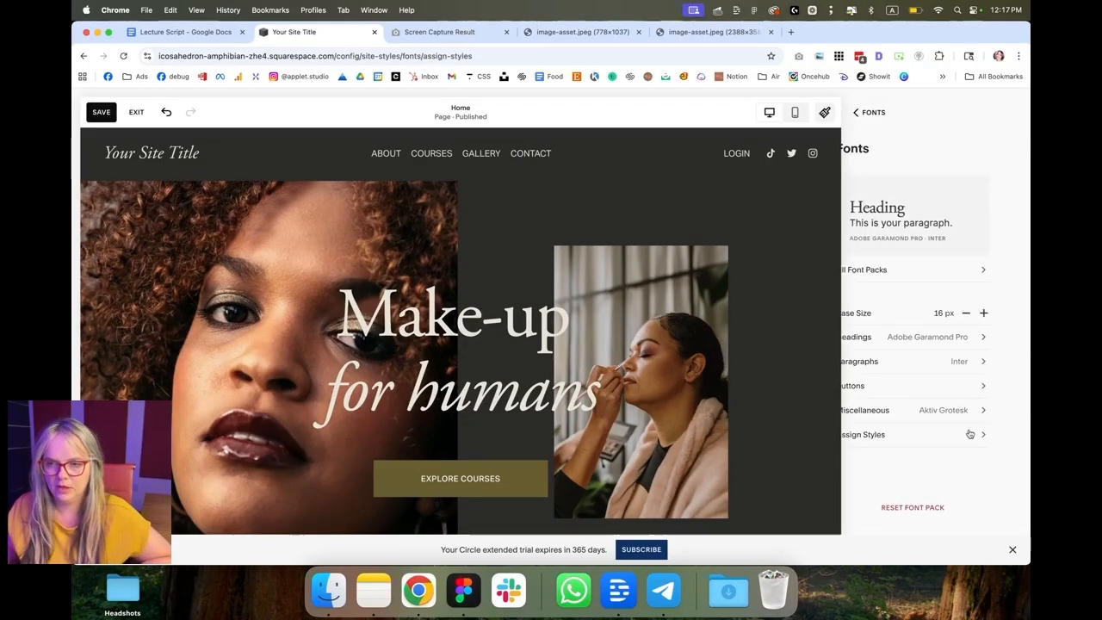
left_click(970, 405)
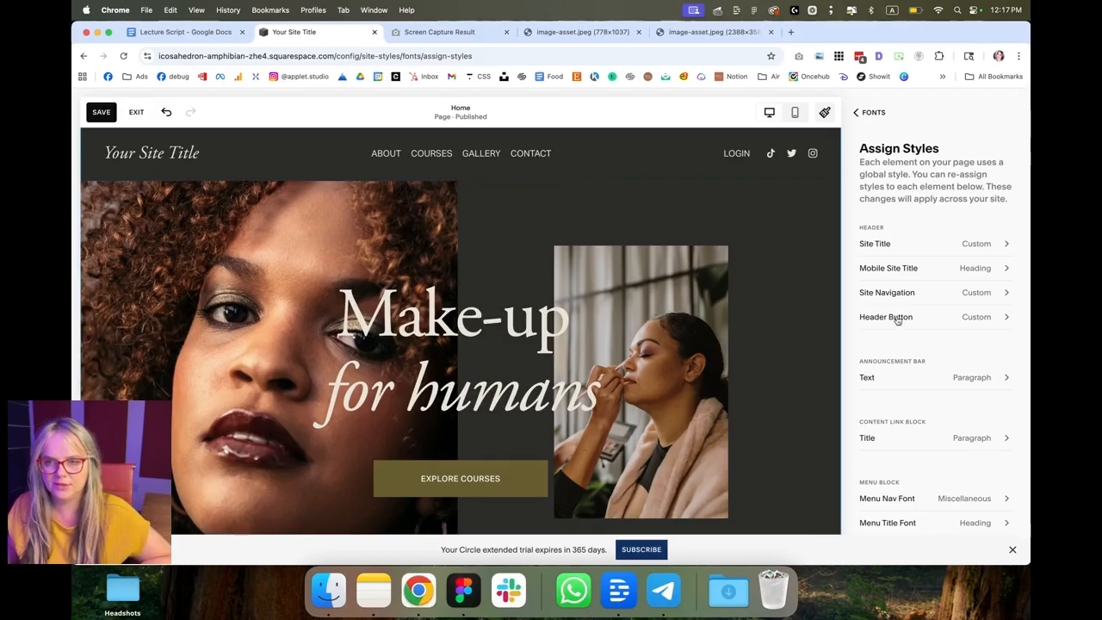
left_click(994, 293)
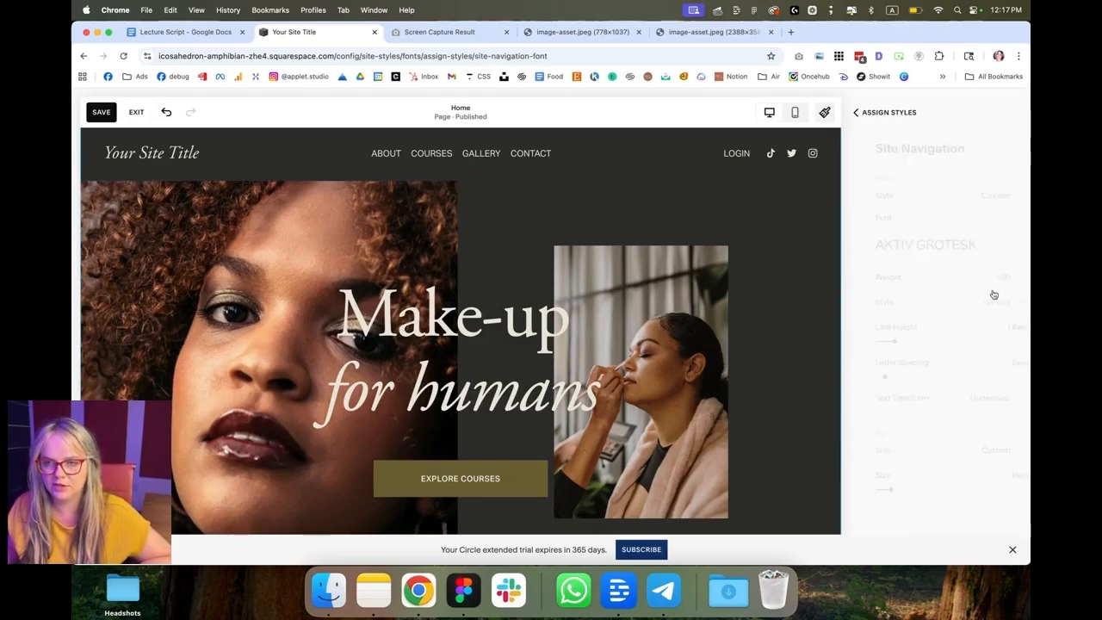
left_click(976, 250)
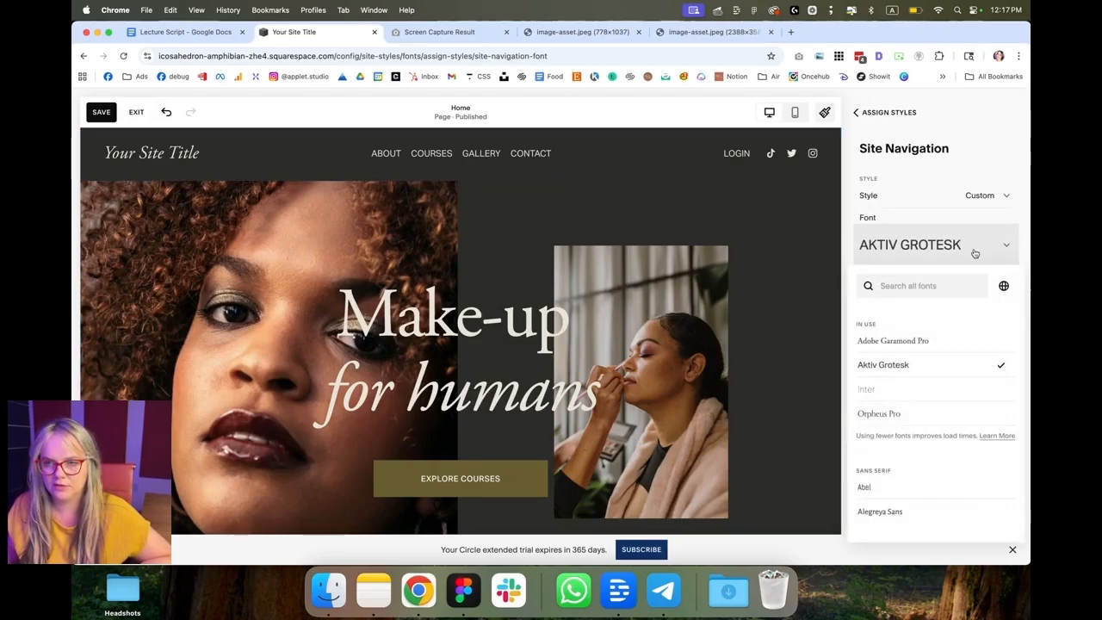
left_click(885, 397)
left_click(898, 121)
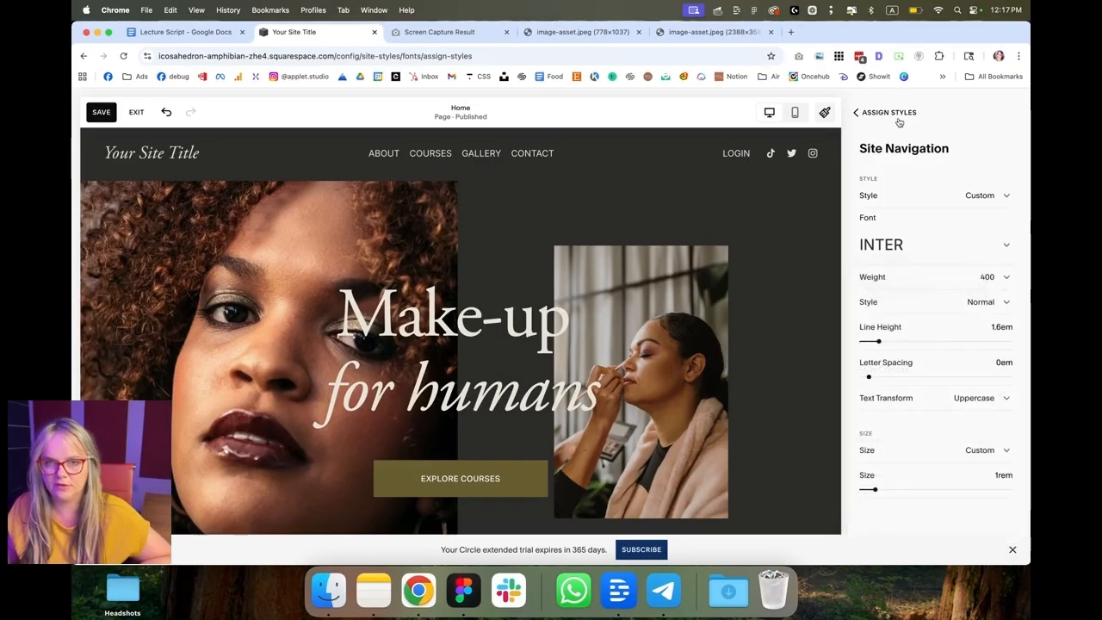
Step: Review the Site Navigation font settings under Assign Styles
left_click(889, 117)
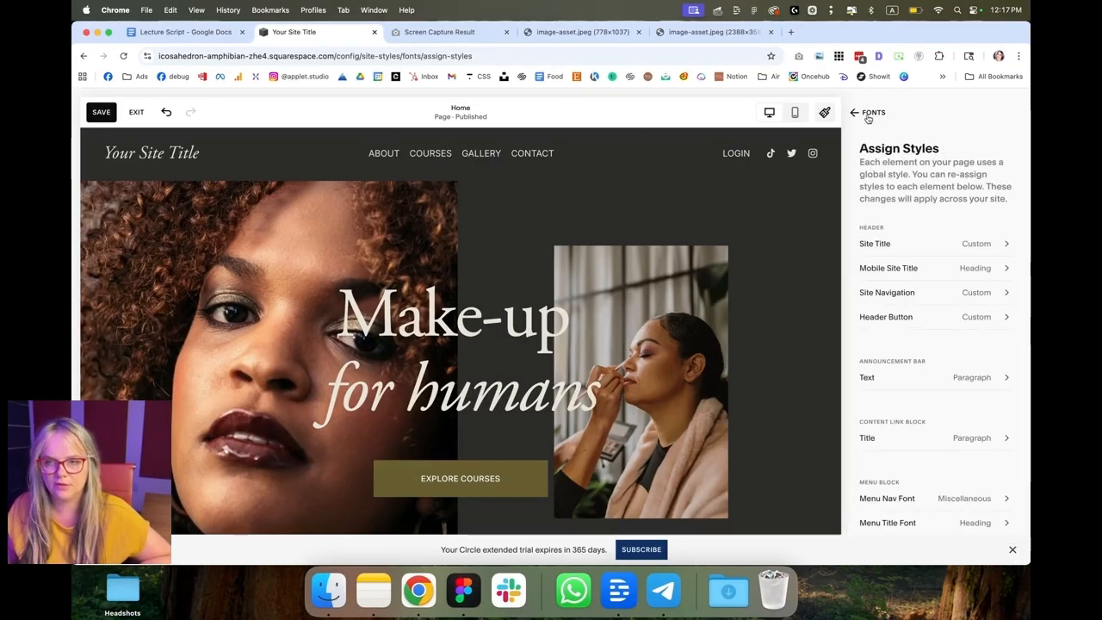
left_click(868, 114)
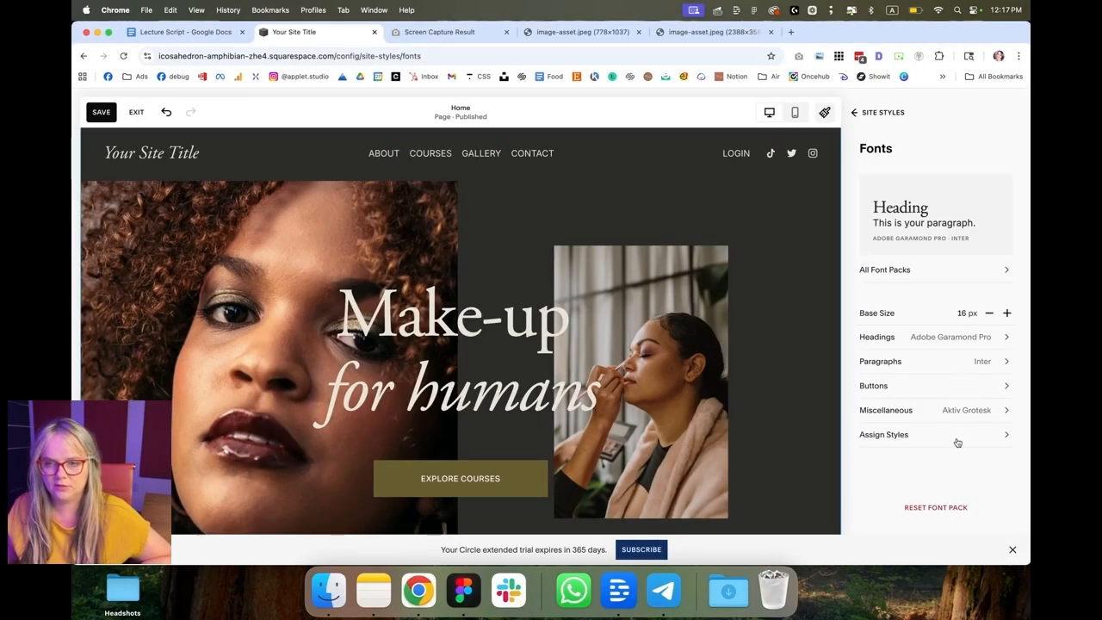
left_click(958, 442)
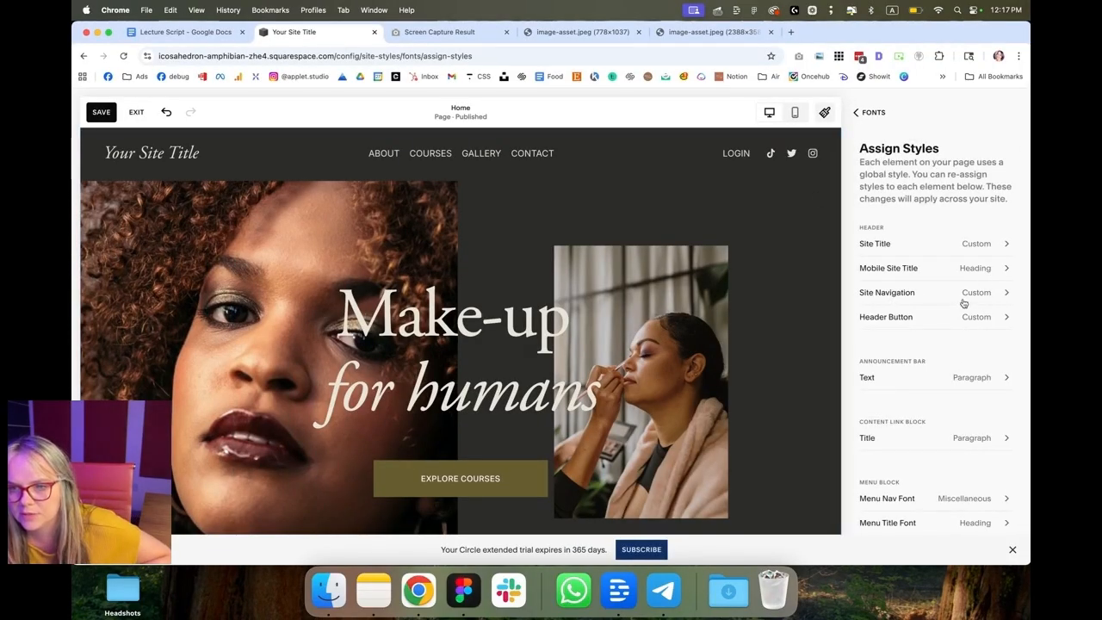
left_click(968, 297)
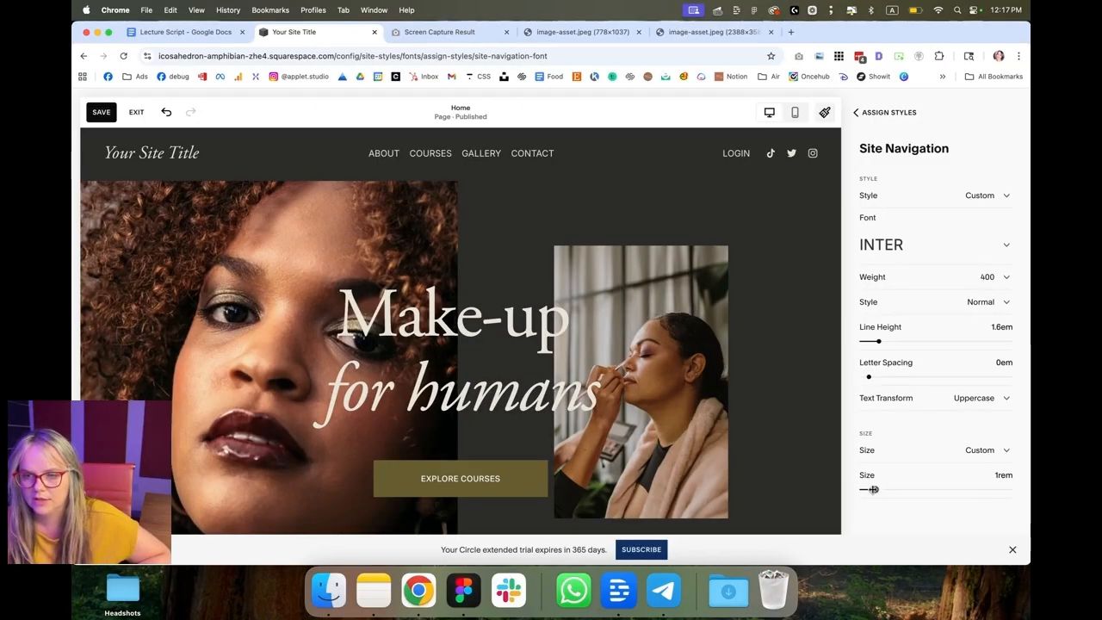
left_click(890, 112)
left_click(880, 112)
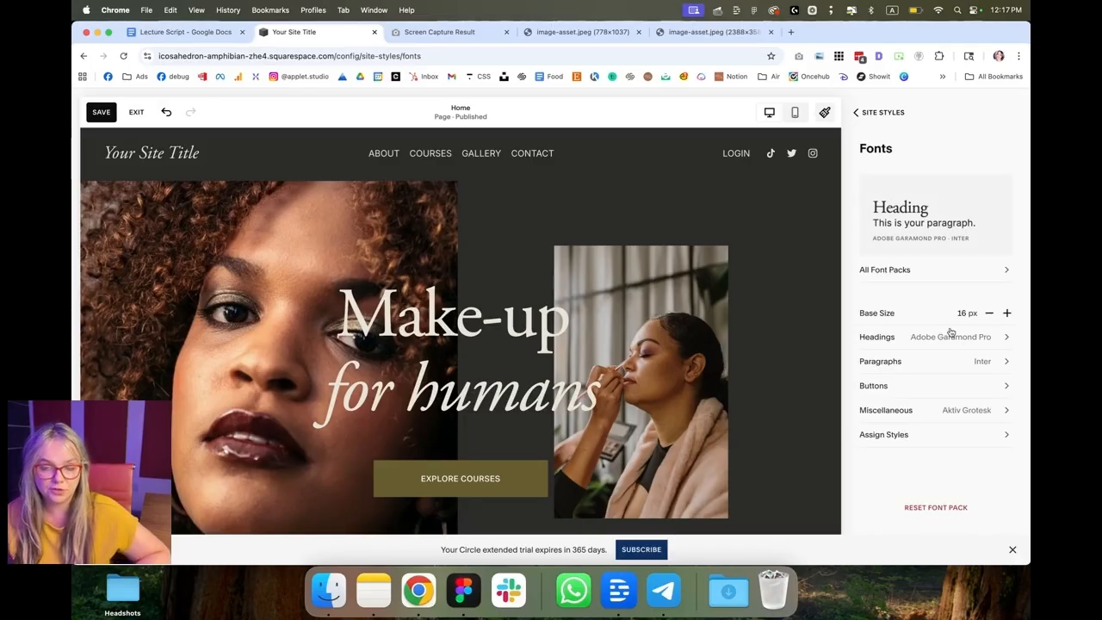
Step: Set the navigation labels to 16 px font size with uppercase case
left_click(969, 379)
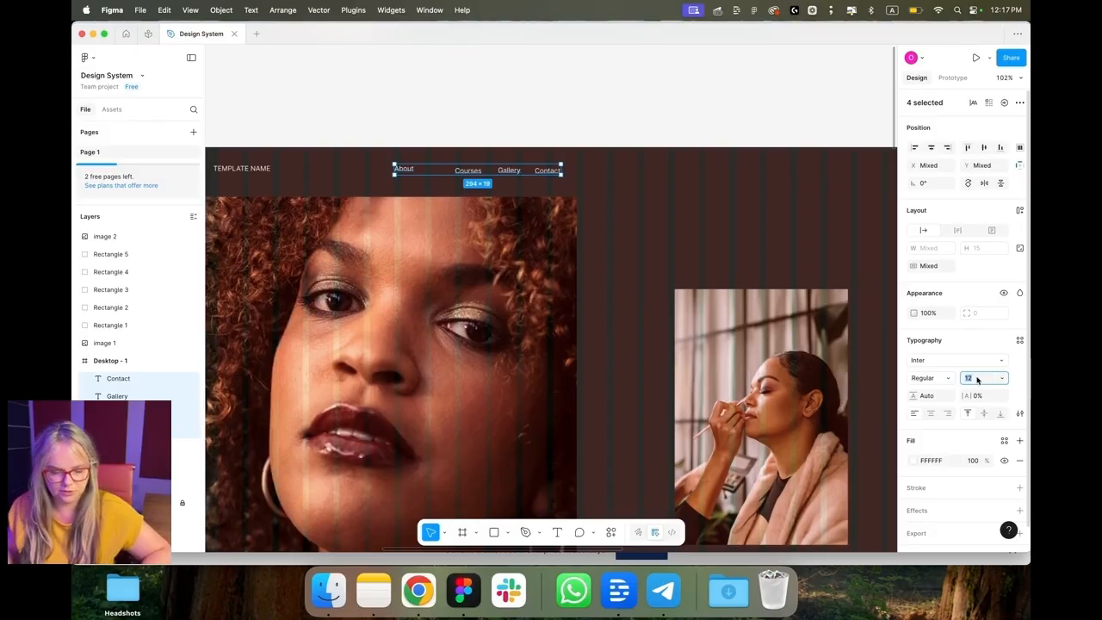
type("16")
key("Return")
left_click(1020, 414)
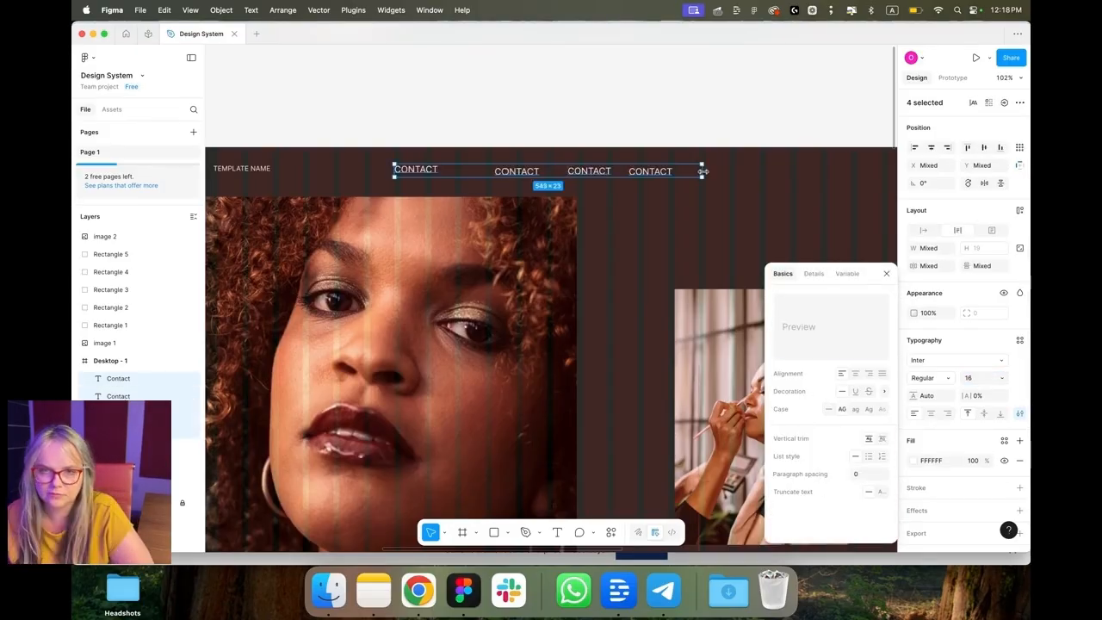
left_click_drag(703, 171, 707, 172)
left_click(724, 179)
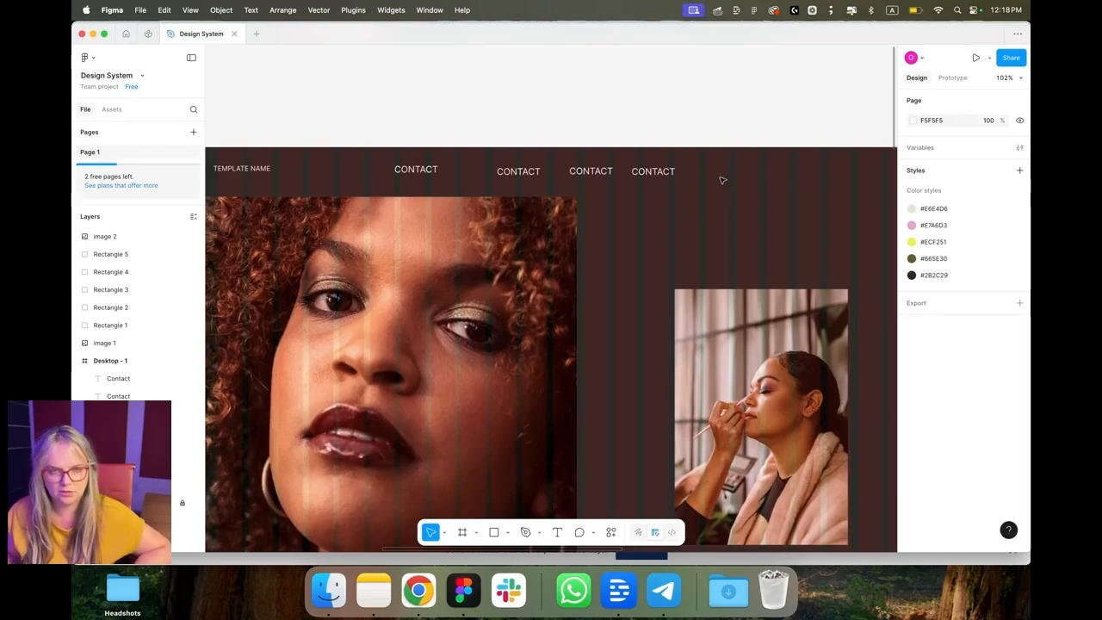
Step: Set the four navigation labels to 16 px and distribute them with even horizontal spacing
left_click(406, 590)
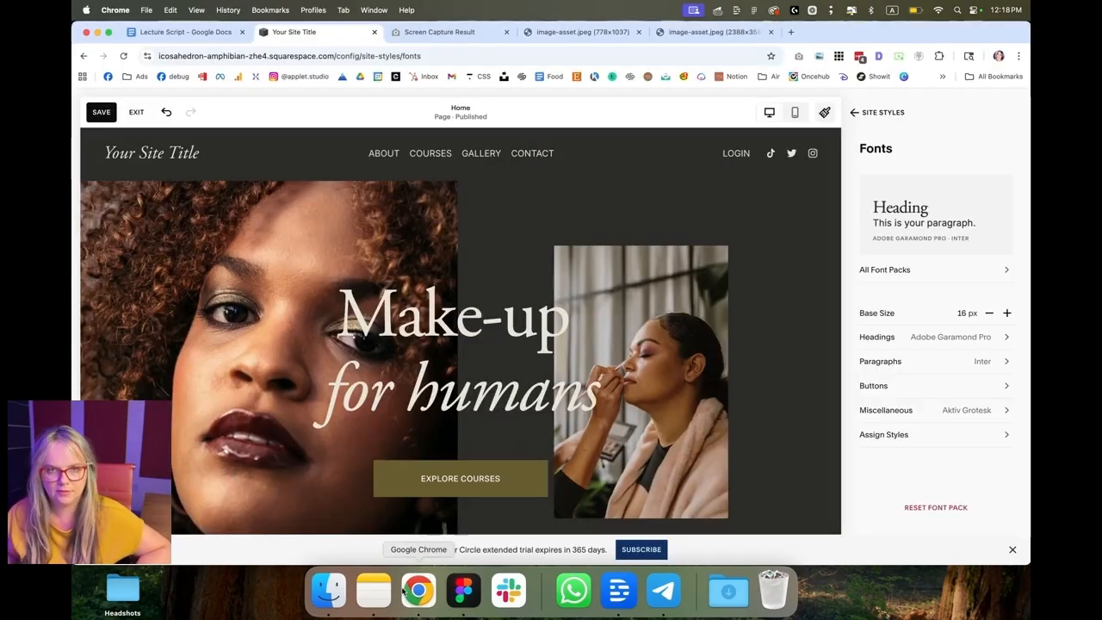
left_click(464, 590)
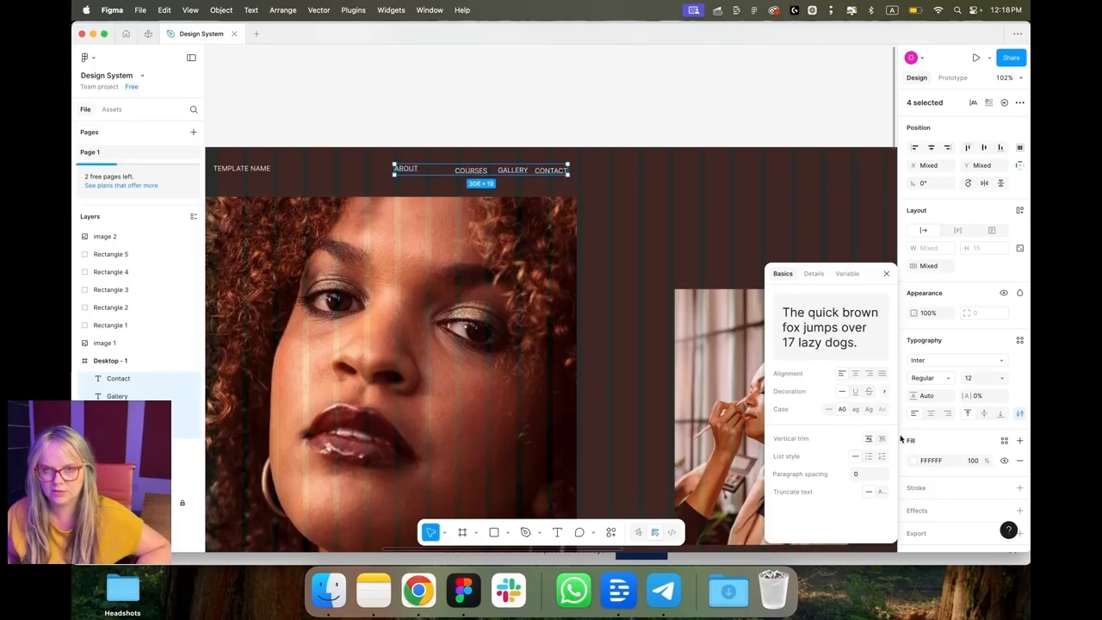
left_click(980, 377)
type("16")
key("Return")
left_click(1019, 147)
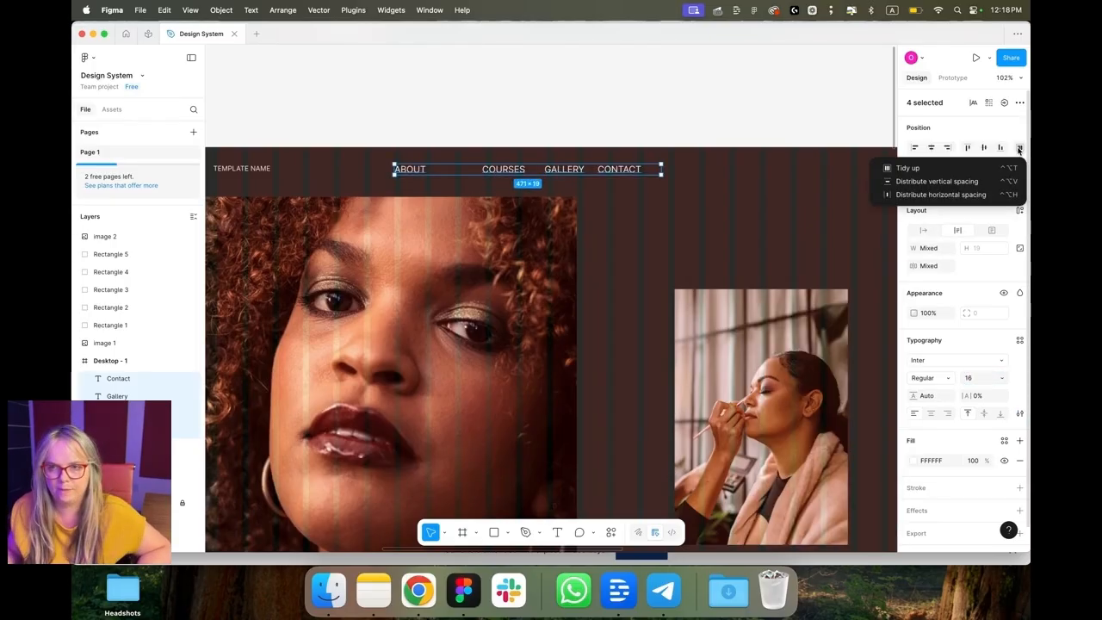
left_click(937, 169)
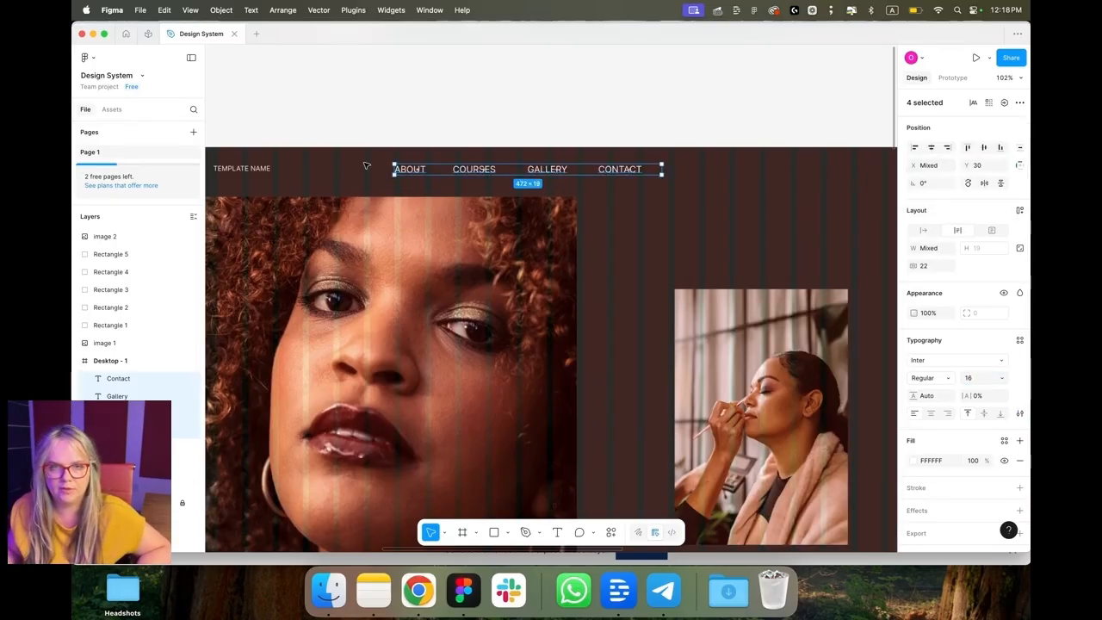
Step: Group the navigation labels and nudge the group to the right
left_click_drag(354, 161, 674, 170)
key("super+g")
key("shift+Right")
key("shift+Right")
key("shift+Right")
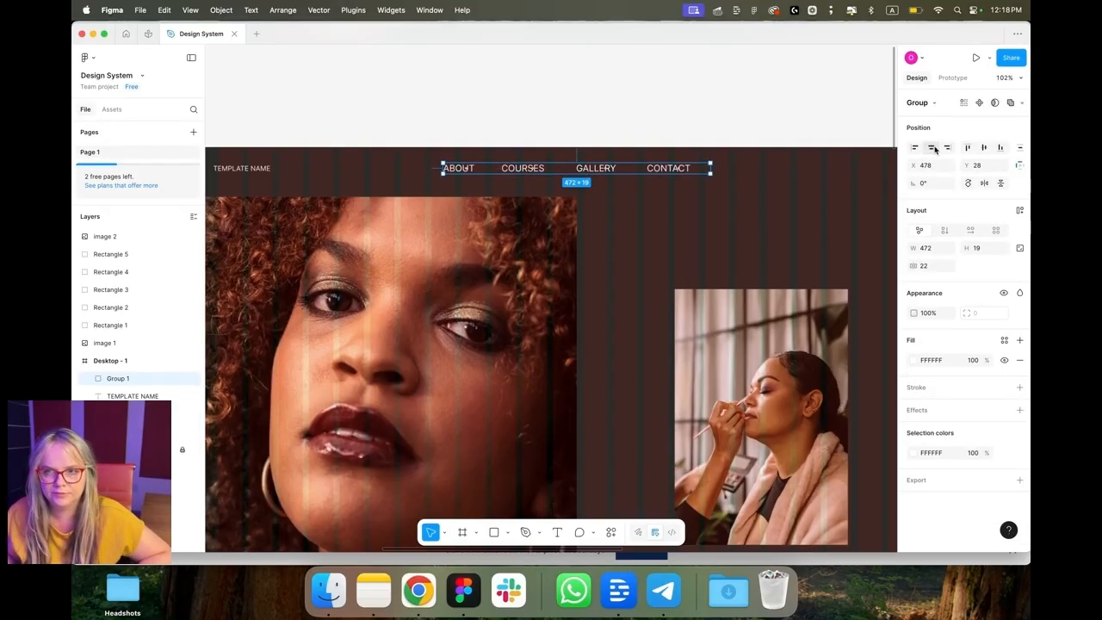
Step: In the Squarespace editor, add a button element to the site header
key("super+Tab")
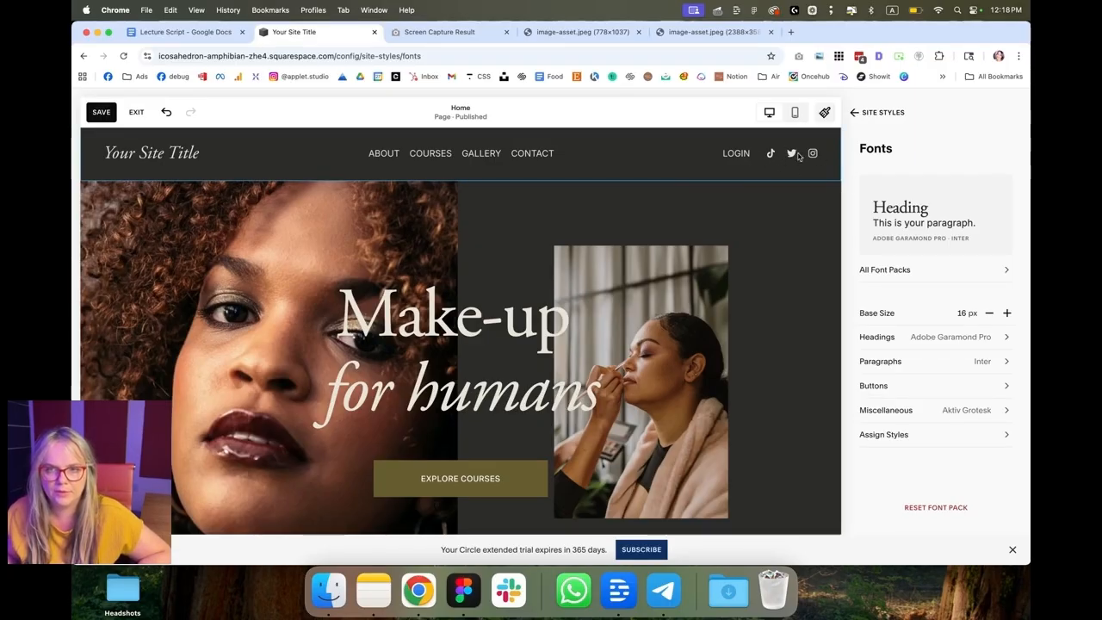
left_click(884, 114)
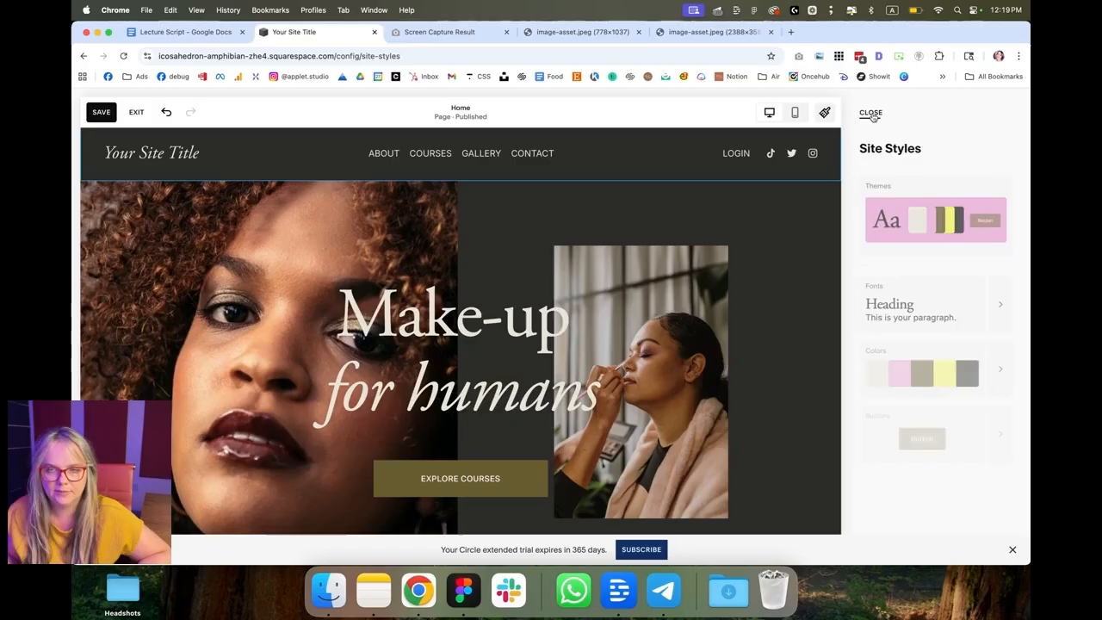
left_click(242, 118)
left_click(94, 107)
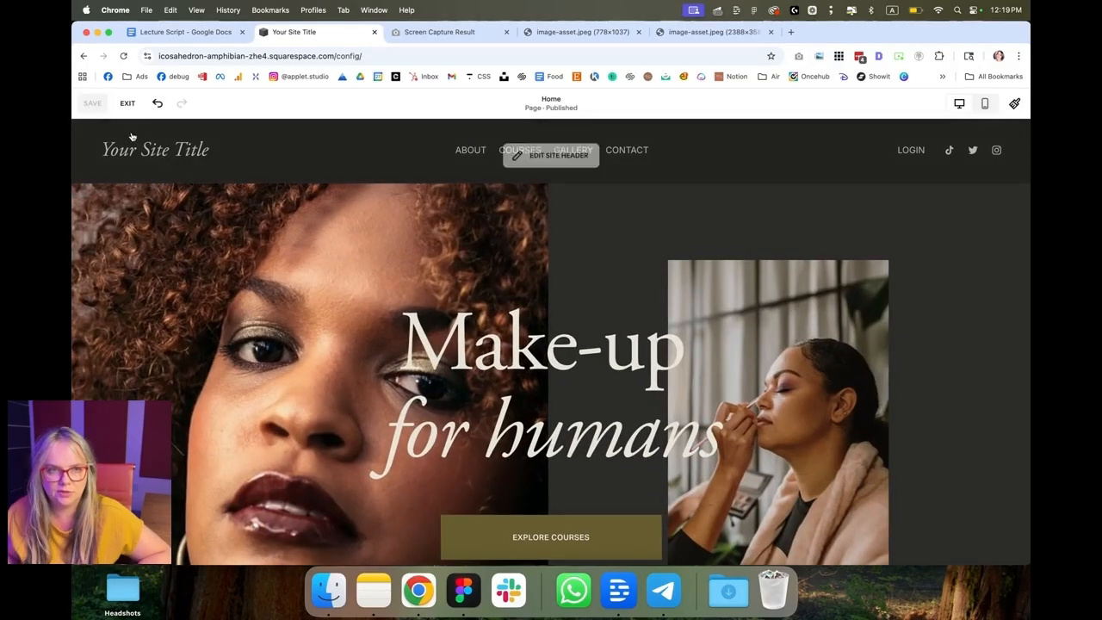
left_click(526, 150)
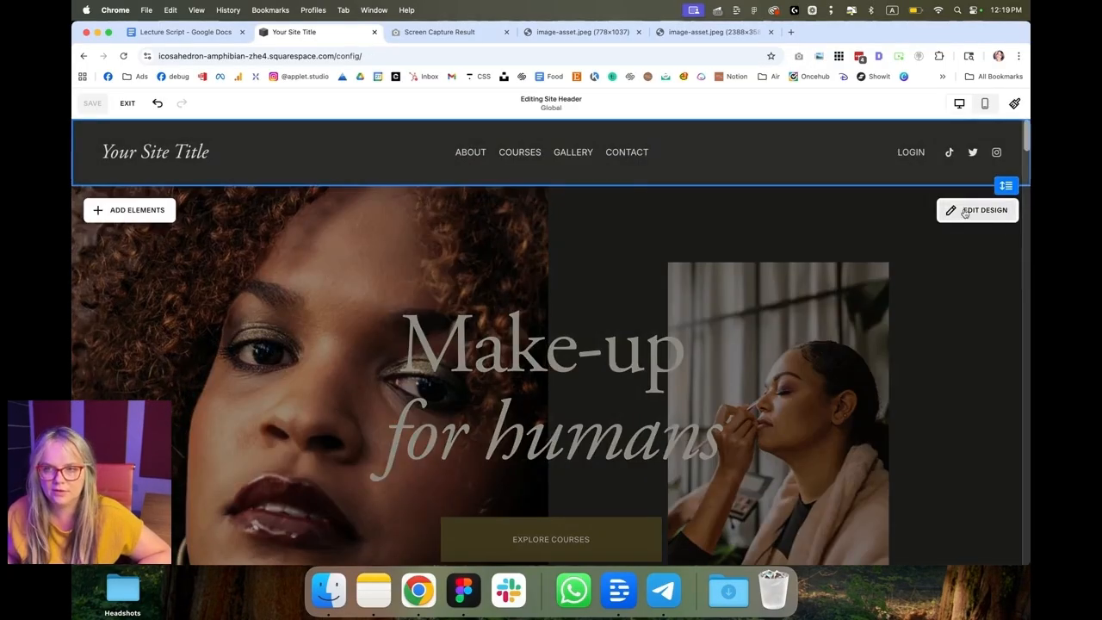
left_click(970, 151)
left_click(927, 152)
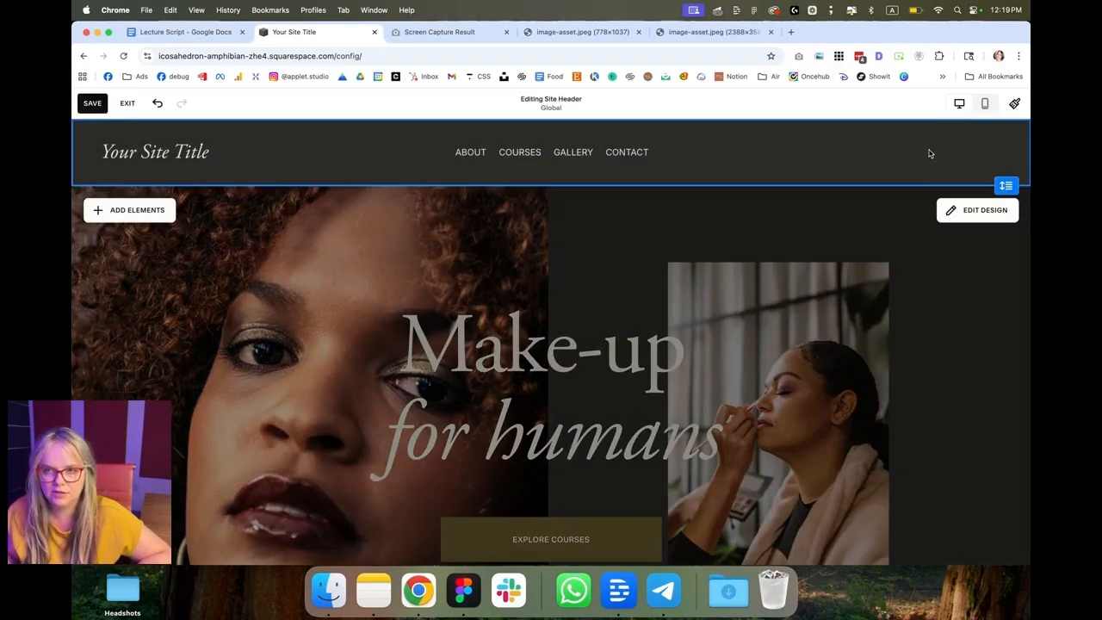
left_click(174, 211)
left_click(194, 256)
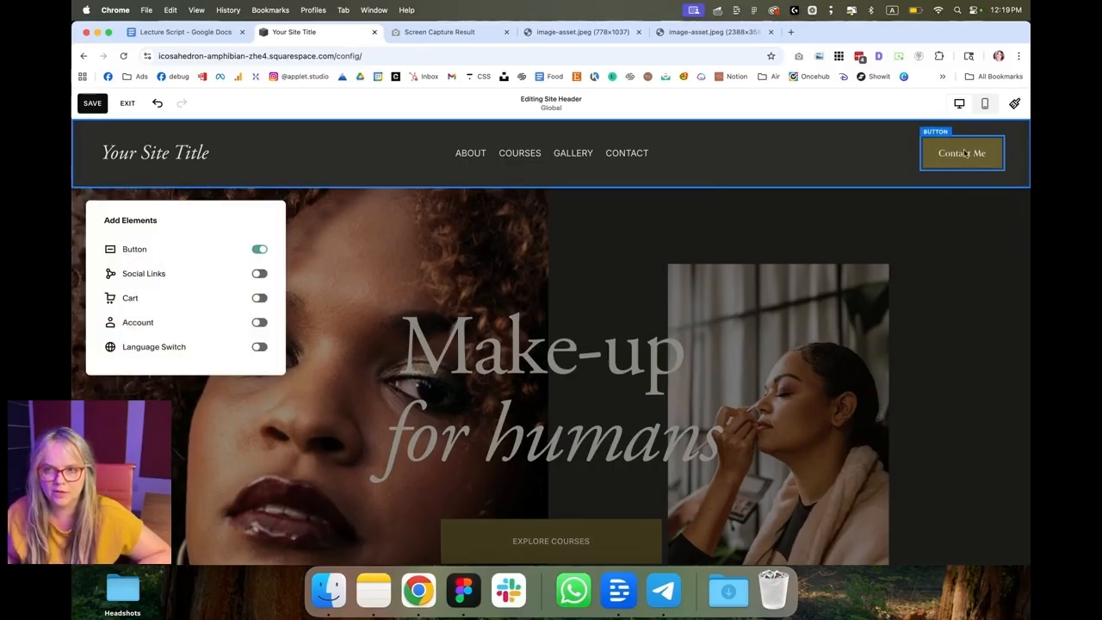
Step: Inspect the Buttons site styles
left_click(1016, 103)
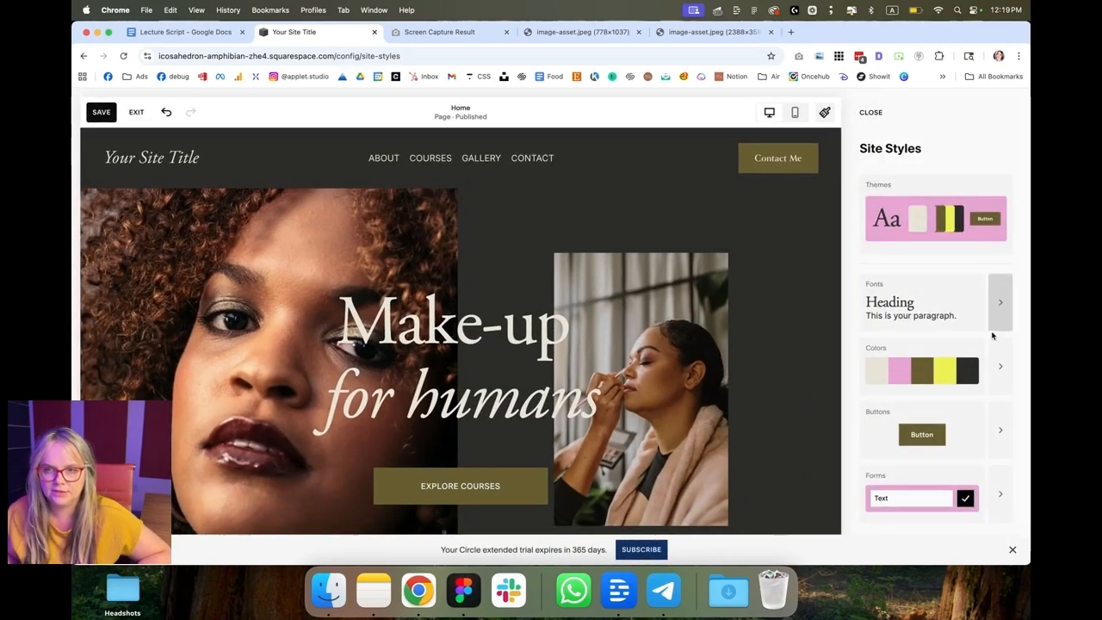
left_click(1000, 430)
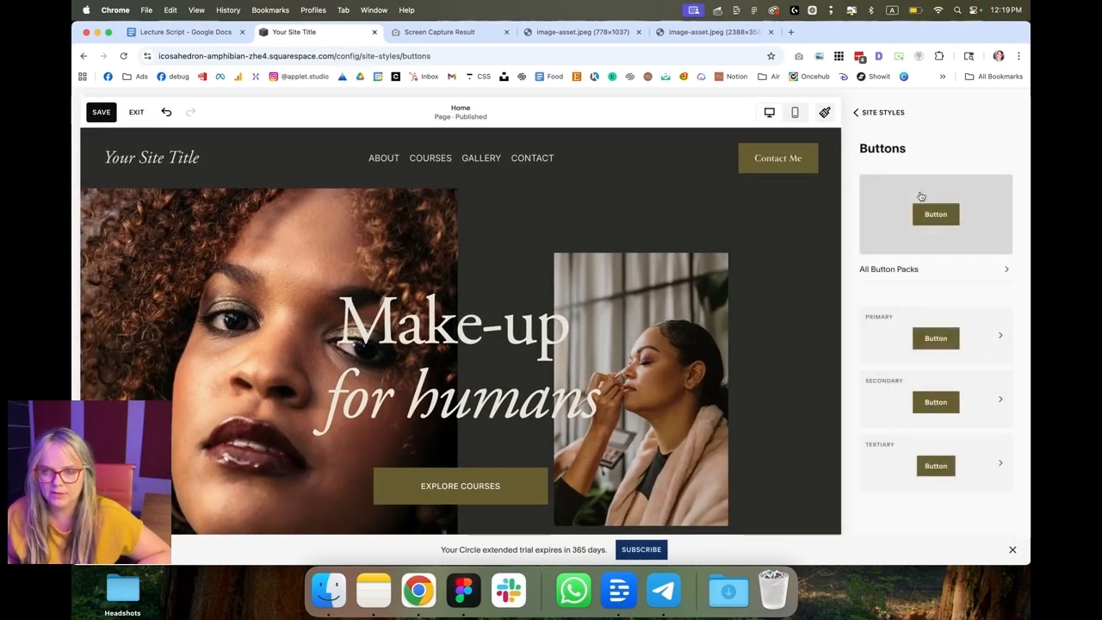
left_click(878, 112)
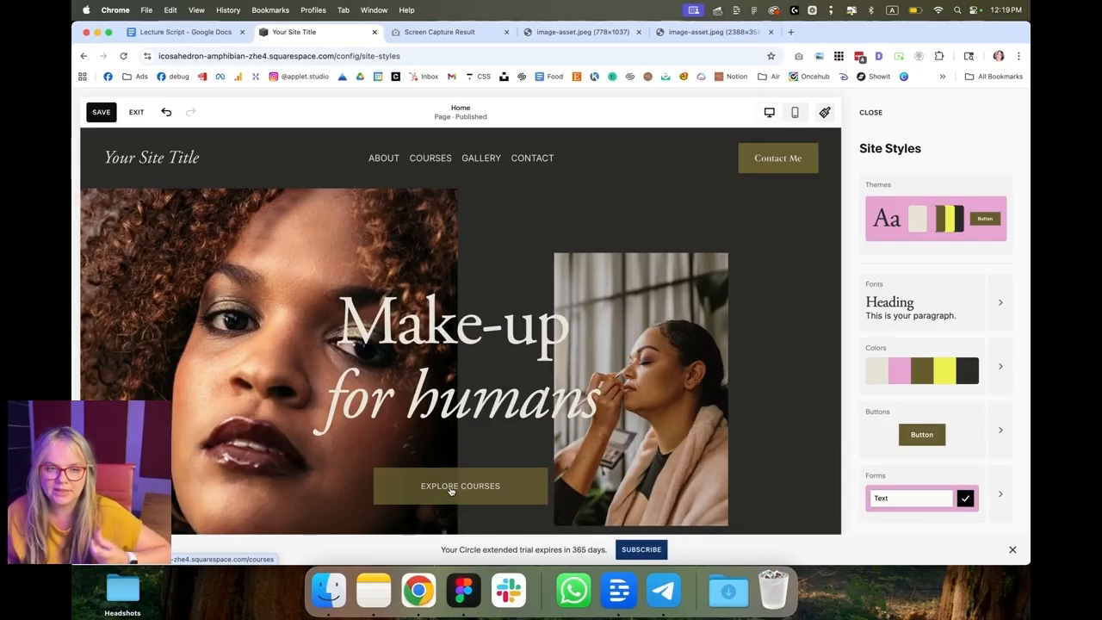
Step: Set the Header Button font to Inter under Assign Styles
left_click(990, 307)
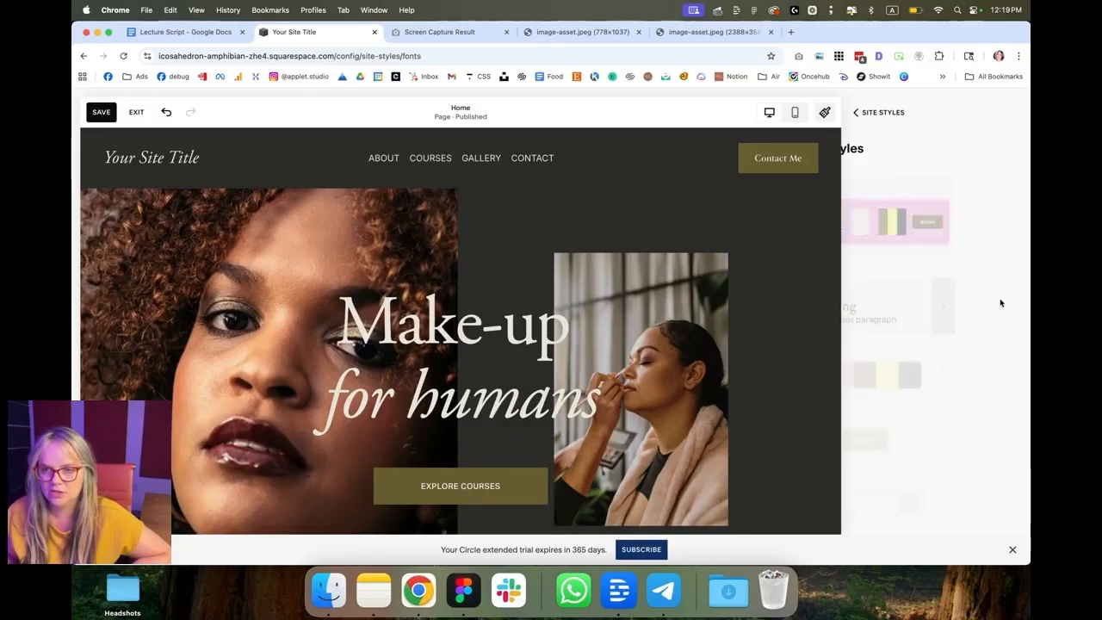
left_click(1001, 435)
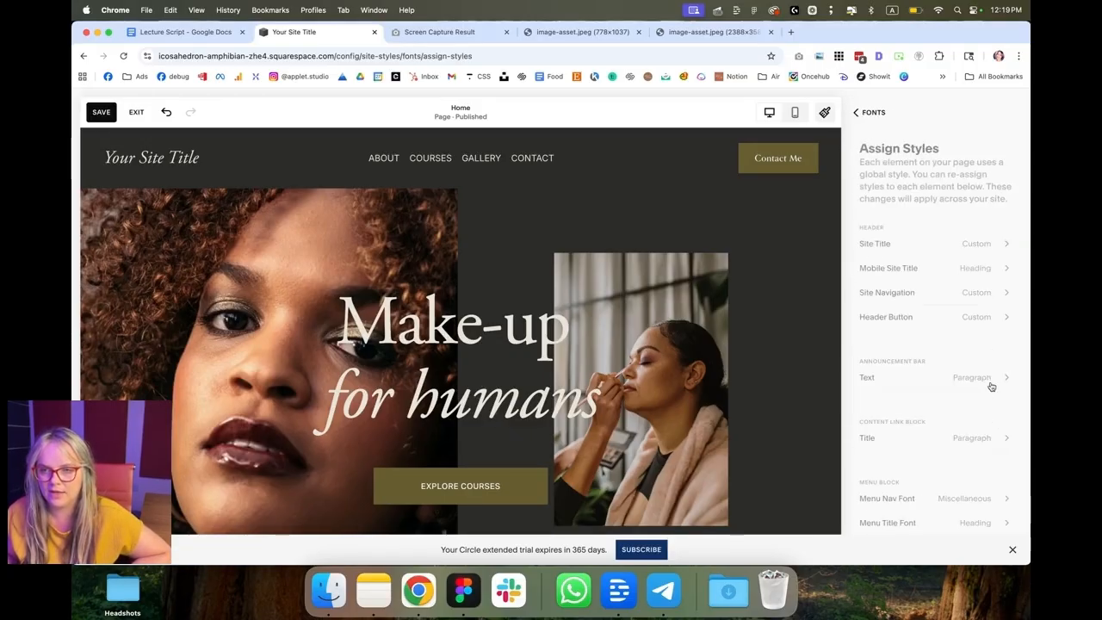
left_click(1003, 317)
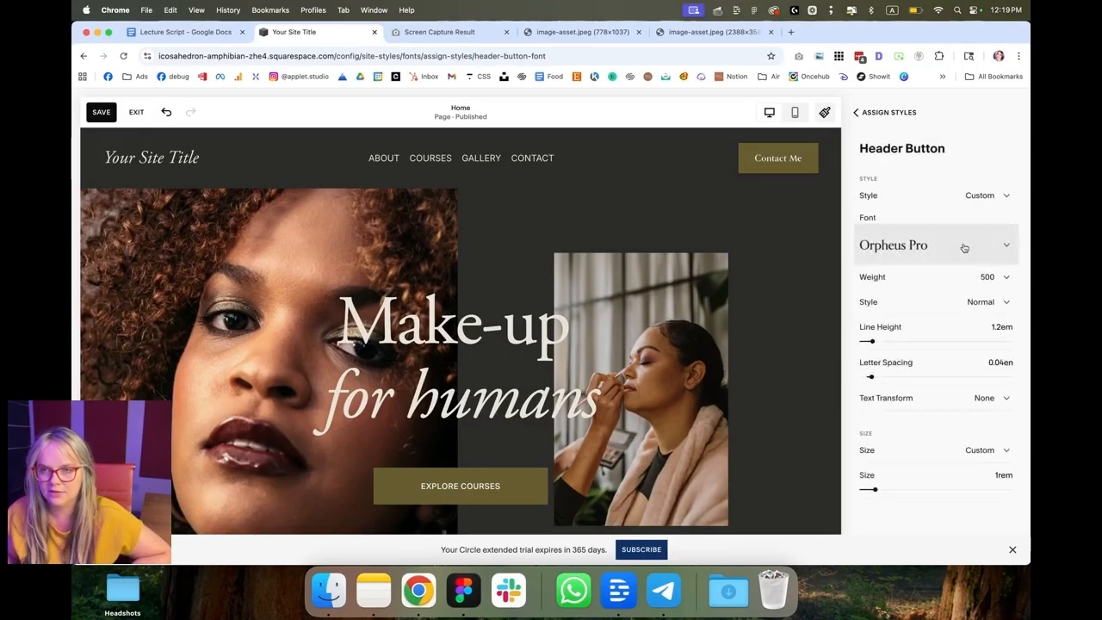
left_click(965, 248)
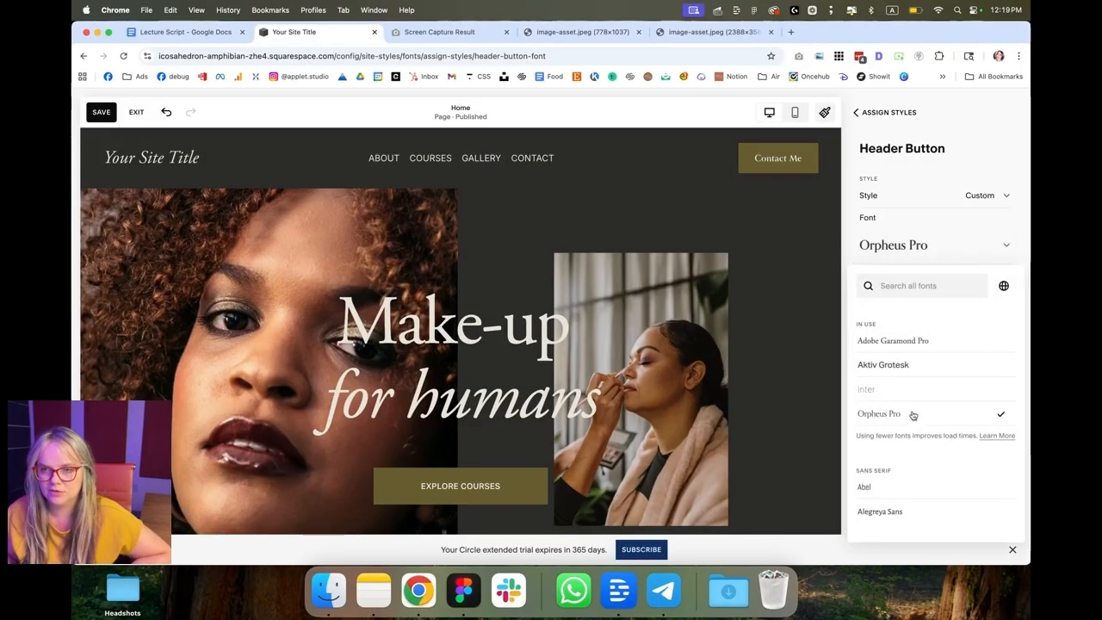
type("int")
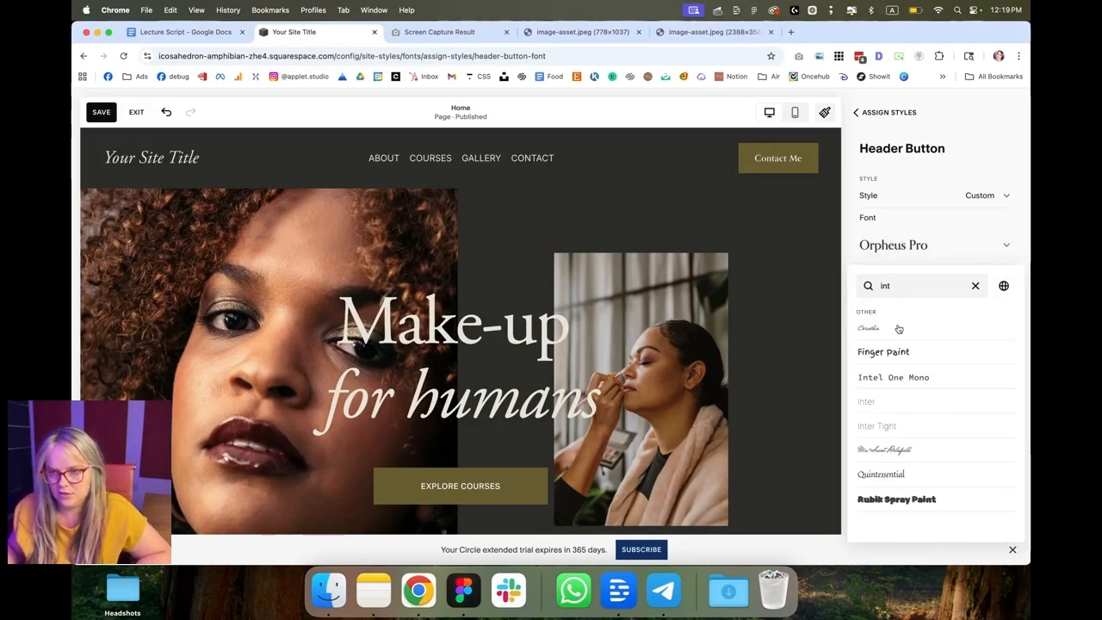
left_click(894, 402)
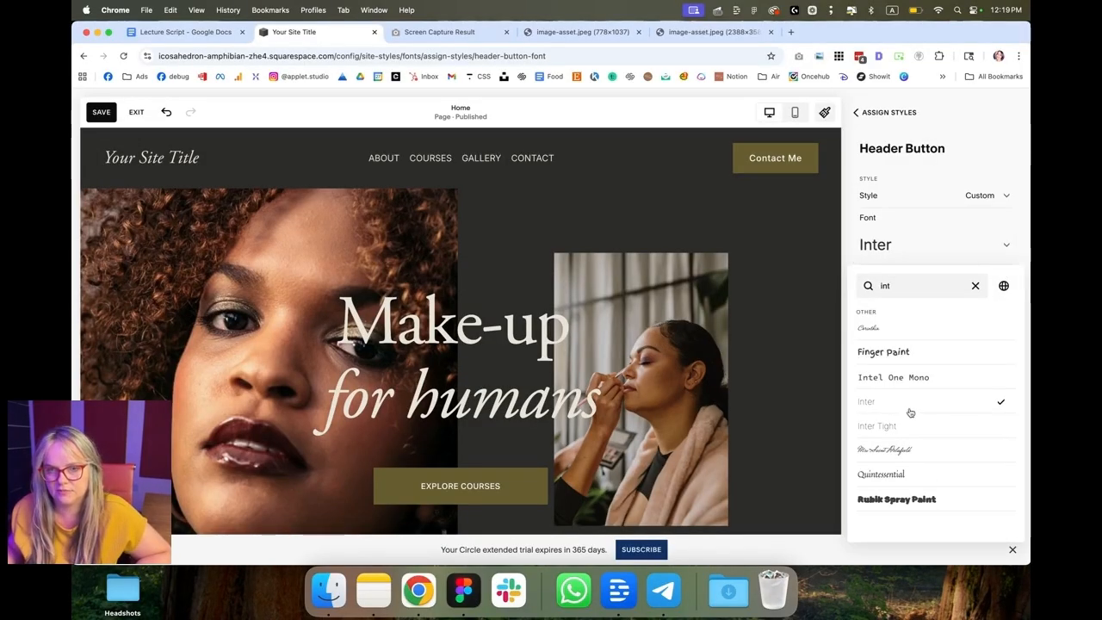
left_click(845, 263)
Step: Set the Header Button text transform to Uppercase
left_click(938, 400)
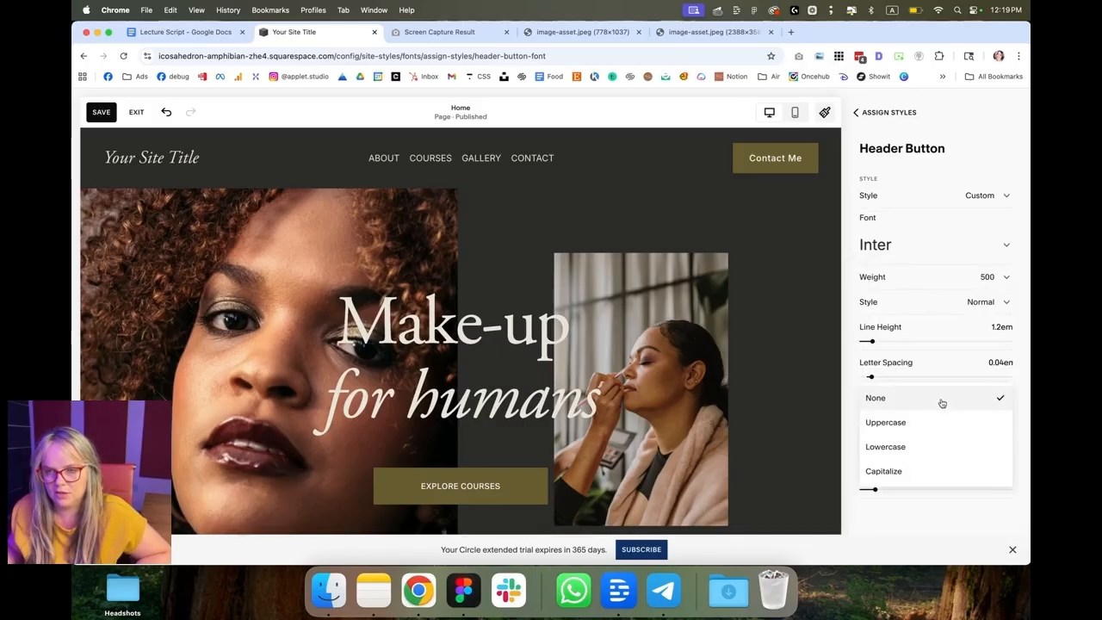
left_click(932, 423)
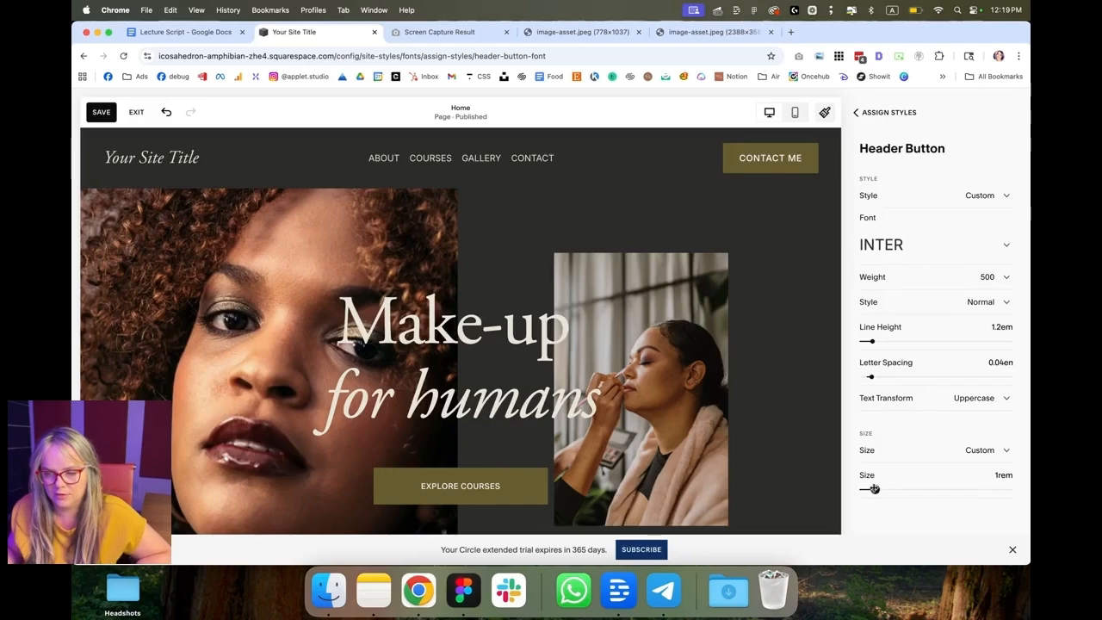
left_click_drag(874, 488, 873, 490)
left_click_drag(871, 376, 869, 377)
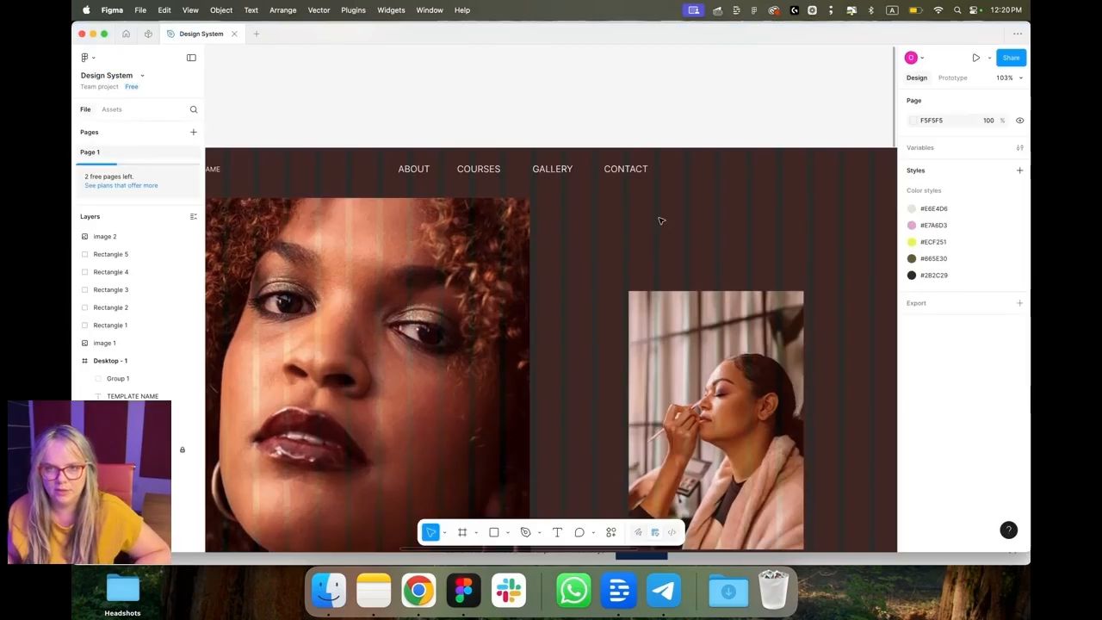
Step: Draw a rectangle about 161 × 39 px filled with the #665E30 color style at the header's right end
scroll(654, 224, "right", 5)
key("r")
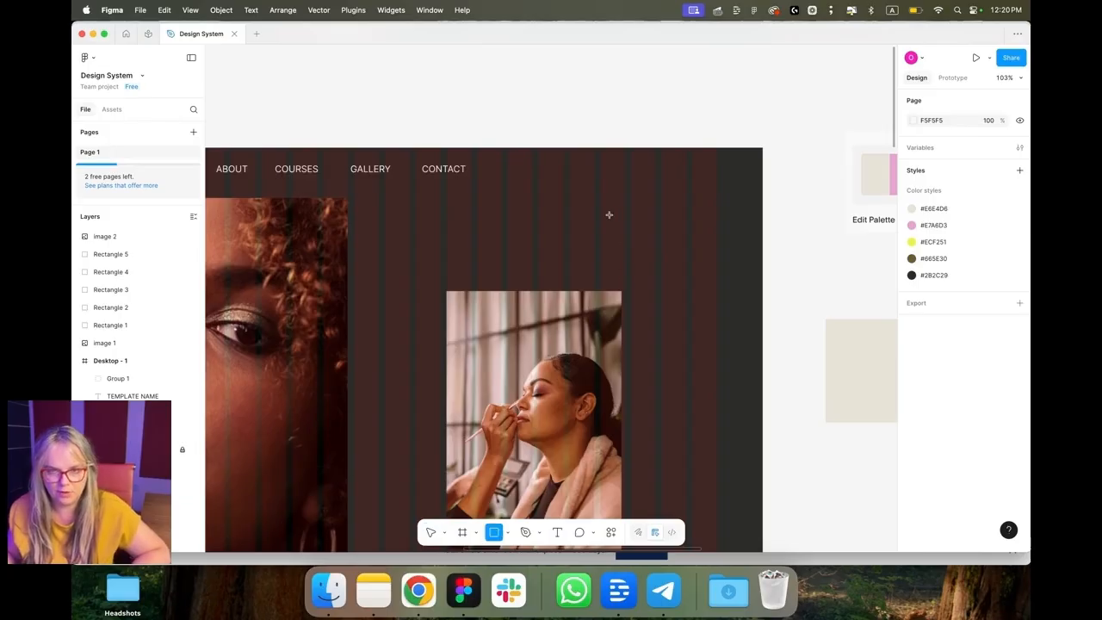
left_click_drag(601, 209, 694, 229)
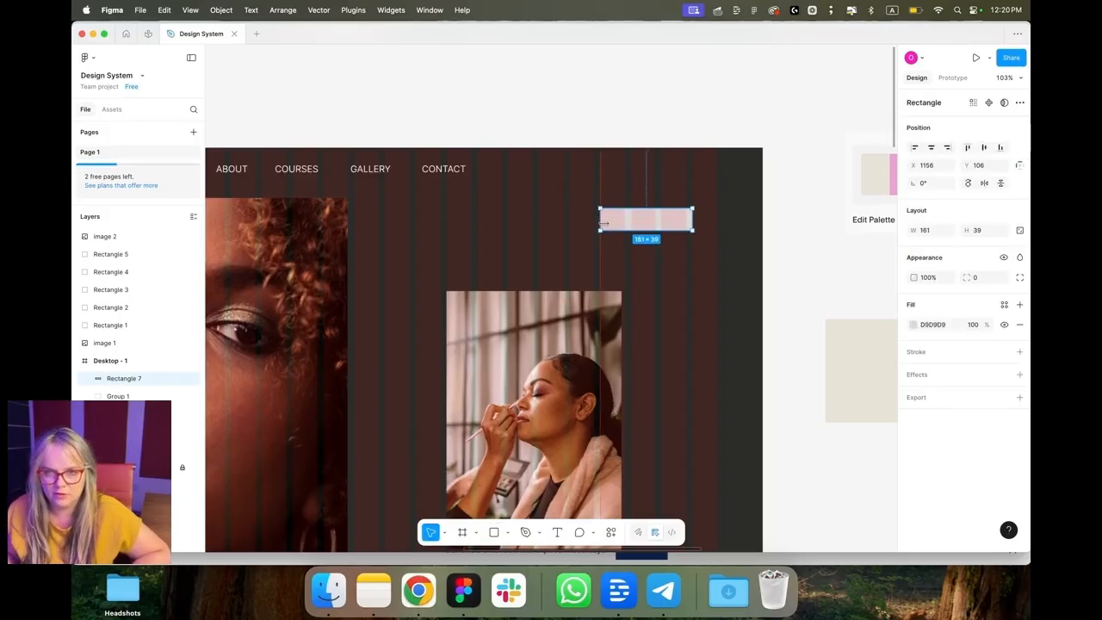
left_click(913, 325)
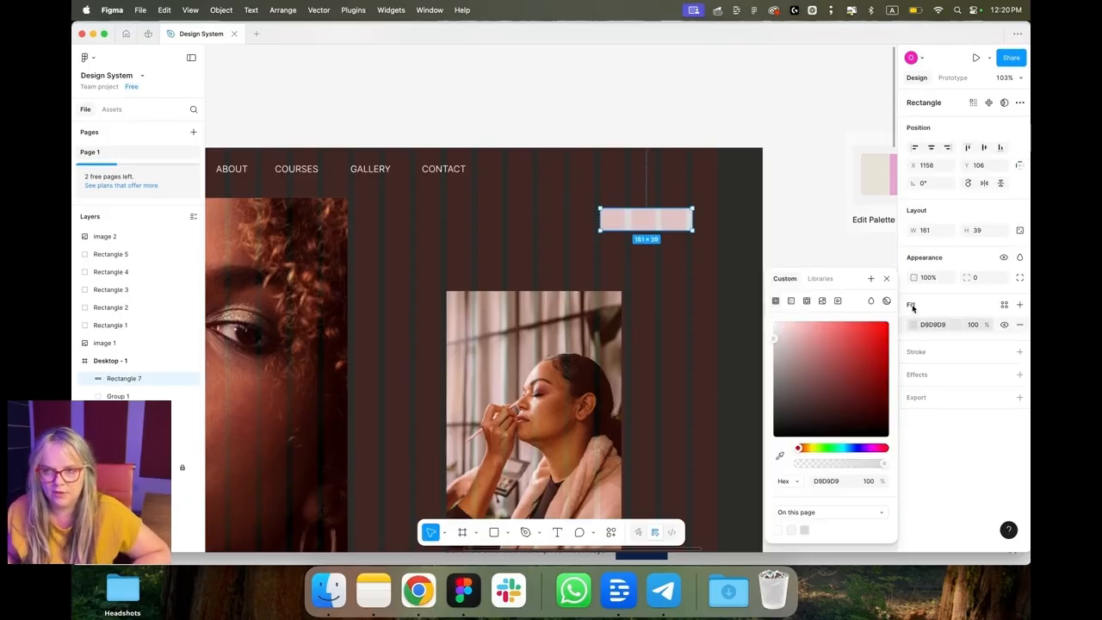
left_click(820, 279)
left_click(790, 401)
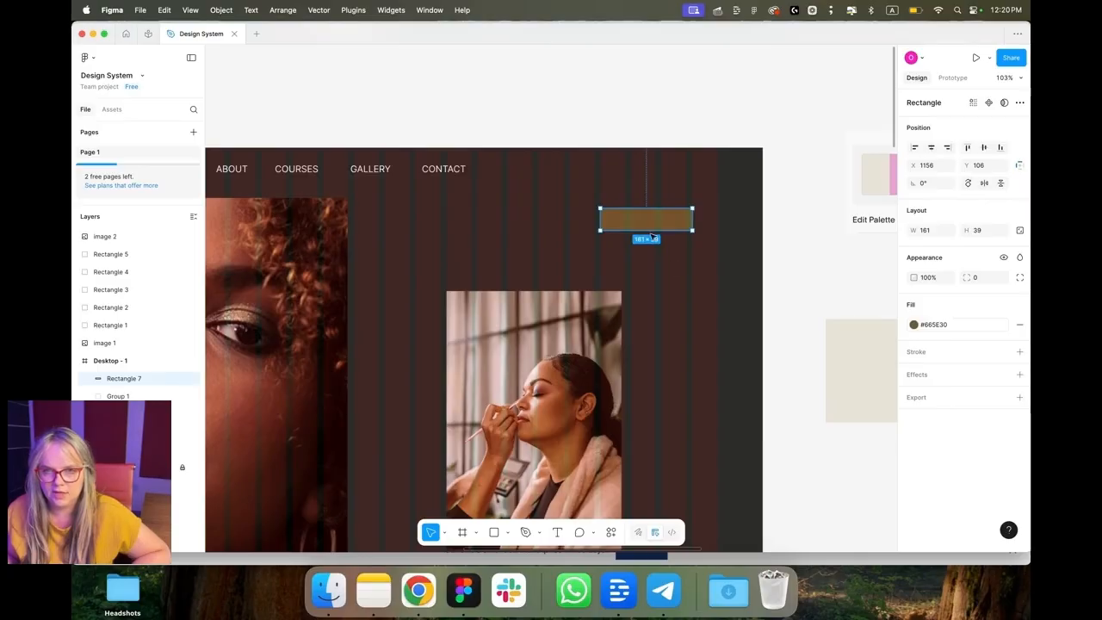
left_click_drag(652, 234, 679, 175)
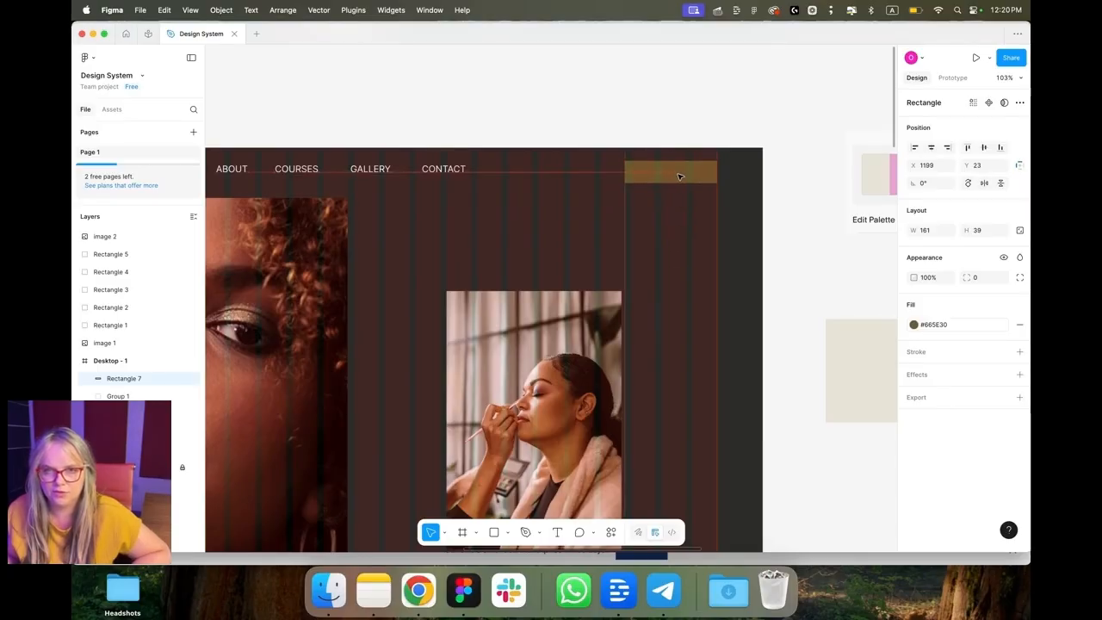
Step: Duplicate the CONTACT label onto the rectangle and retype it as BUTTON
left_click(441, 171)
double_click(442, 171)
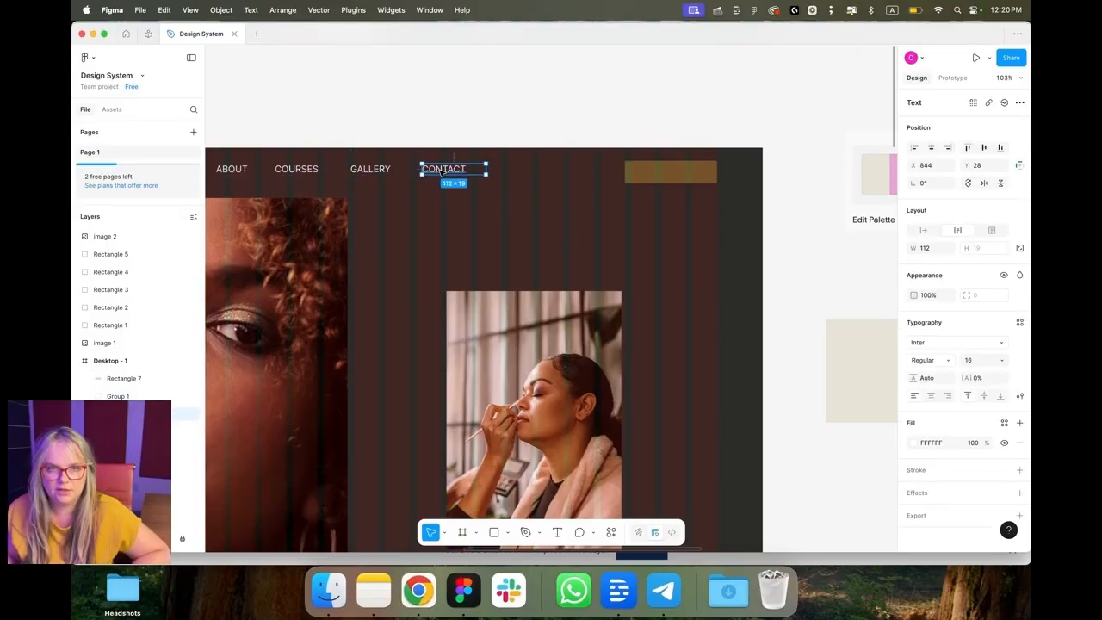
left_click(546, 283)
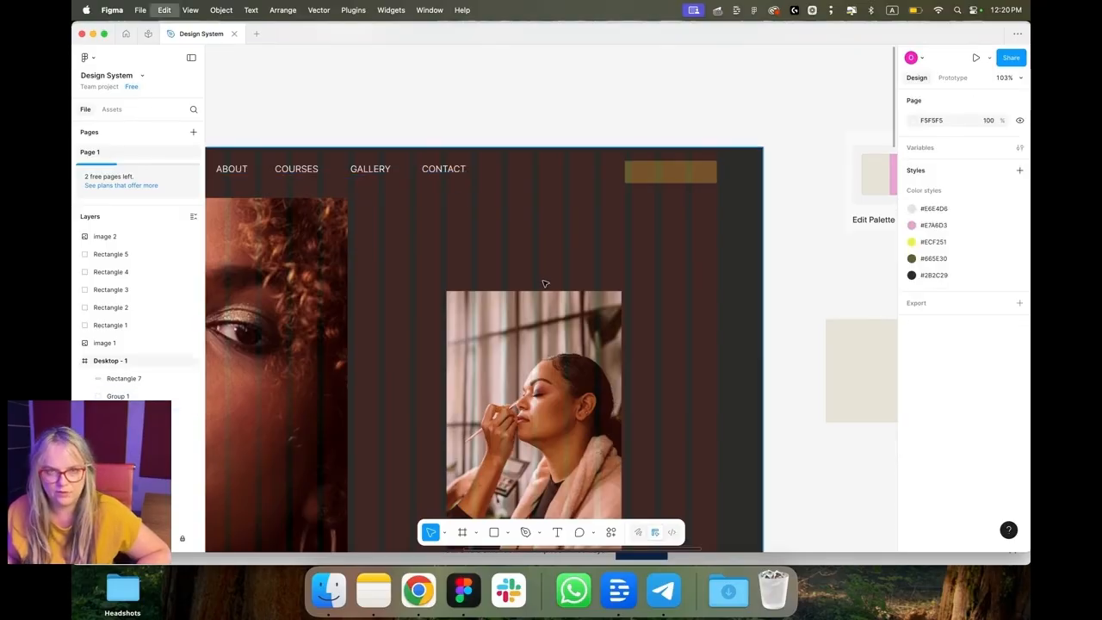
key("super+v")
left_click_drag(463, 173, 681, 175)
double_click(681, 175)
type("B")
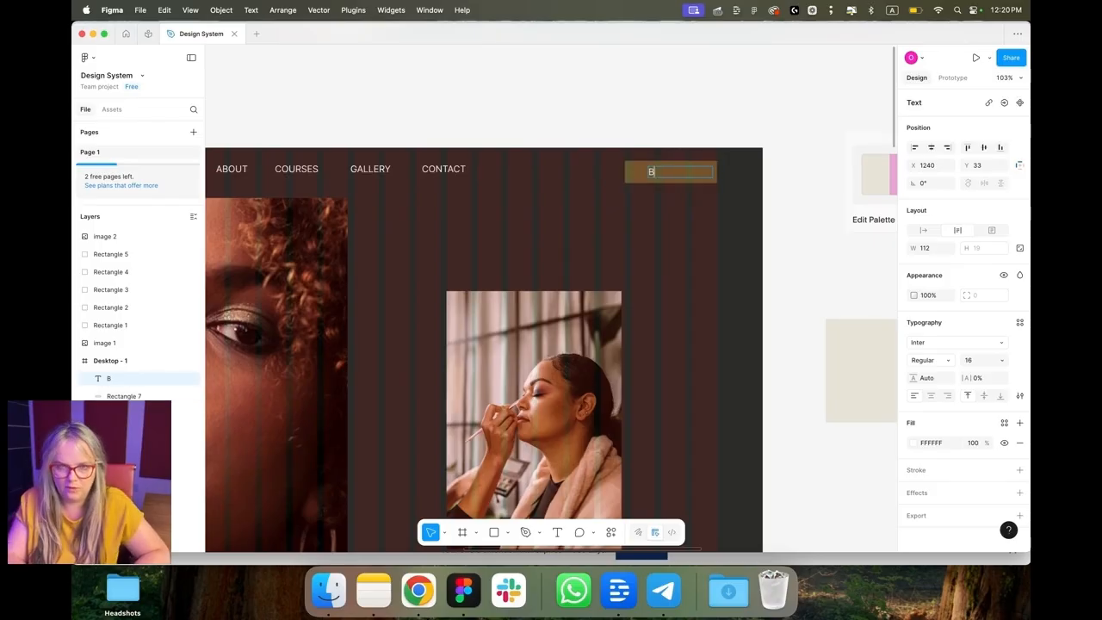
type("N")
Step: Center-align the button text and stretch it across the rectangle
left_click(931, 396)
left_click_drag(671, 174, 718, 173)
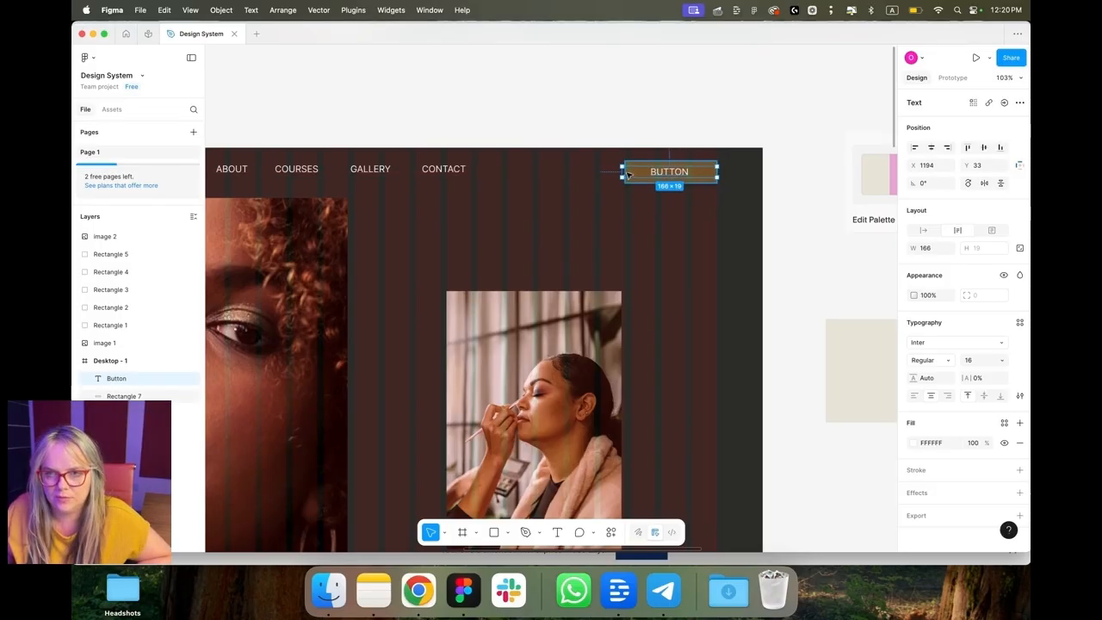
left_click_drag(621, 175, 623, 175)
Step: Group the button text with its rectangle and turn the group into a component
scroll(654, 185, "up", 5)
left_click(633, 178, "shift")
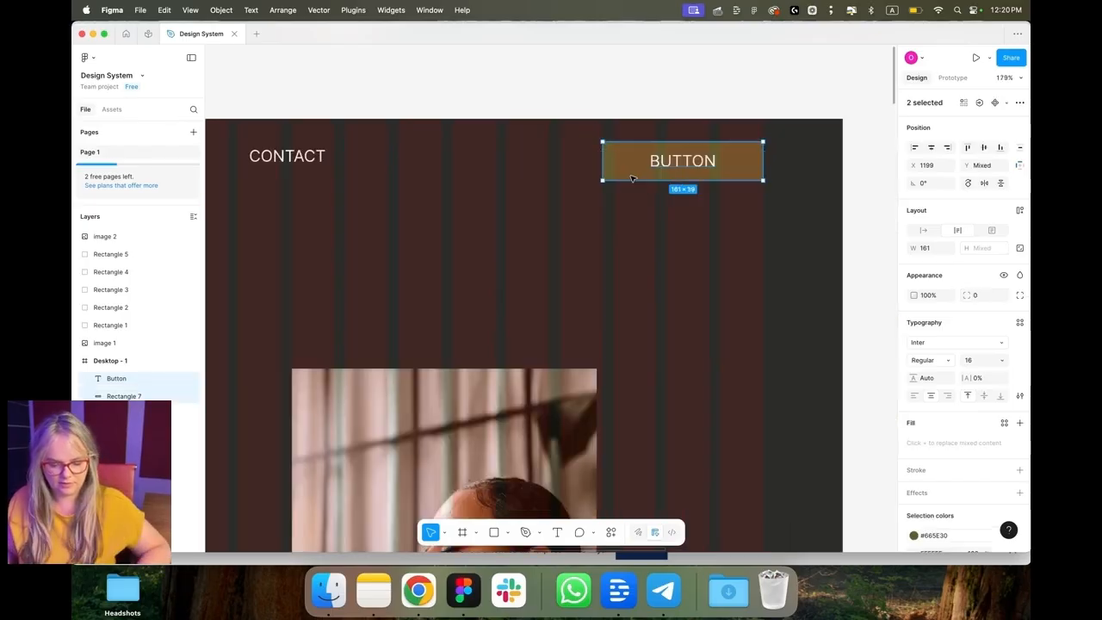
key("super+g")
right_click(640, 169)
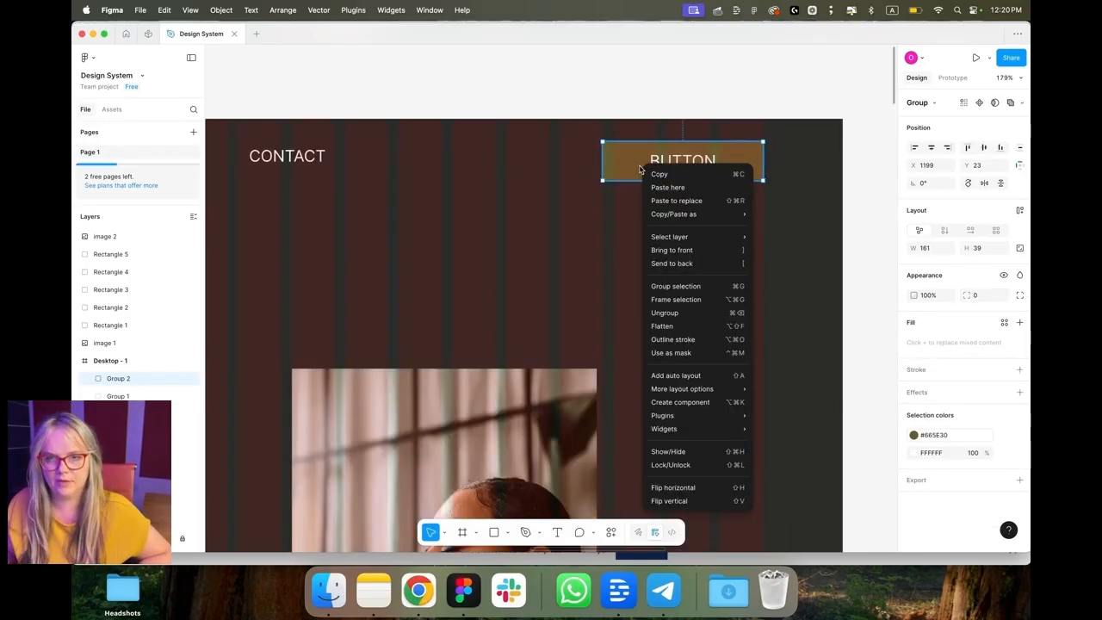
left_click(688, 408)
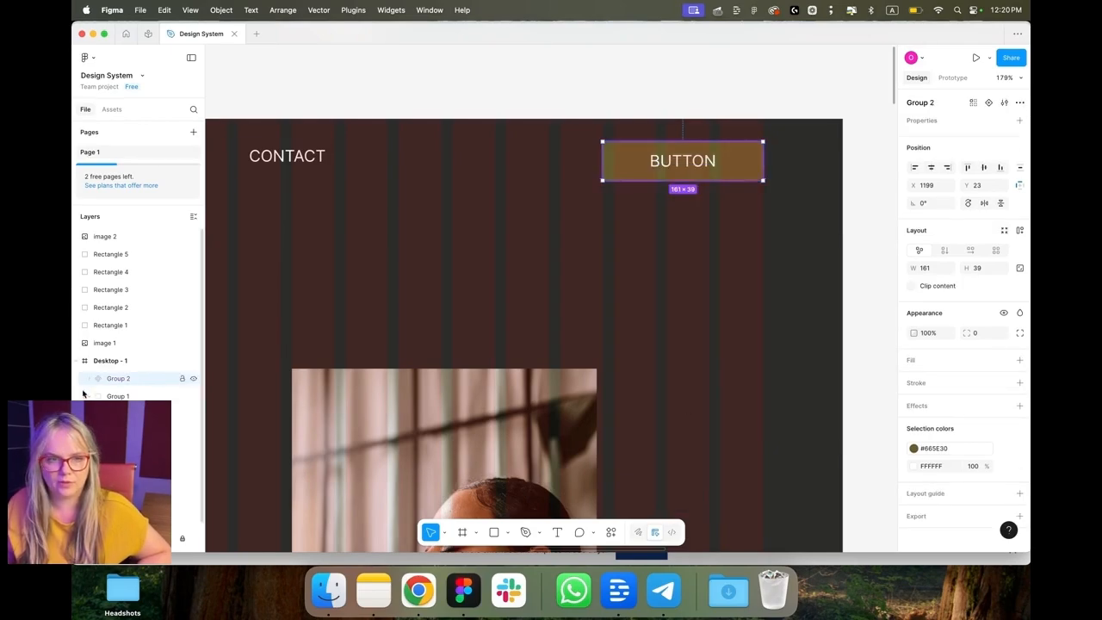
Step: Rename the button group as Primary Button - Header
double_click(120, 380)
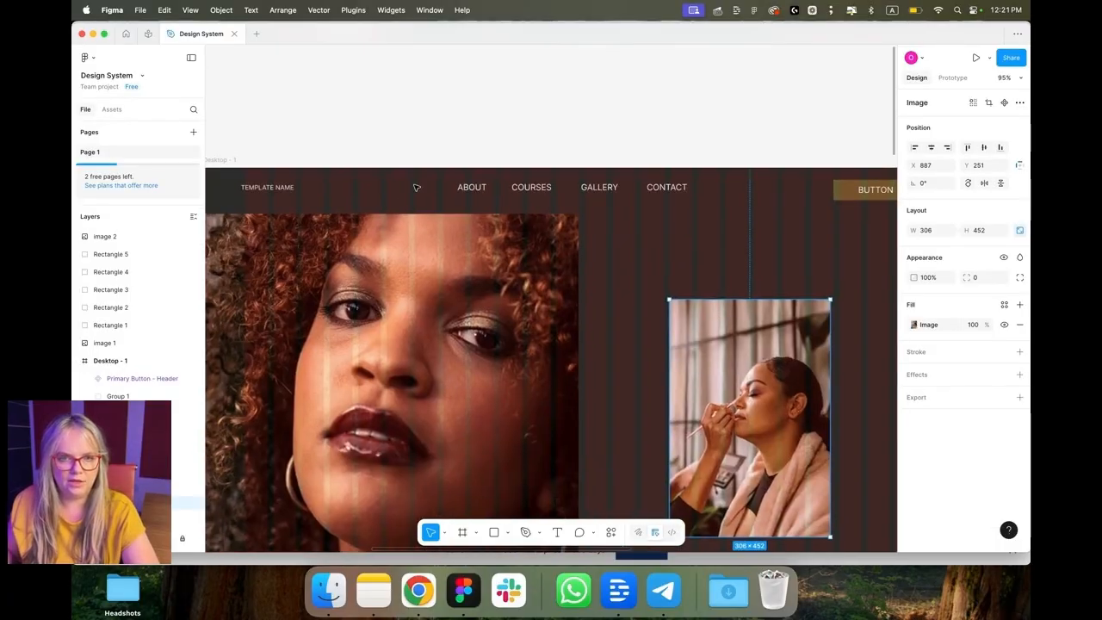
scroll(429, 189, "up", 5)
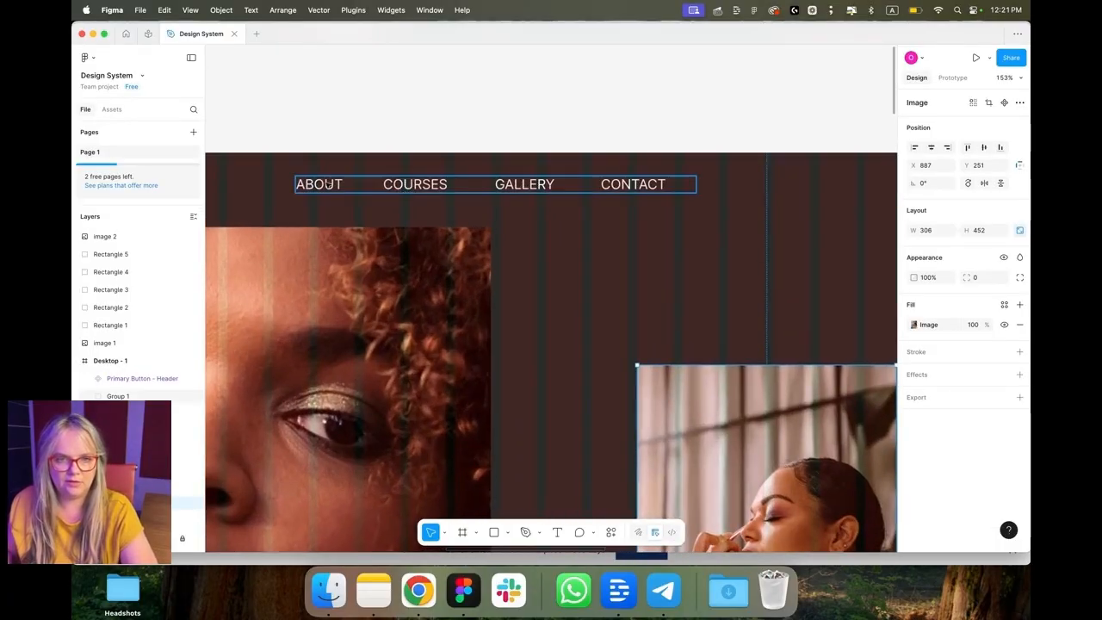
double_click(328, 184)
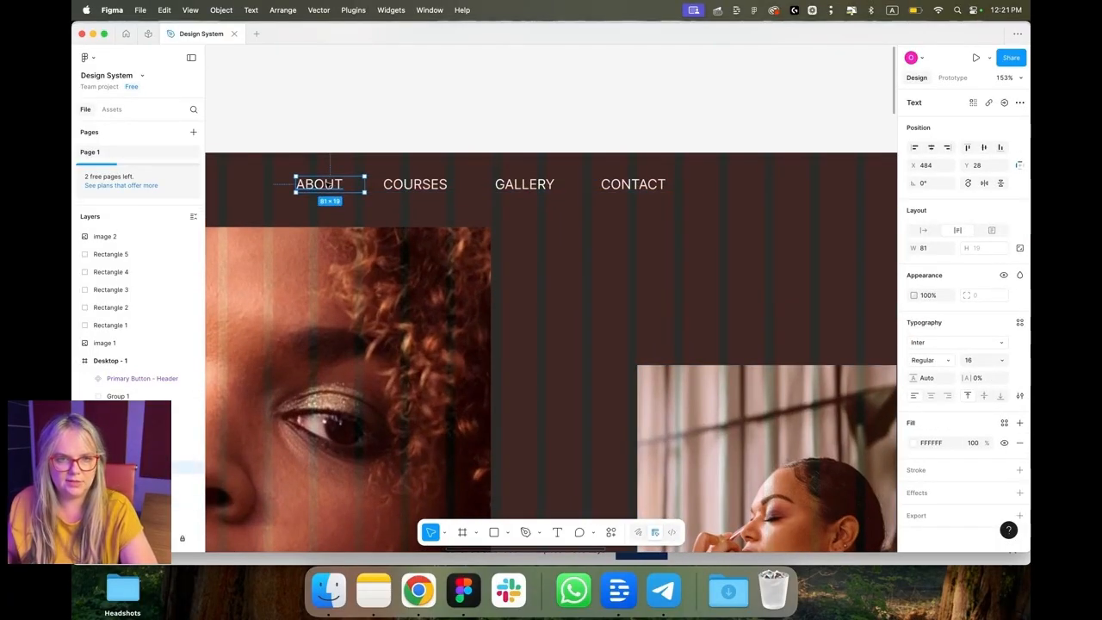
left_click(1019, 322)
left_click(874, 322)
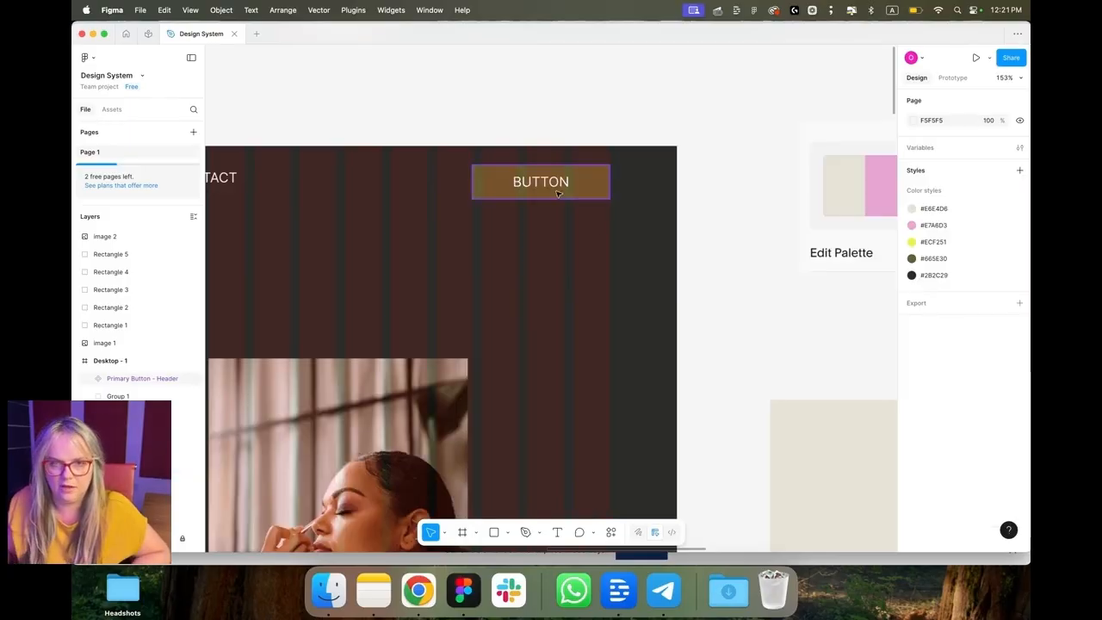
double_click(540, 181)
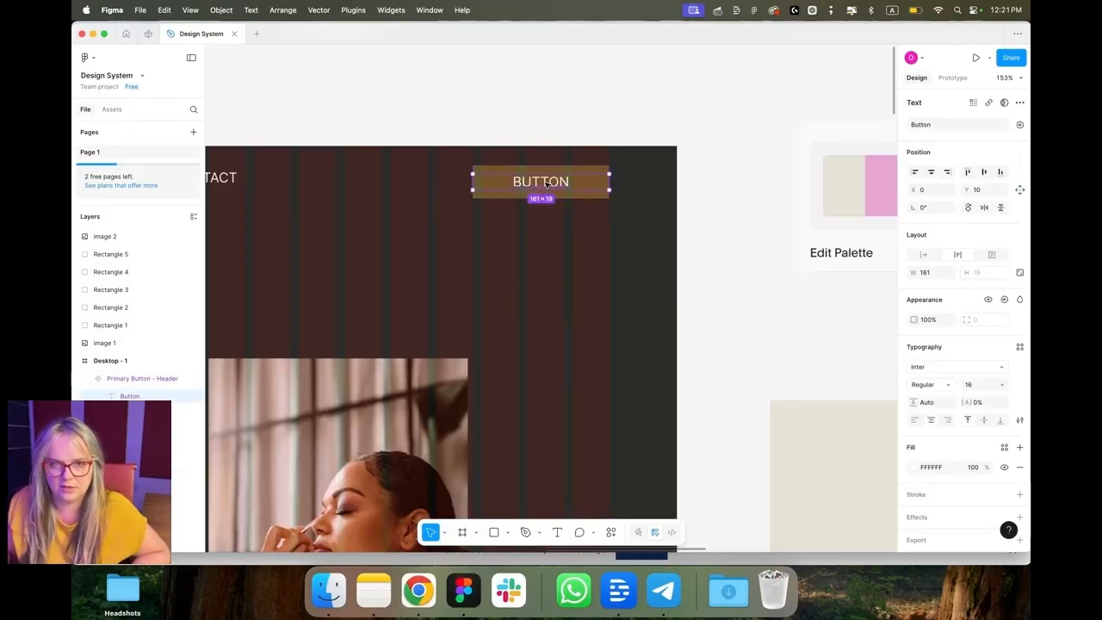
left_click(1020, 347)
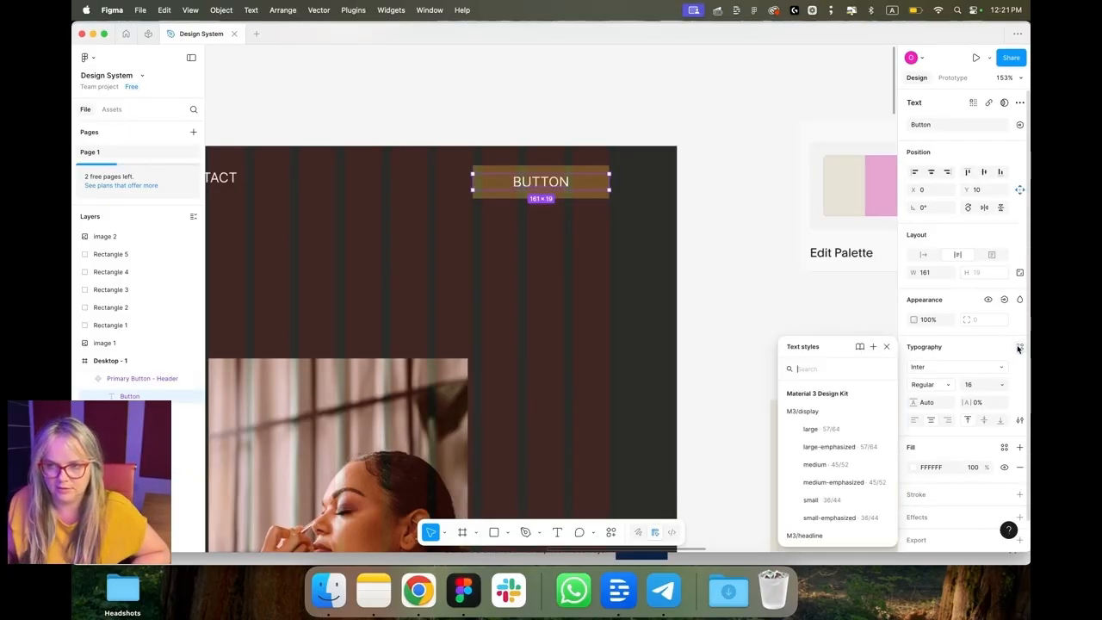
left_click(873, 347)
type("Button")
left_click(741, 259)
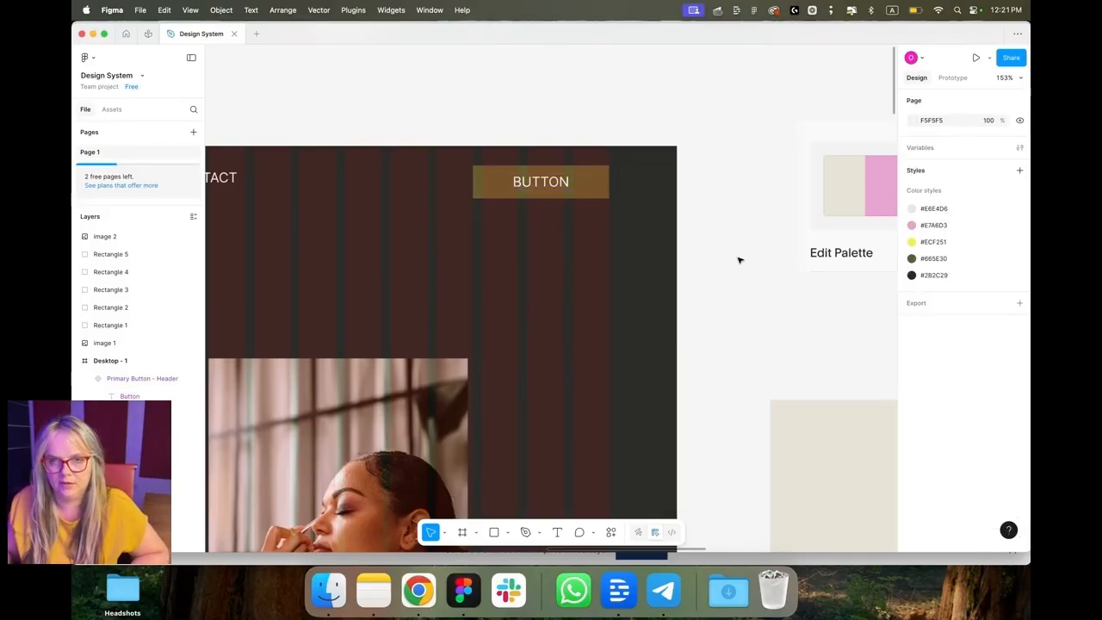
scroll(758, 284, "right", 2)
key("super+z")
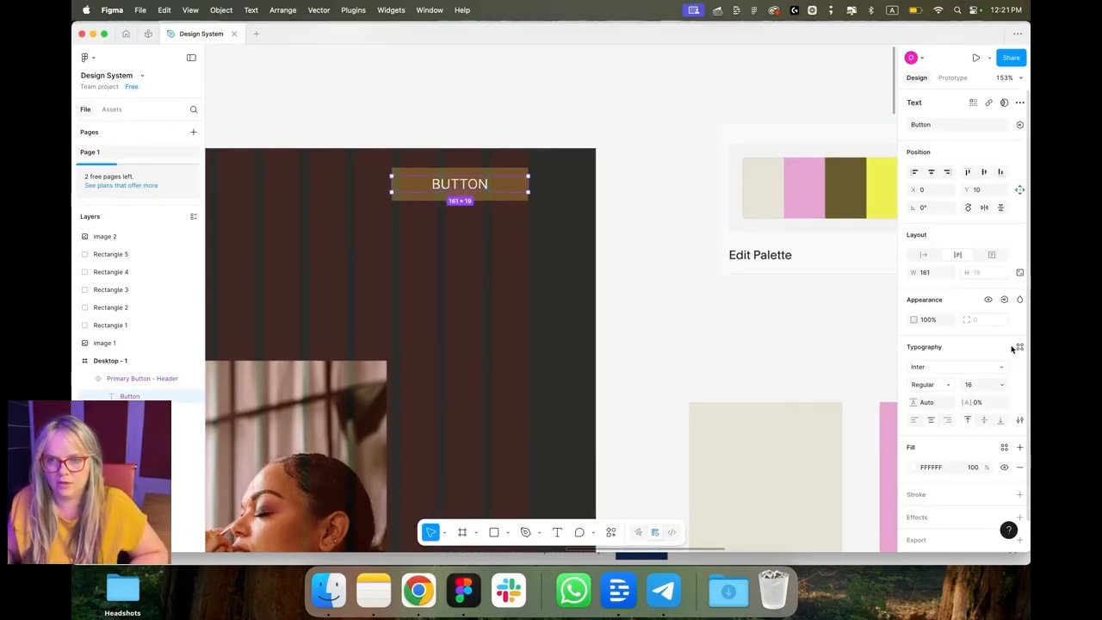
Step: Create a text style named Button from the button label's typography
left_click(1018, 348)
left_click(1019, 349)
left_click(1020, 348)
left_click(874, 346)
type("Button")
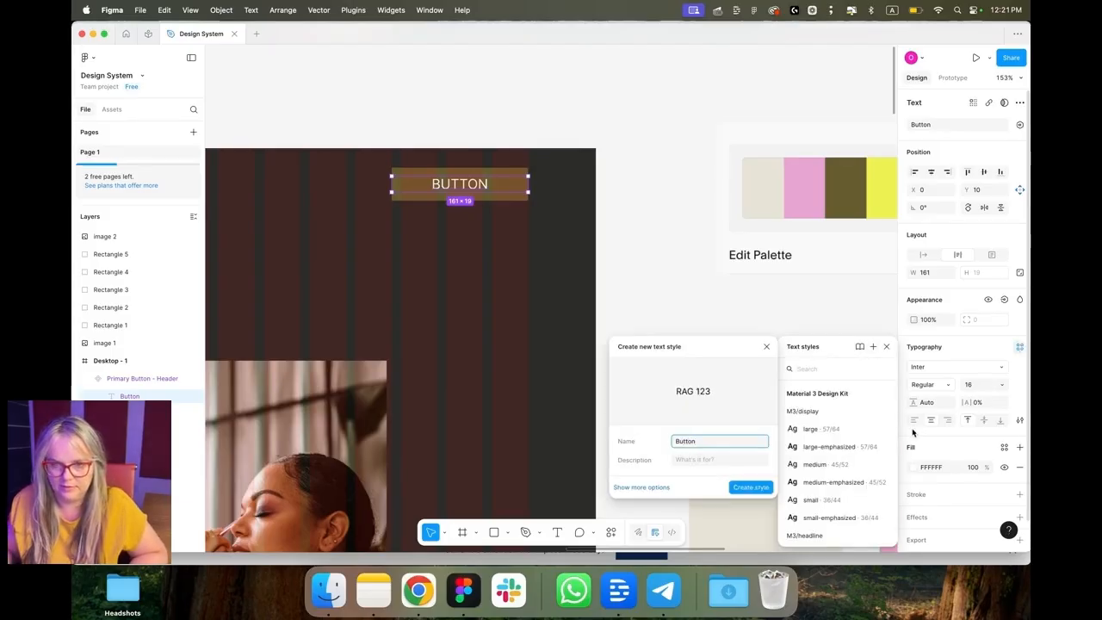
left_click(751, 488)
left_click(824, 359)
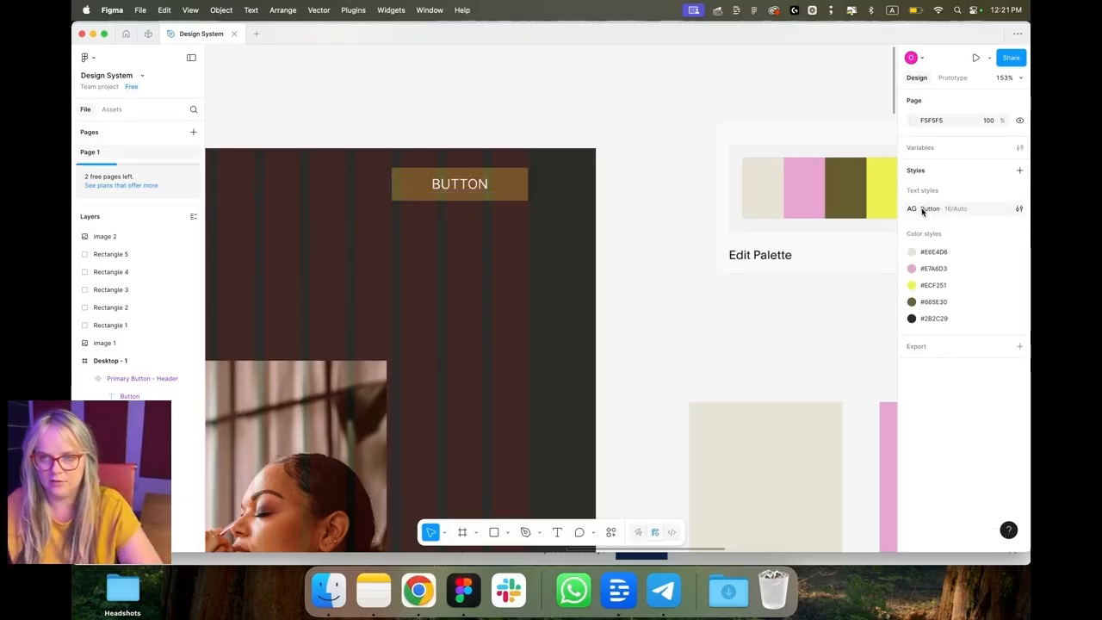
Step: Try to create a text style named Header Nav from the CONTACT navigation label
scroll(827, 238, "down", 5)
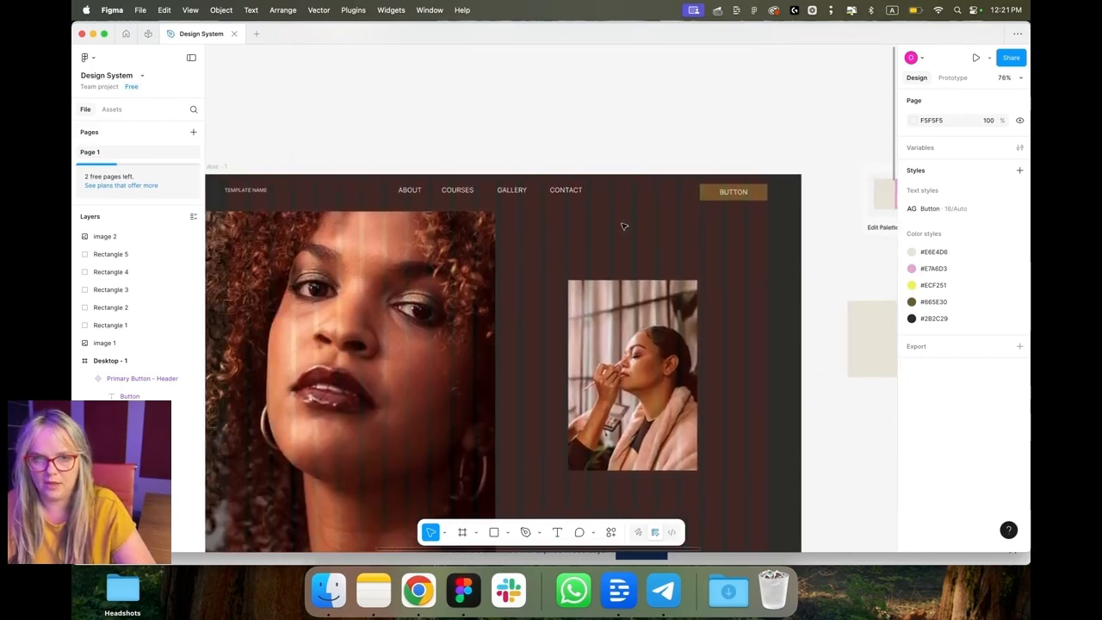
double_click(588, 193)
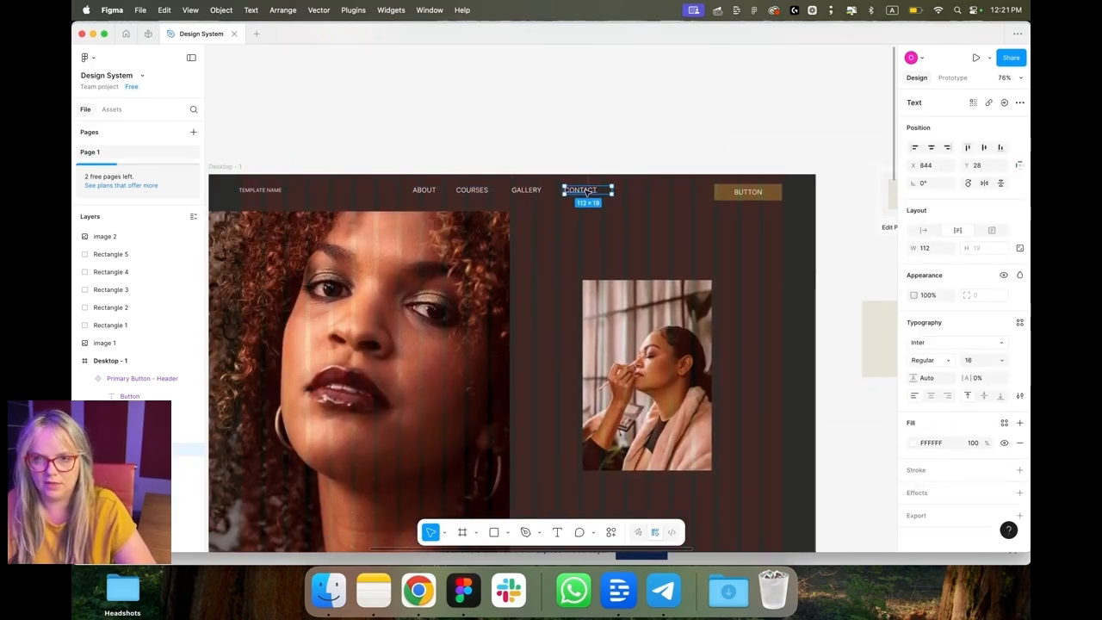
left_click(1021, 325)
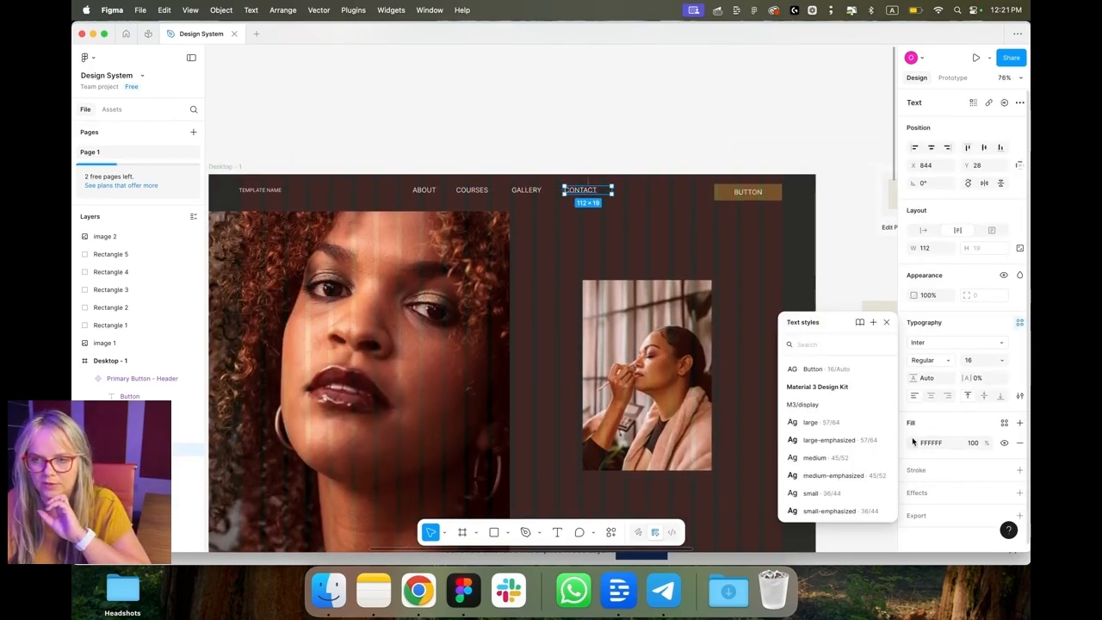
left_click(872, 322)
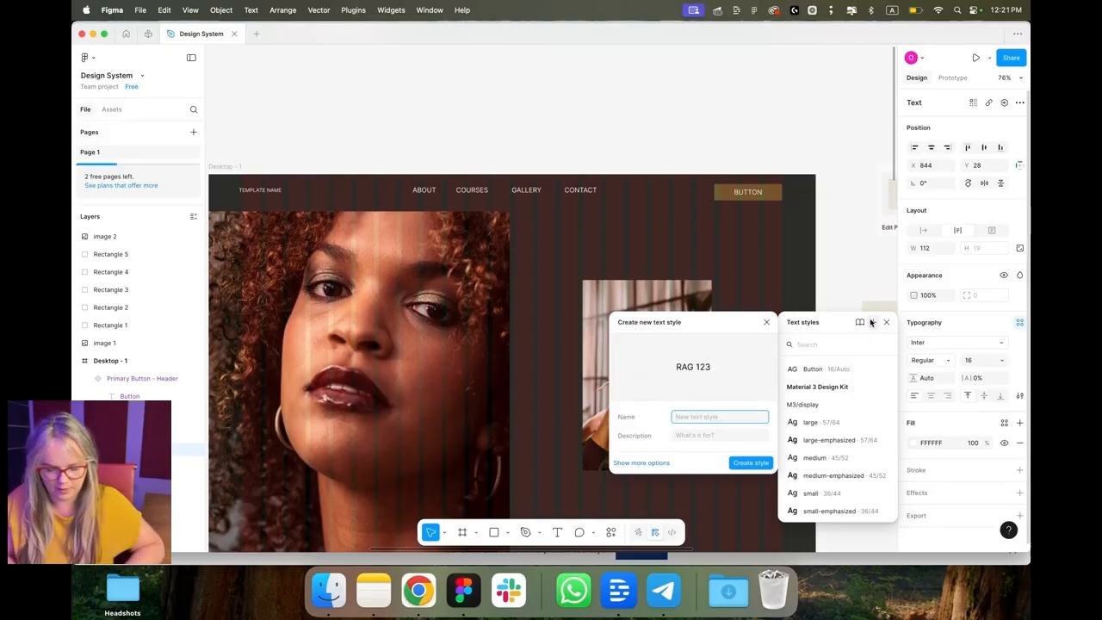
type("Header Nav")
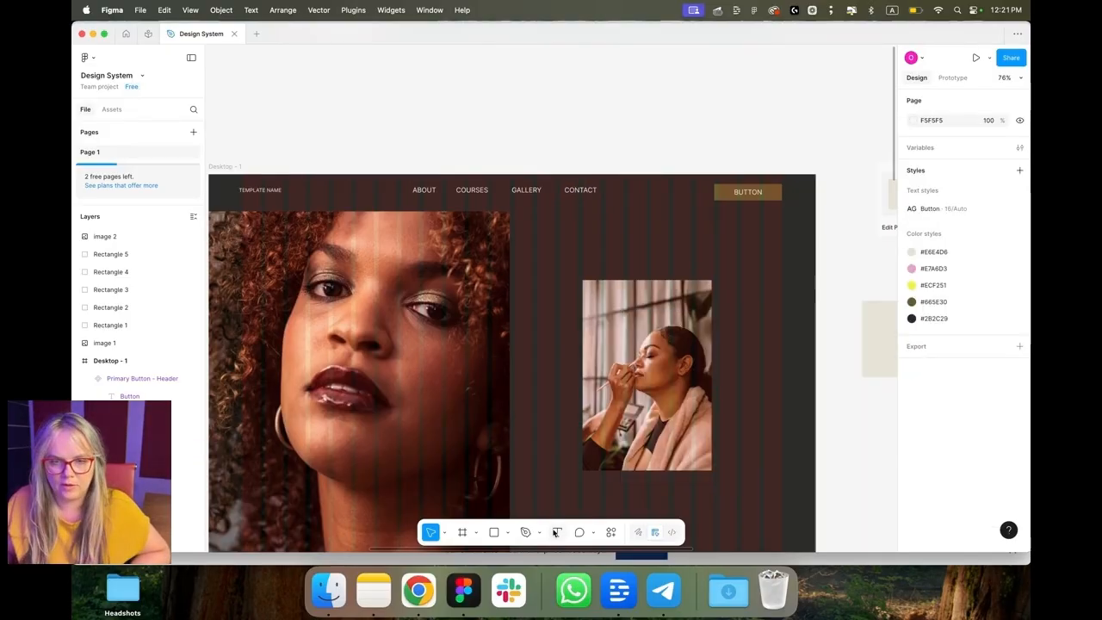
Step: Add a text box in the hero and paste the Make-up for humans heading into it
left_click(558, 533)
left_click(419, 372)
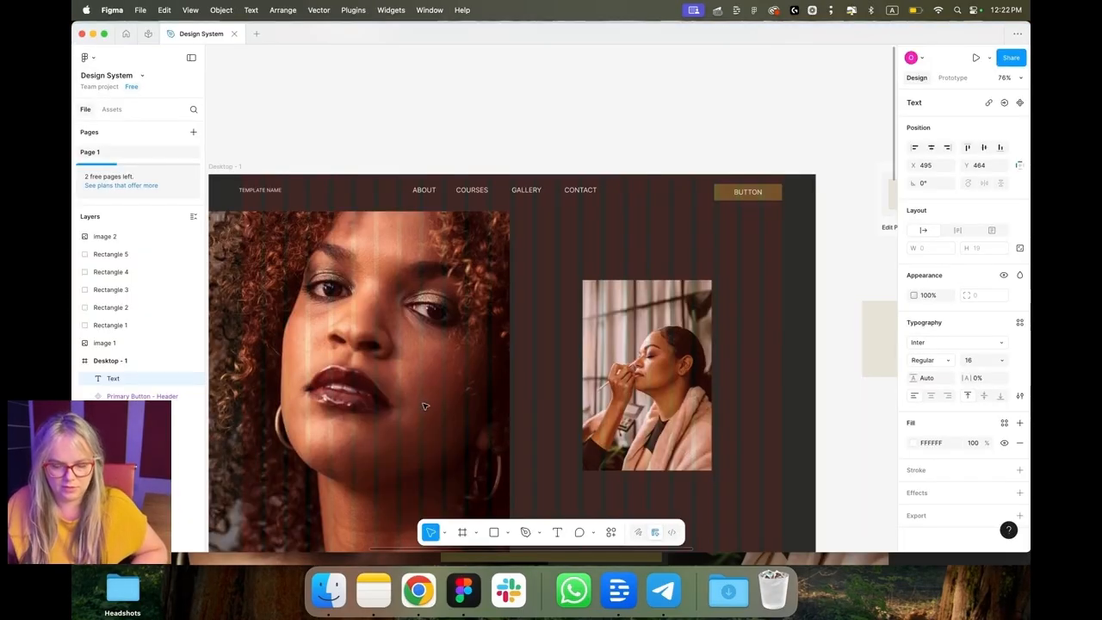
type("Make up for humans")
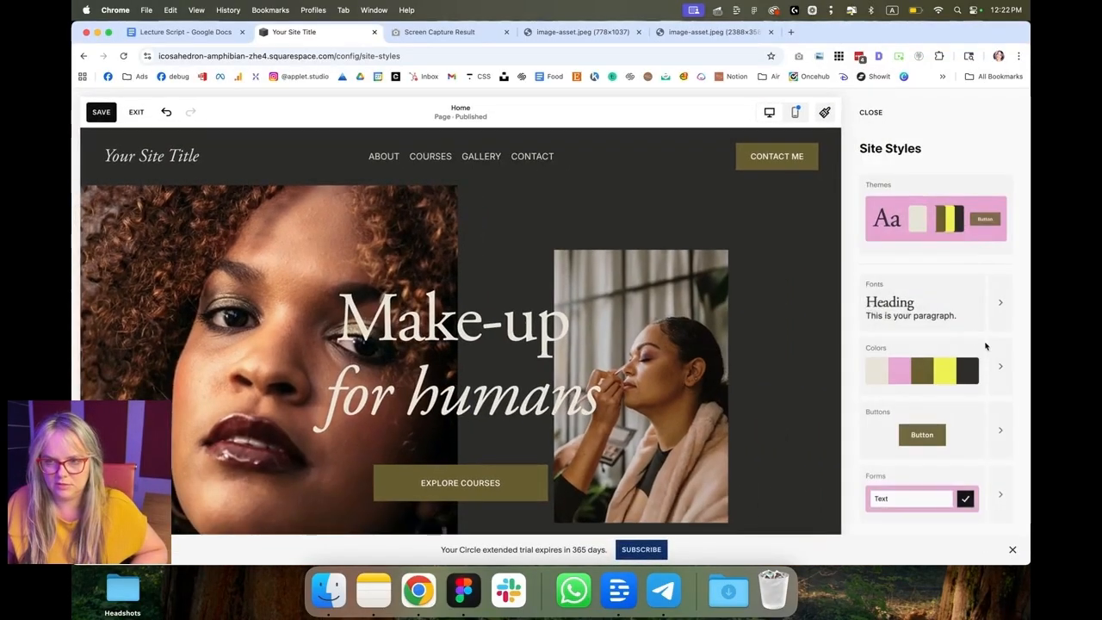
Step: Look up the template's heading font and set the hero heading's font to Cormorant Garamond
left_click(982, 331)
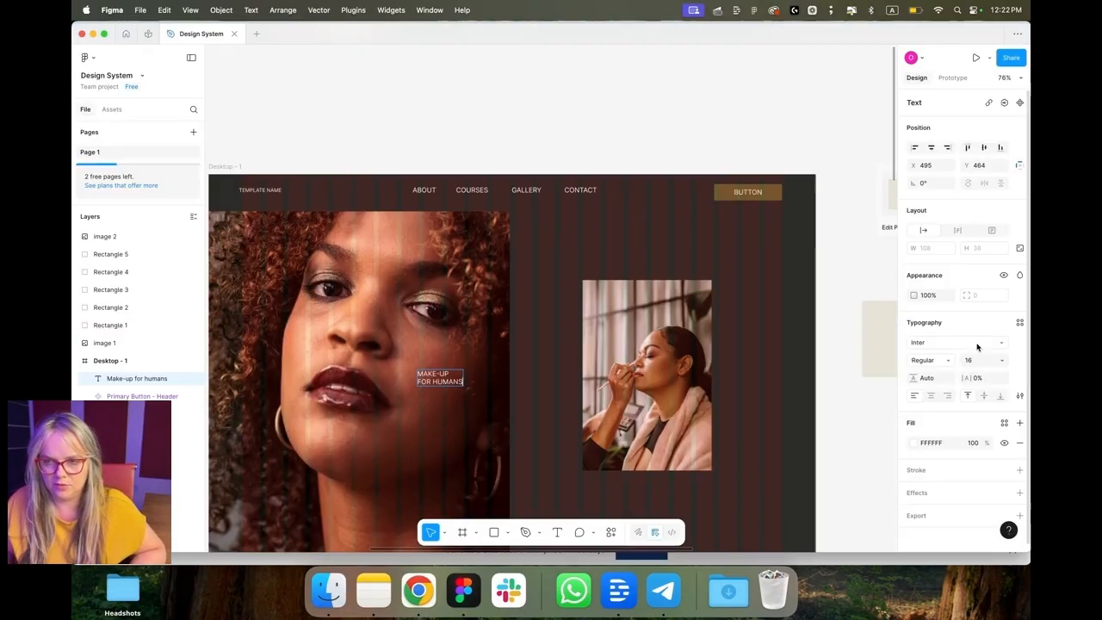
left_click(974, 342)
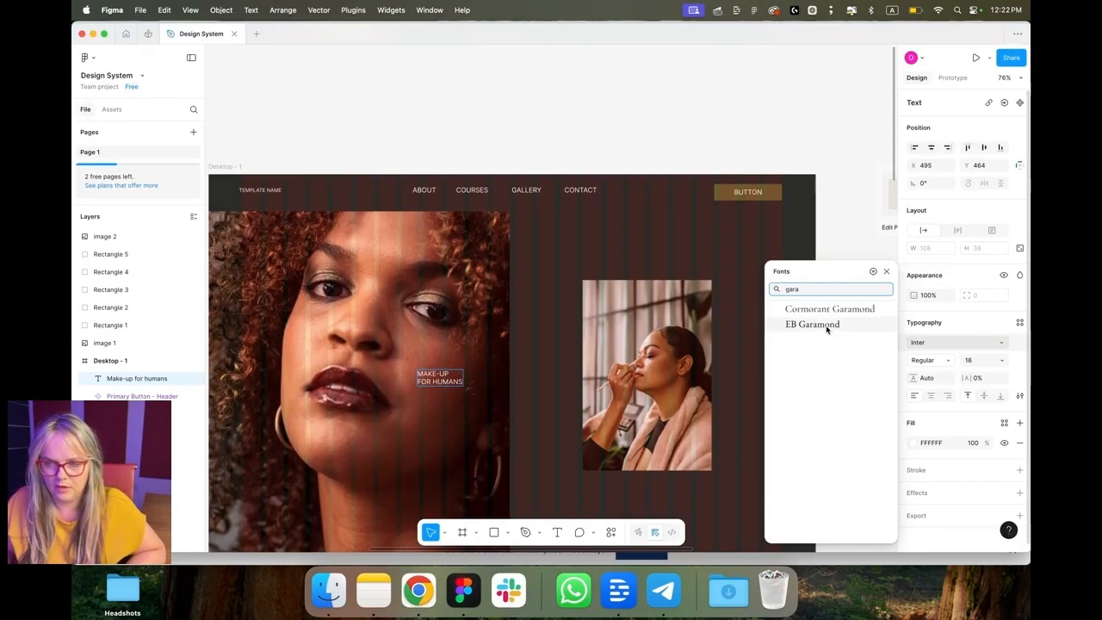
left_click(827, 325)
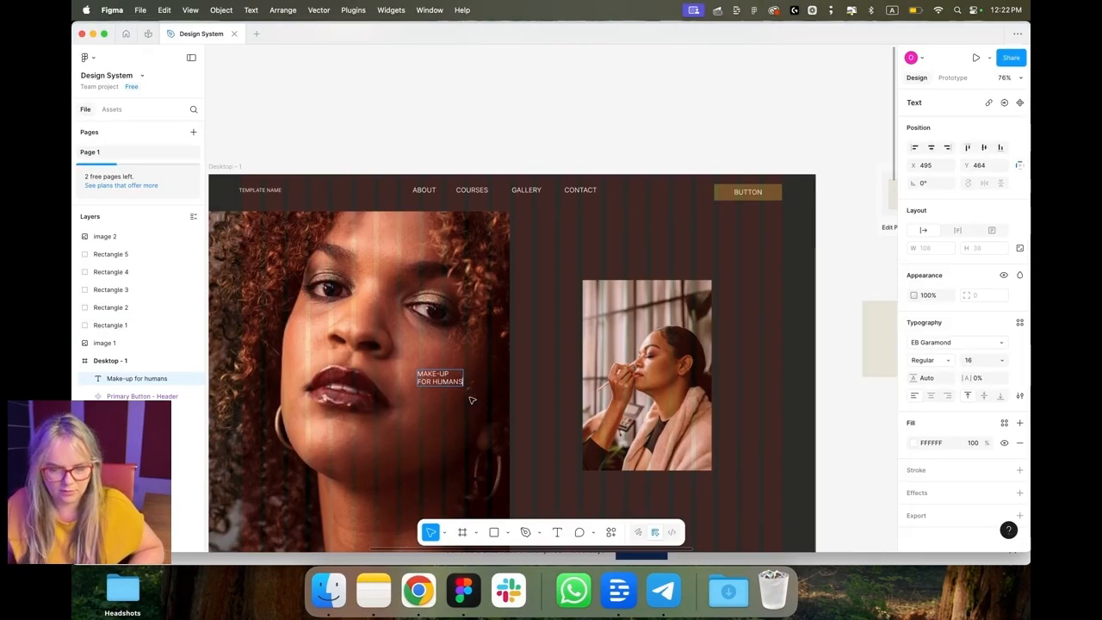
key("super+a")
left_click(944, 346)
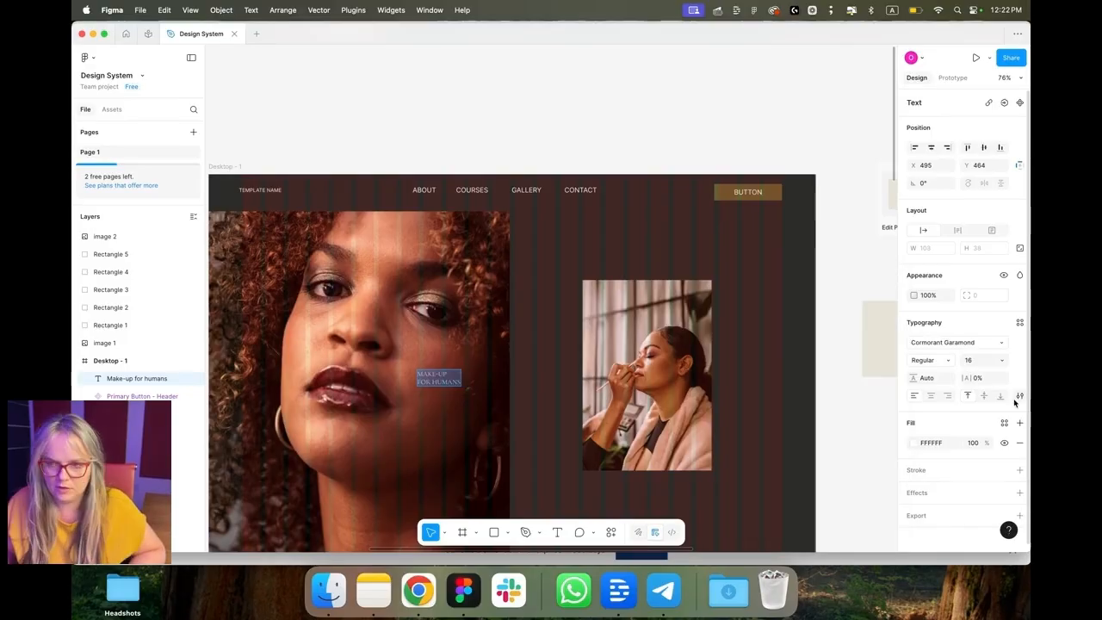
Step: Reset the hero heading's letter case to original and set its font size to 116
left_click(1020, 396)
left_click(815, 410)
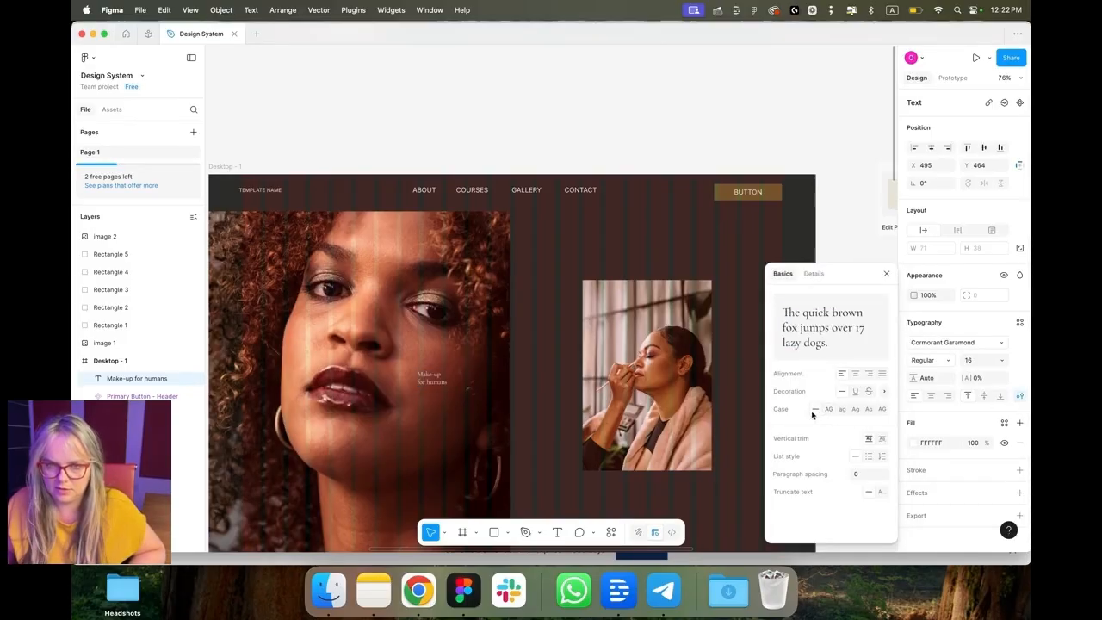
left_click(968, 360)
type("116")
Step: Set the hero heading's line height to 110 and its weight to SemiBold, comparing with the template
left_click(934, 381)
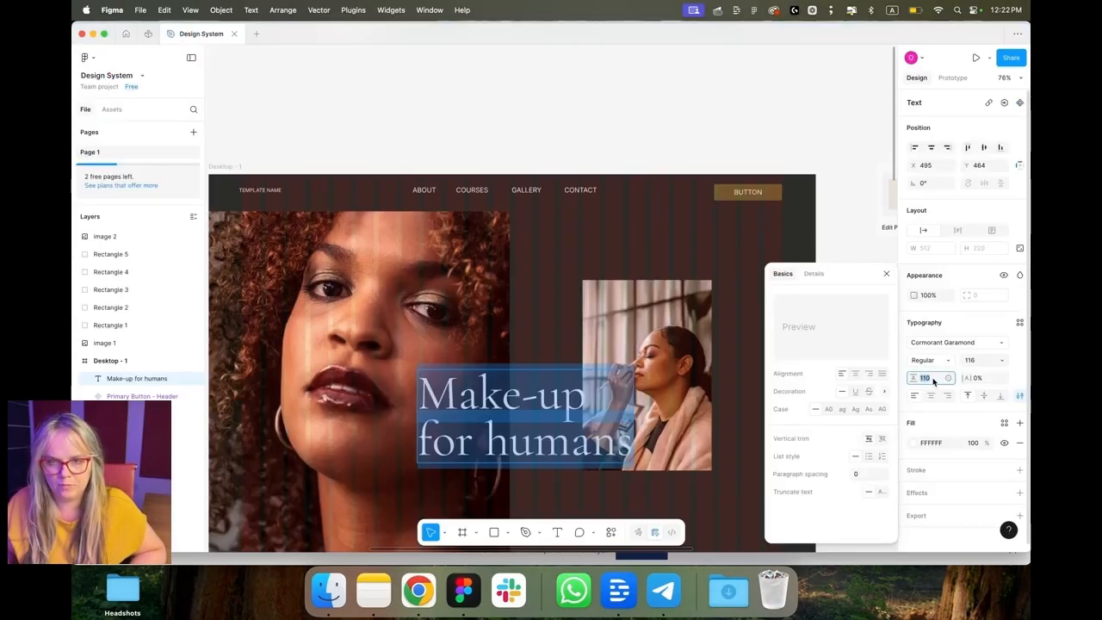
left_click(948, 362)
left_click(943, 374)
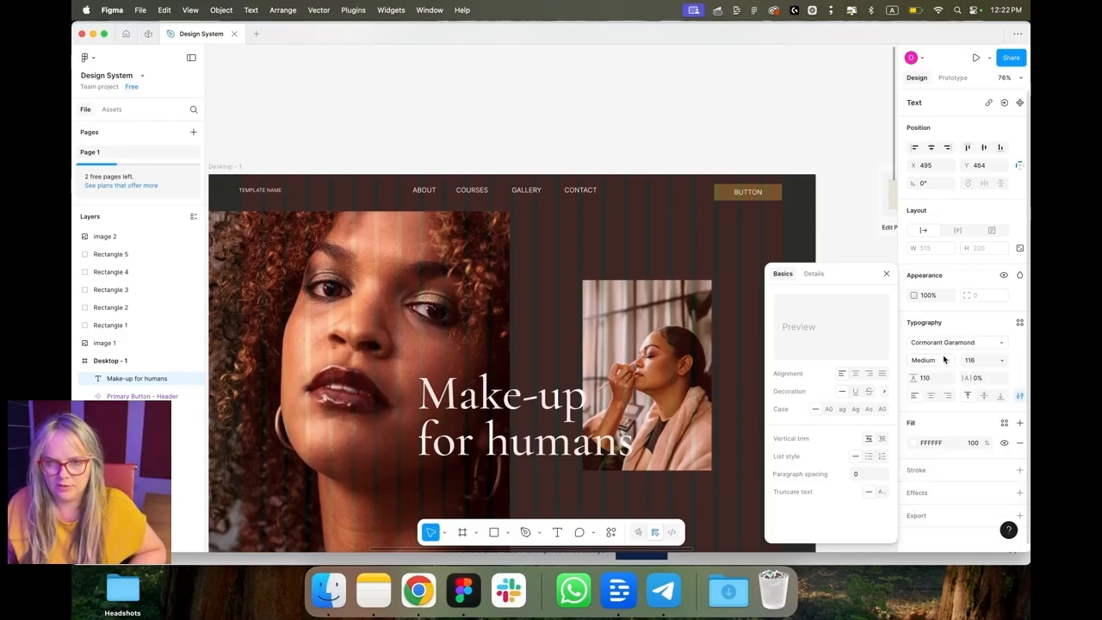
key("super+Tab")
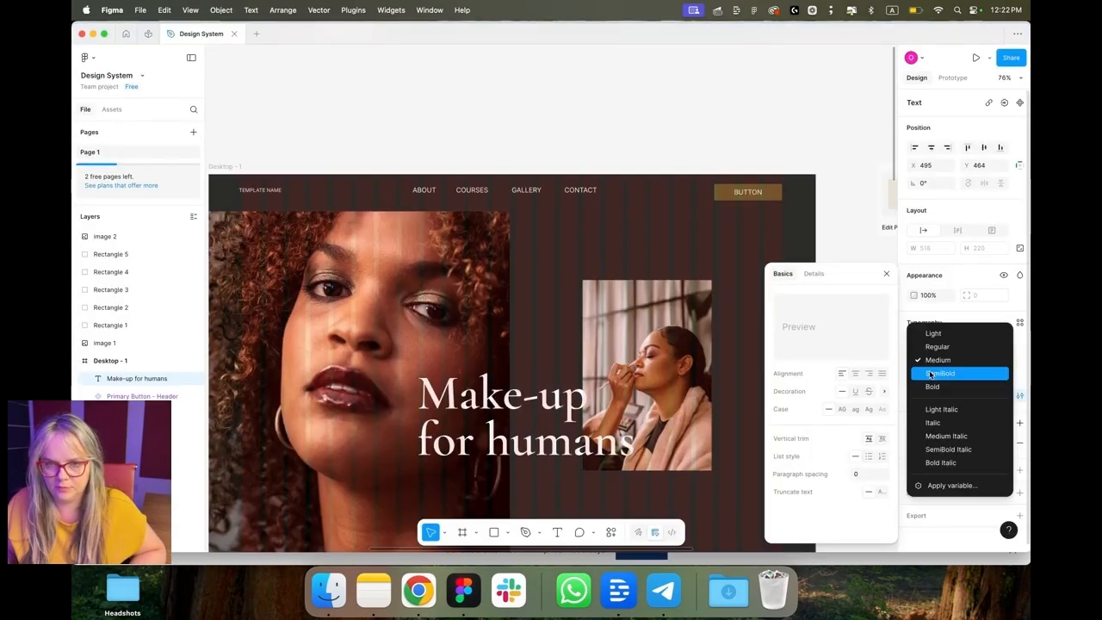
left_click(930, 375)
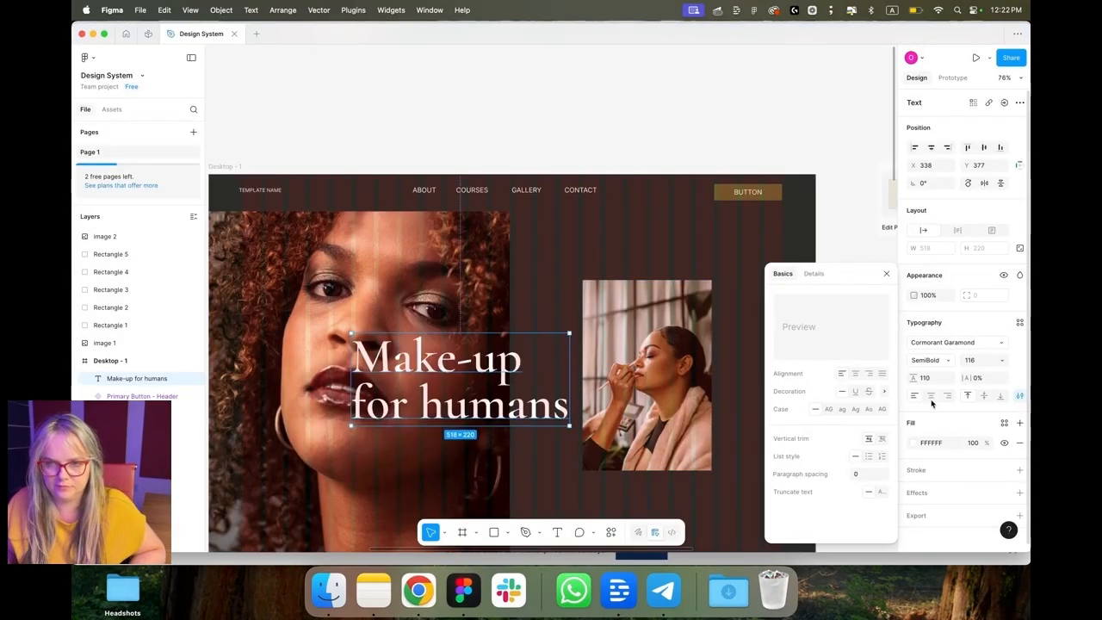
left_click(931, 398)
key("super+Tab")
key("super+Tab")
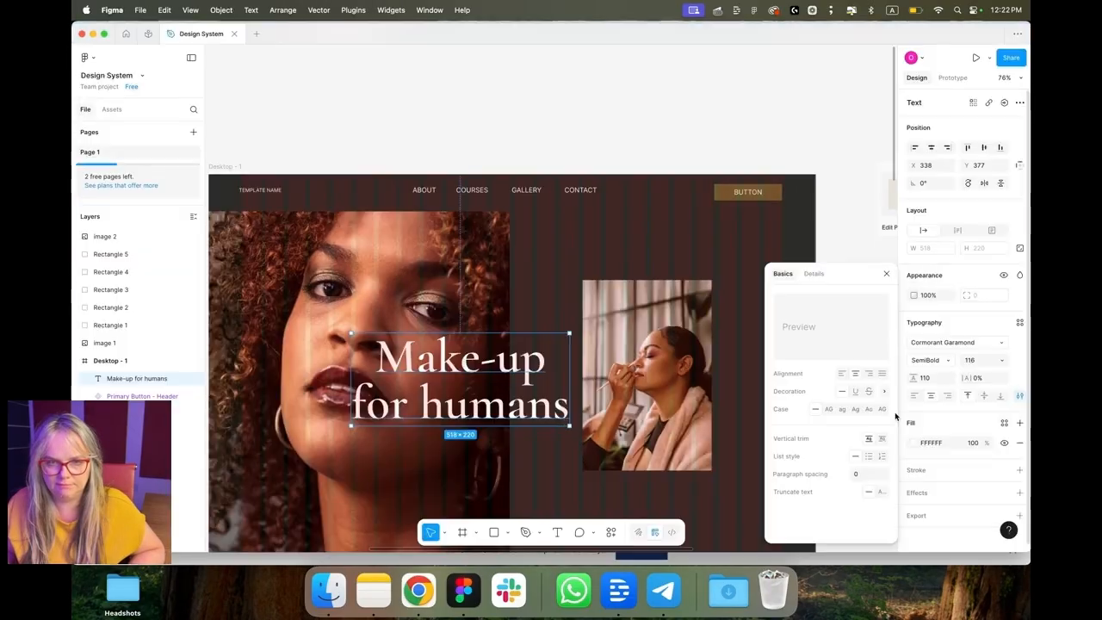
Step: Scale the hero heading up to about 709 × 302 px
key("k")
left_click_drag(570, 426, 603, 414)
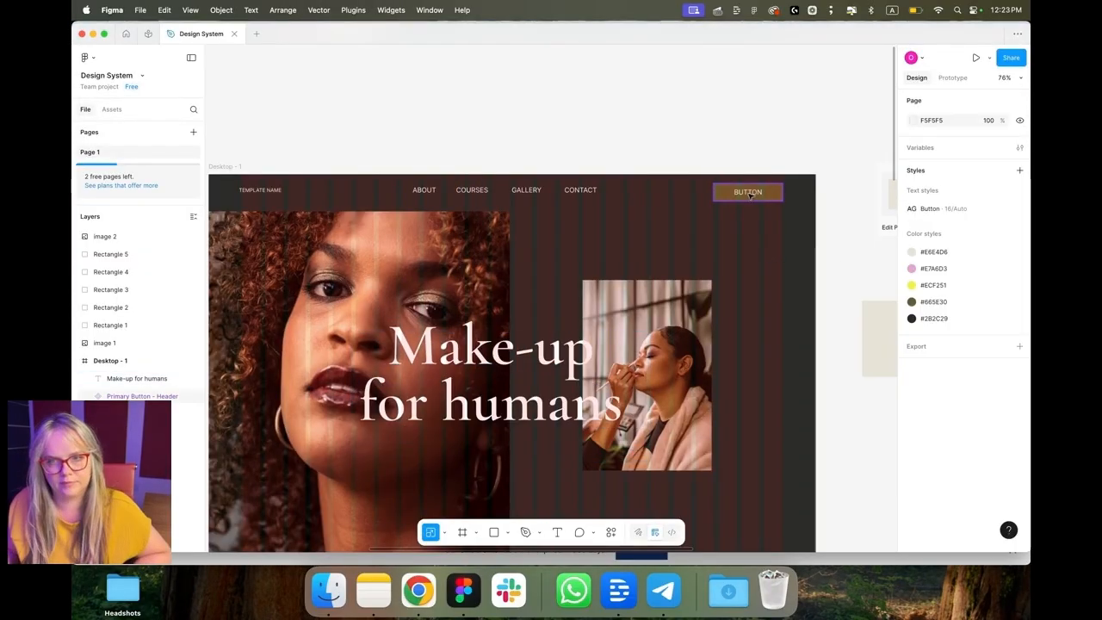
Step: Duplicate the header button instance and place the copy below the hero heading
left_click(751, 197)
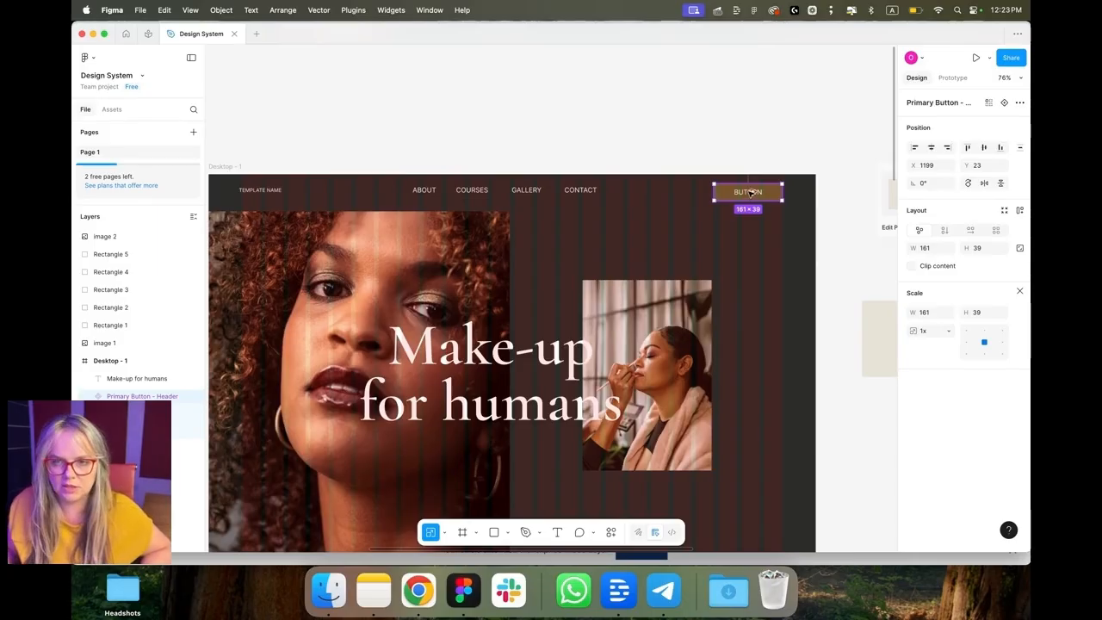
left_click_drag(750, 193, 512, 464)
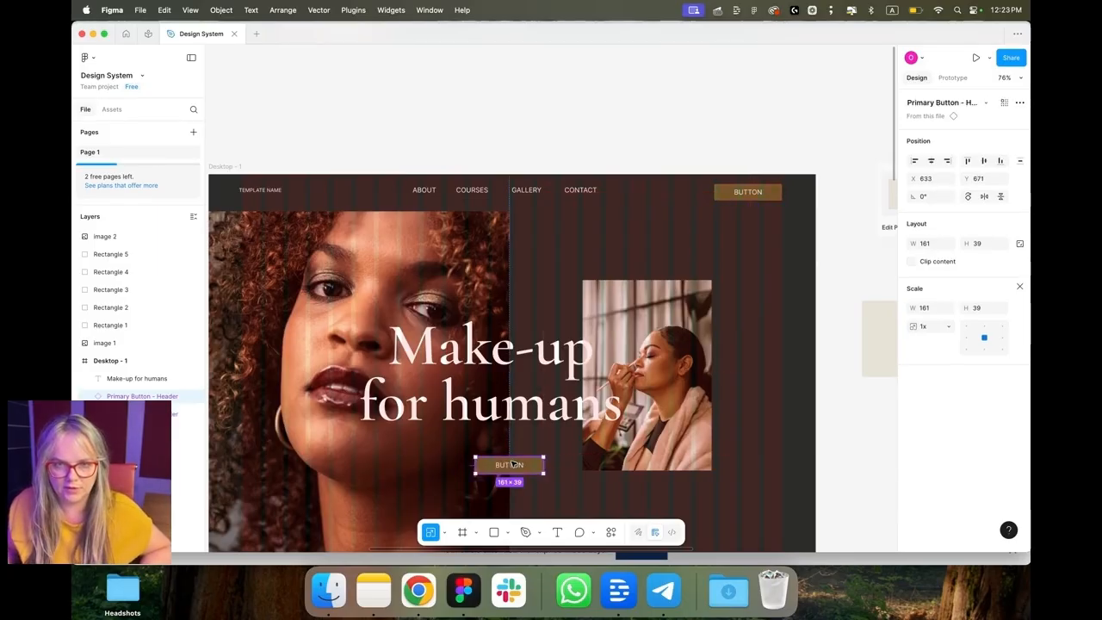
Step: Set the Template Name text's font to EB Garamond
left_click(550, 147)
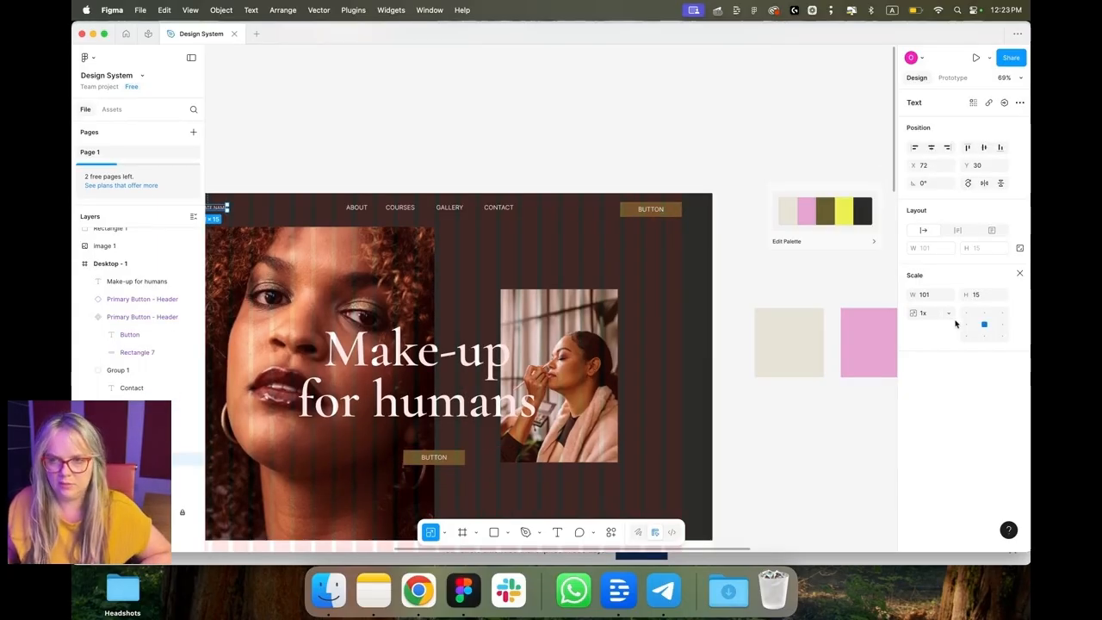
key("v")
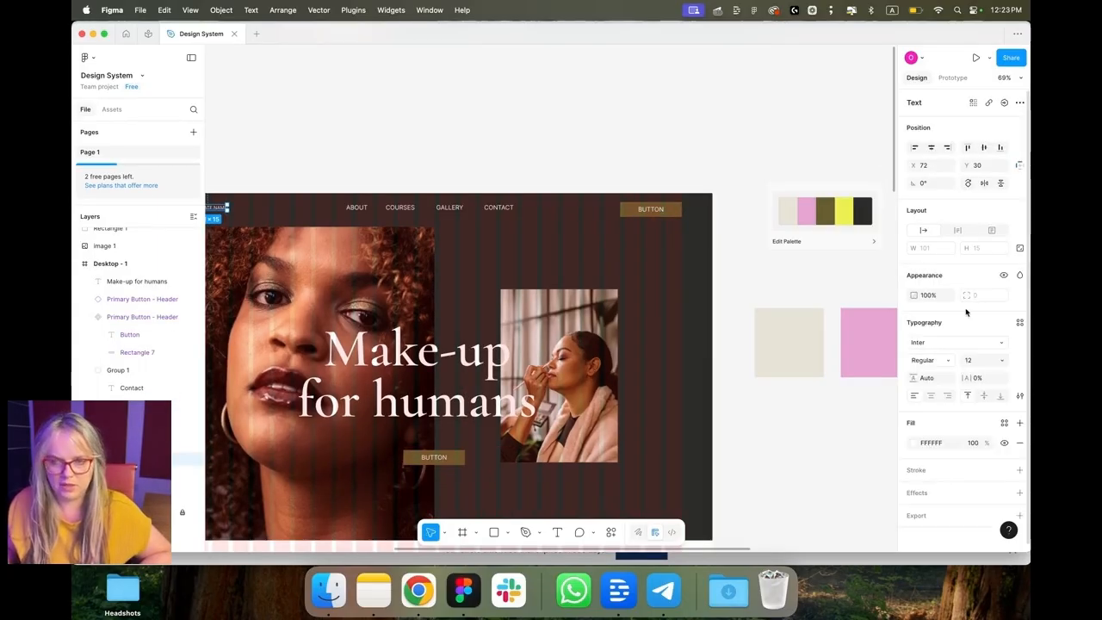
left_click(945, 343)
type("gara")
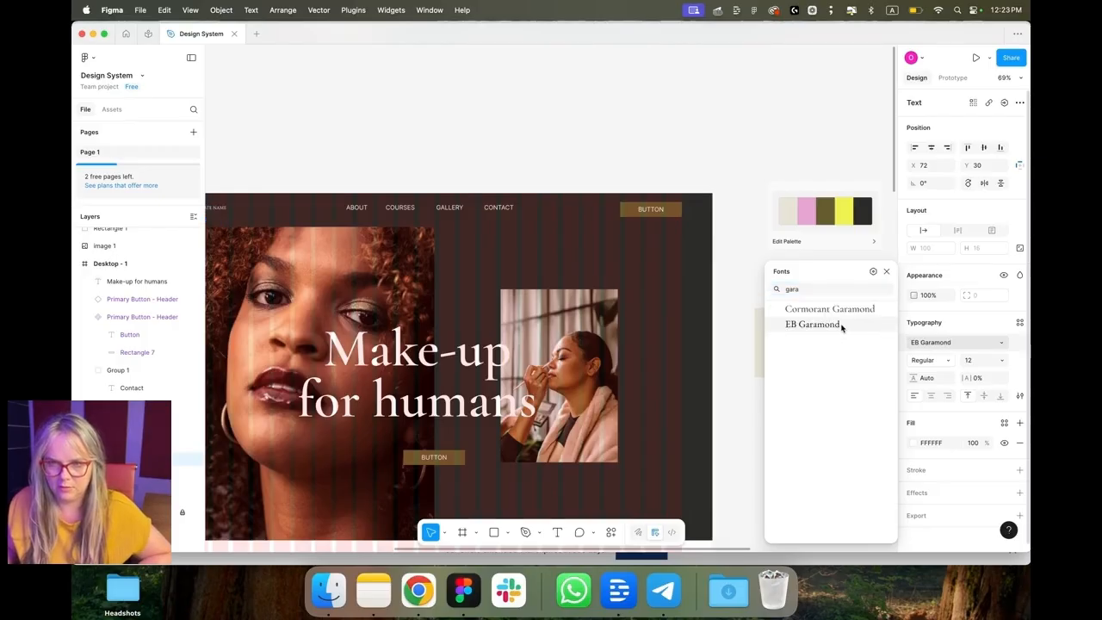
left_click(844, 322)
scroll(276, 180, "left", 5)
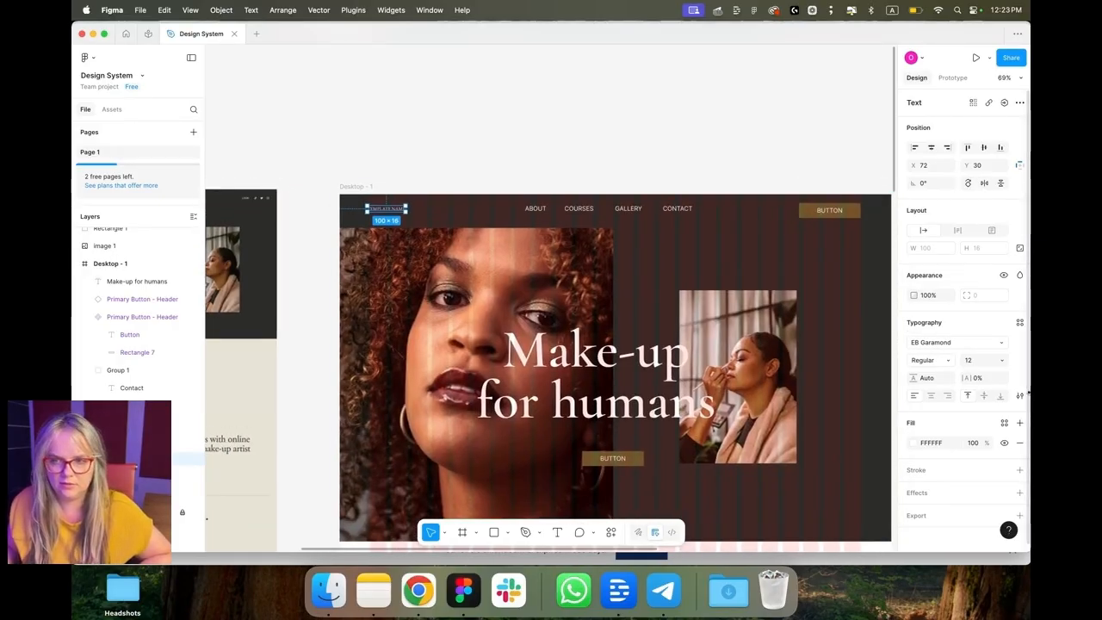
Step: Detach the hero button copy from its main component
left_click(1020, 396)
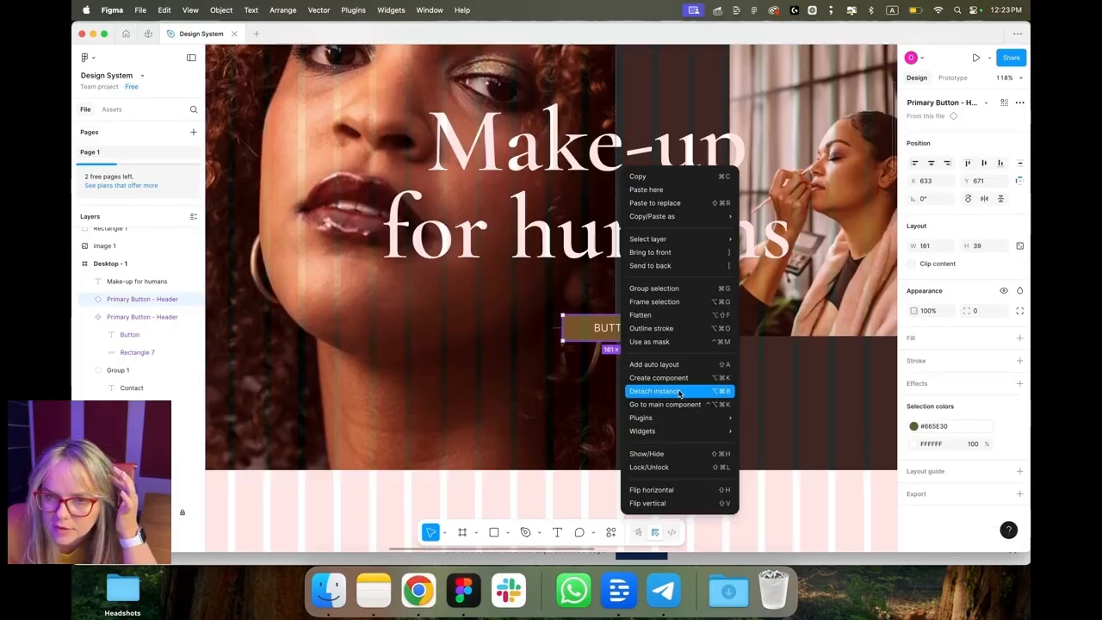
left_click(677, 457)
scroll(641, 350, "down", 5)
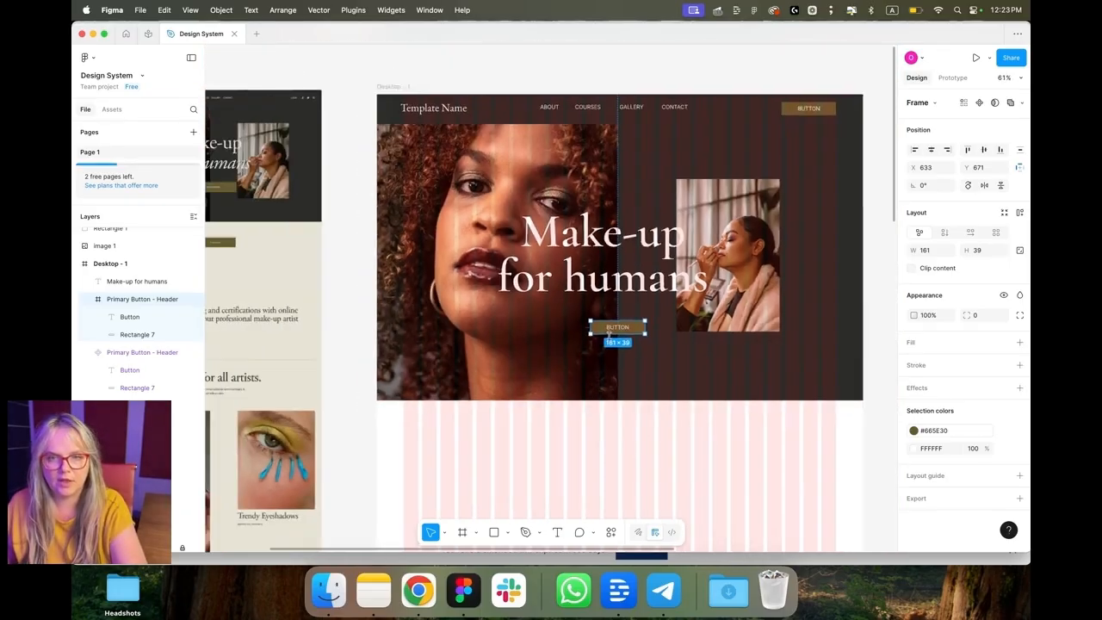
Step: Change the hero button copy's label to EXPLORE COURSES
scroll(261, 211, "up", 5)
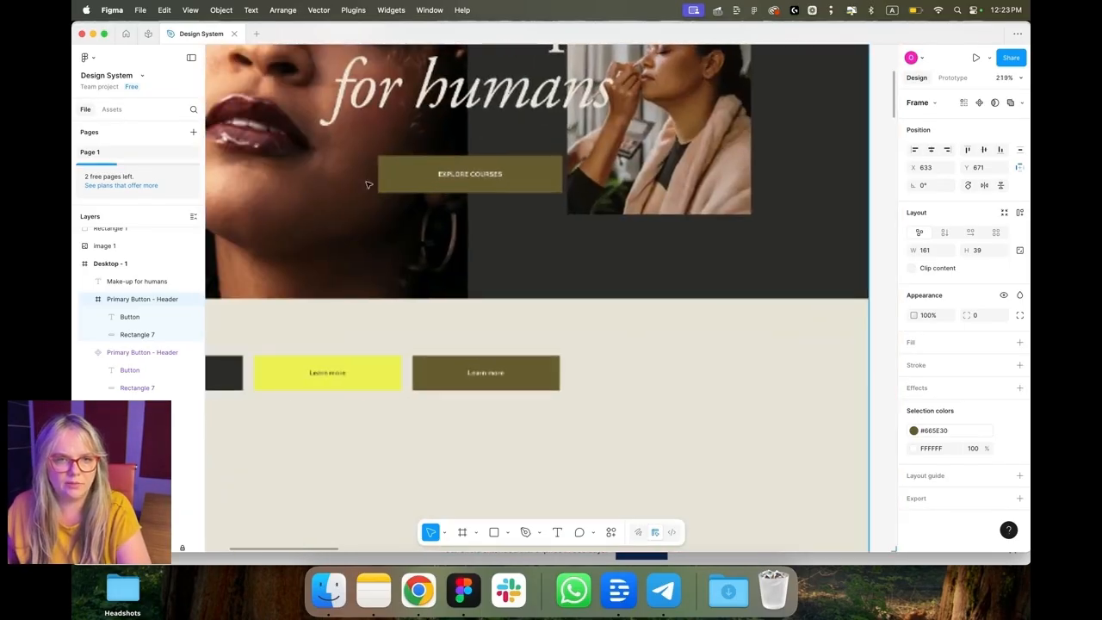
scroll(576, 187, "down", 5)
scroll(561, 187, "right", 4)
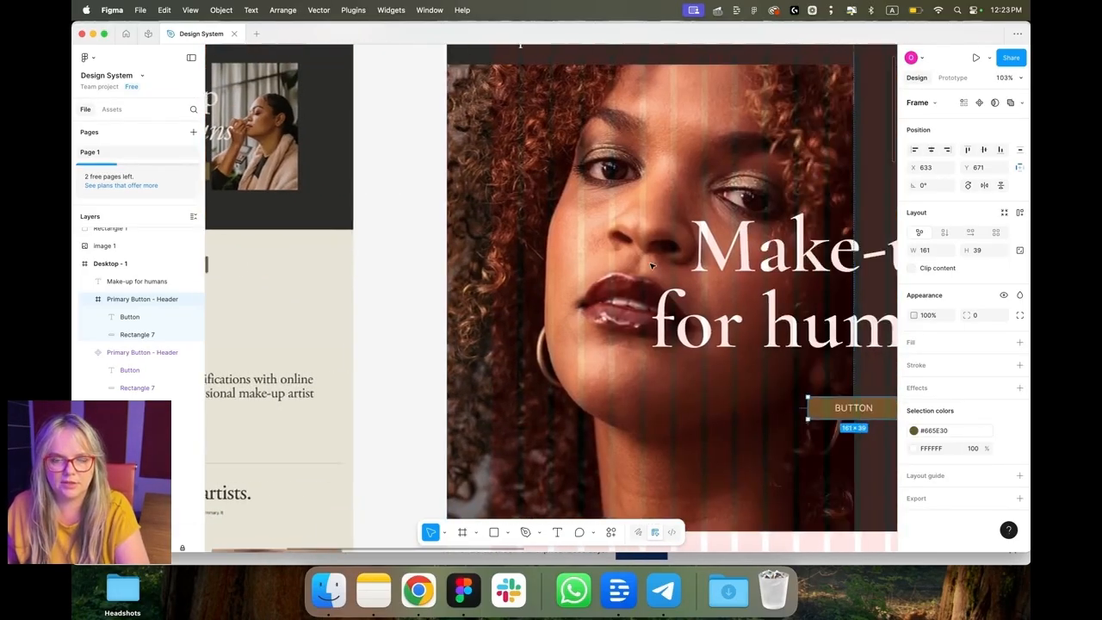
scroll(665, 357, "up", 2)
double_click(727, 357)
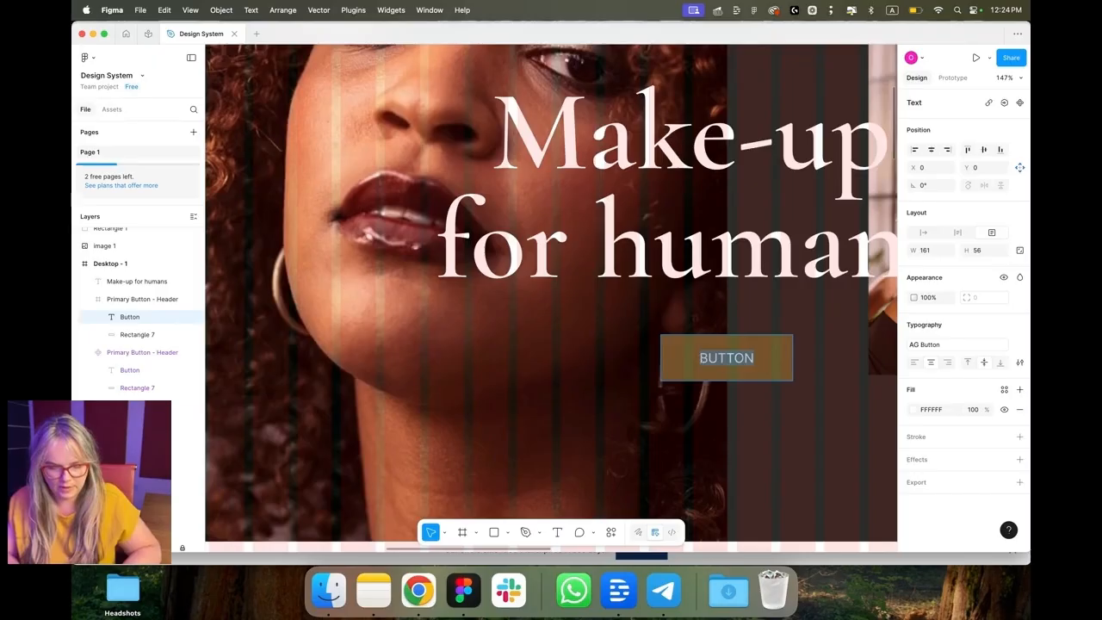
type("EXPLORE COU")
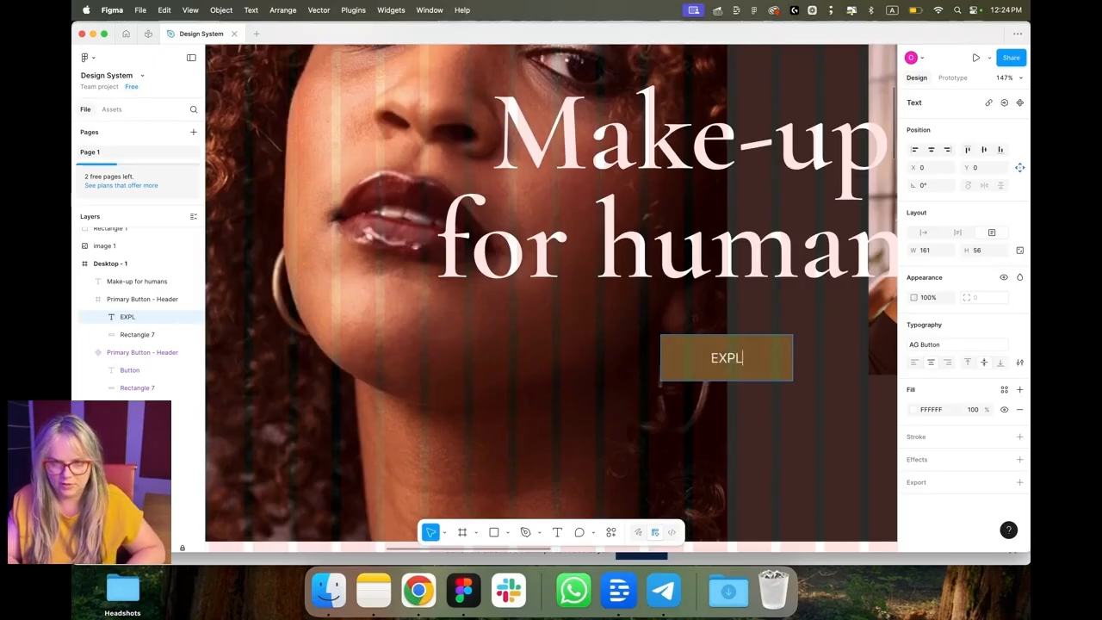
type("RSES")
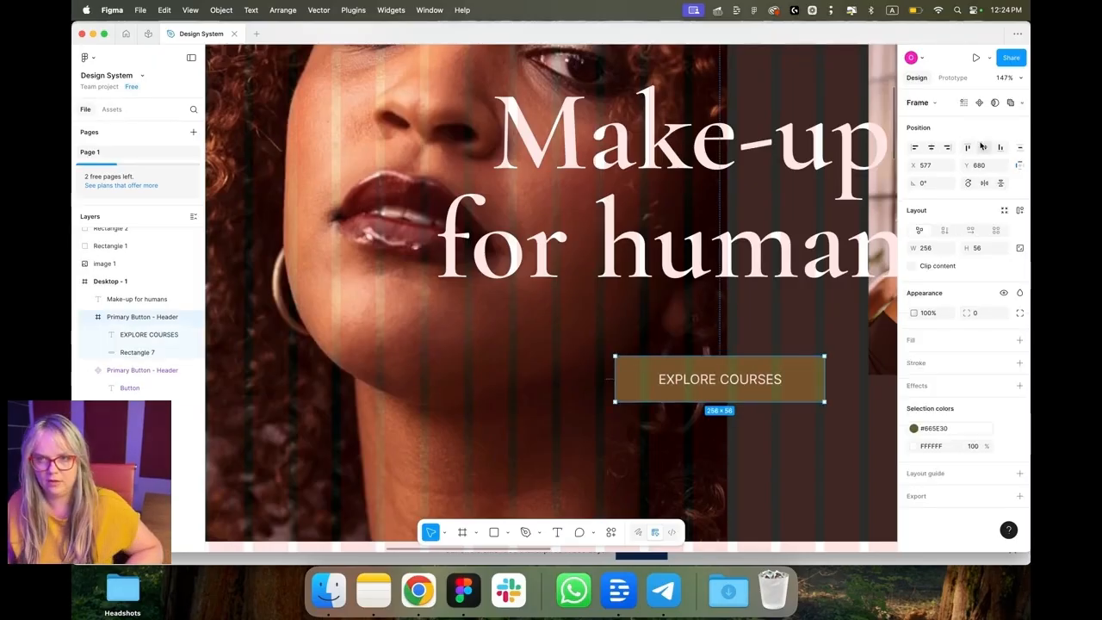
Step: Center the EXPLORE COURSES button horizontally within the hero frame
left_click(932, 149)
scroll(883, 221, "up", 4)
scroll(883, 221, "down", 5)
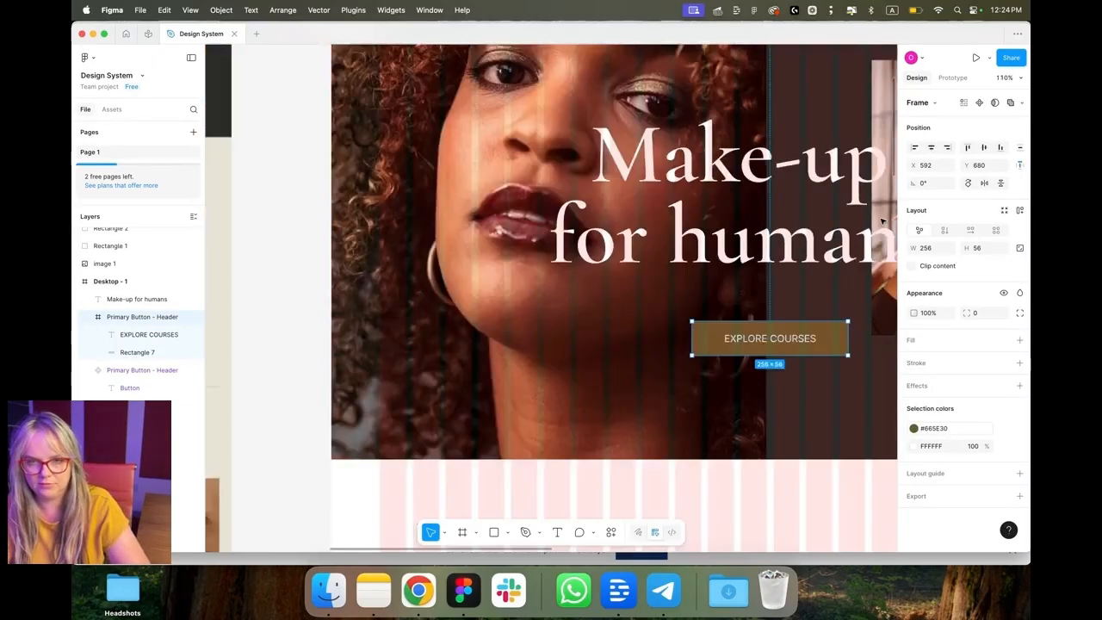
scroll(883, 222, "right", 2)
left_click(754, 228)
left_click(749, 278)
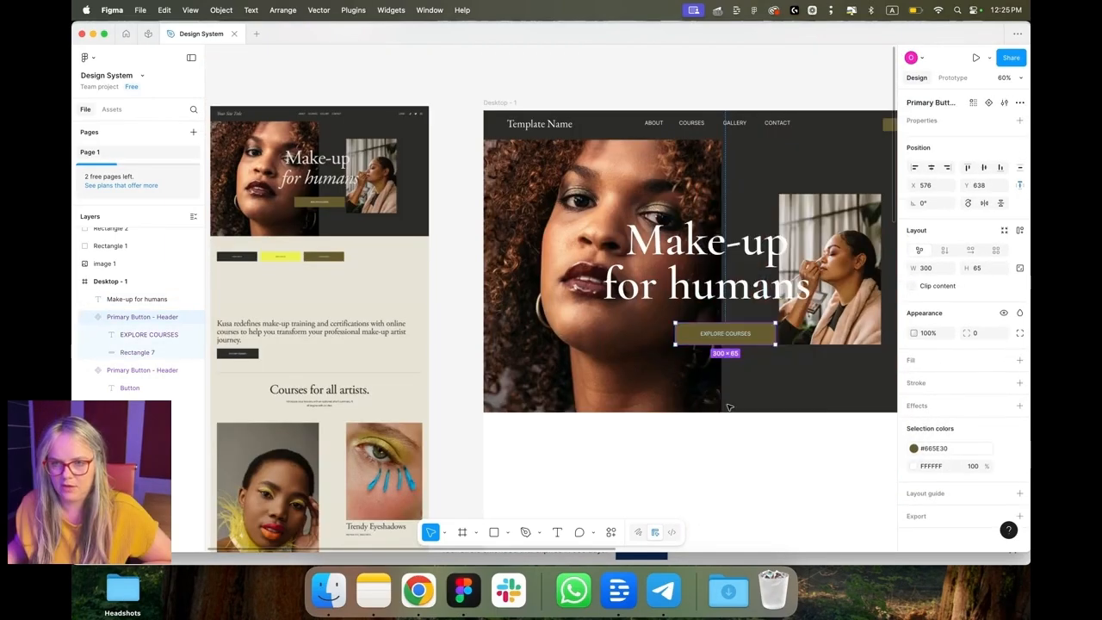
Step: Rename the hero button layer to Primary Button
double_click(146, 317)
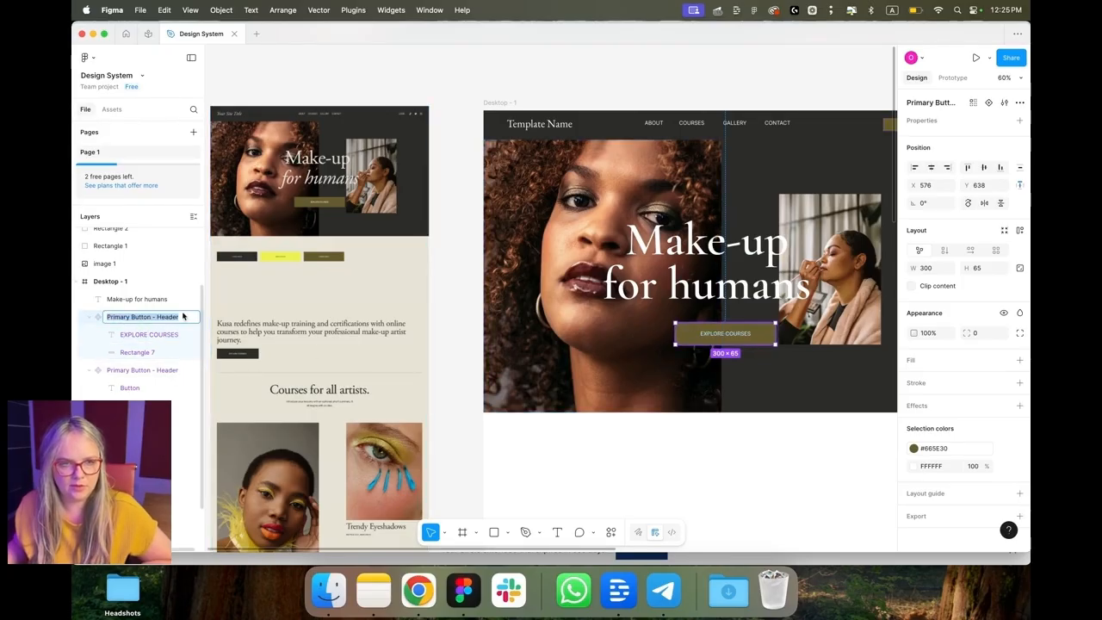
left_click(188, 320)
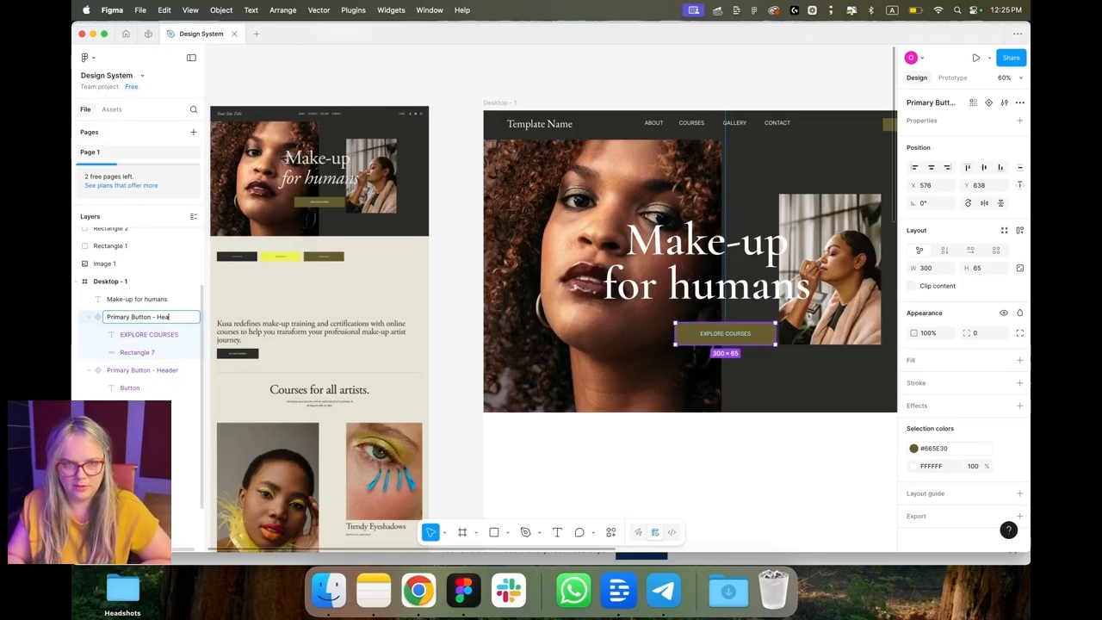
key("BackSpace")
key("BackSpace")
key("BackSpace")
key("BackSpace")
left_click(538, 462)
Step: Shorten the Desktop - 1 frame's height to end at the hero, about 907 px
scroll(470, 429, "right", 3)
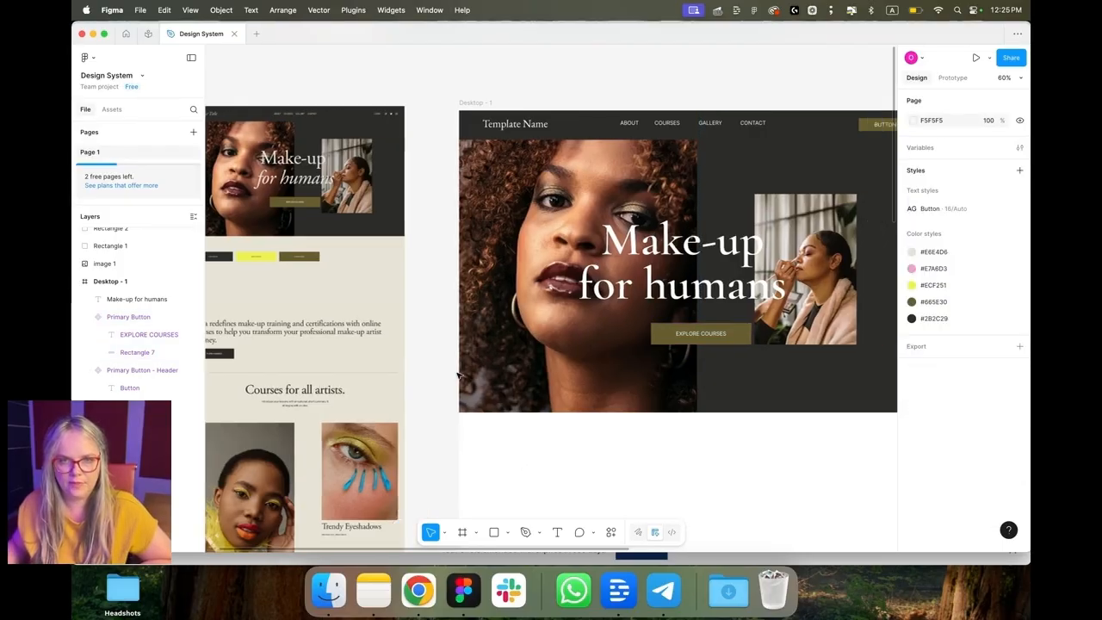
left_click(414, 102)
scroll(438, 150, "down", 10)
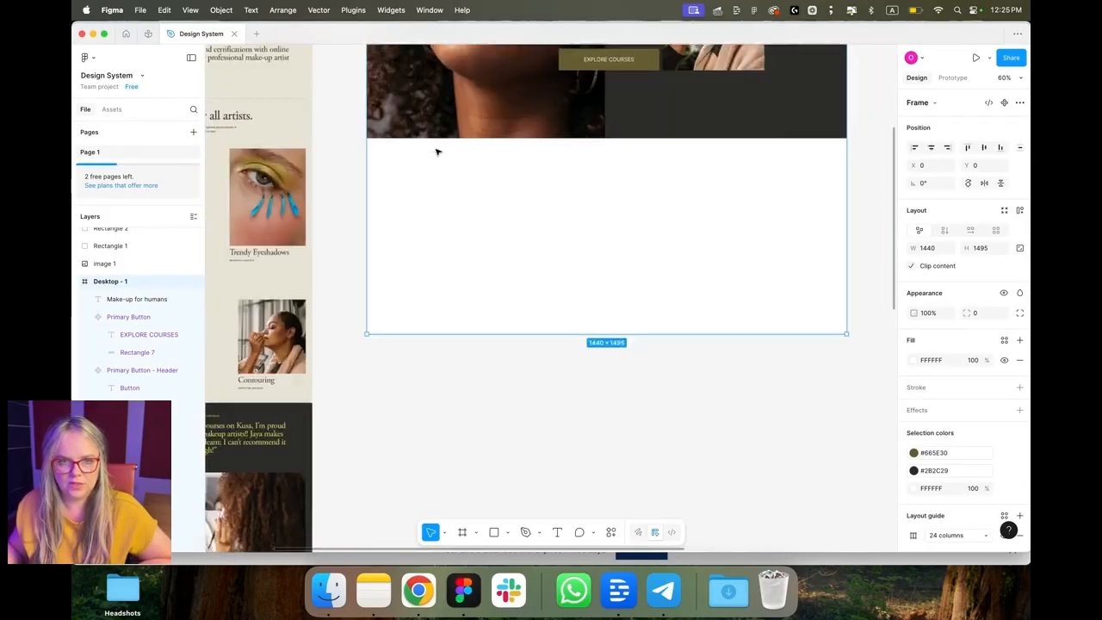
scroll(443, 243, "up", 5)
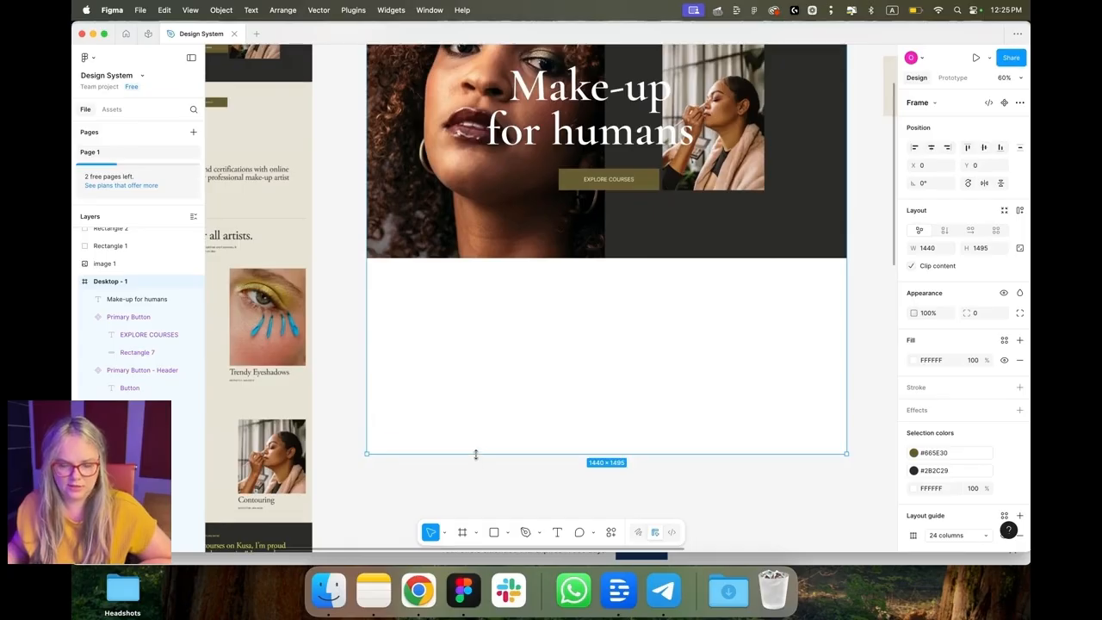
left_click_drag(476, 455, 497, 258)
left_click(505, 310)
Step: Nudge the hero heading and the EXPLORE COURSES button slightly up and to the right
scroll(505, 310, "up", 3)
scroll(505, 310, "down", 2)
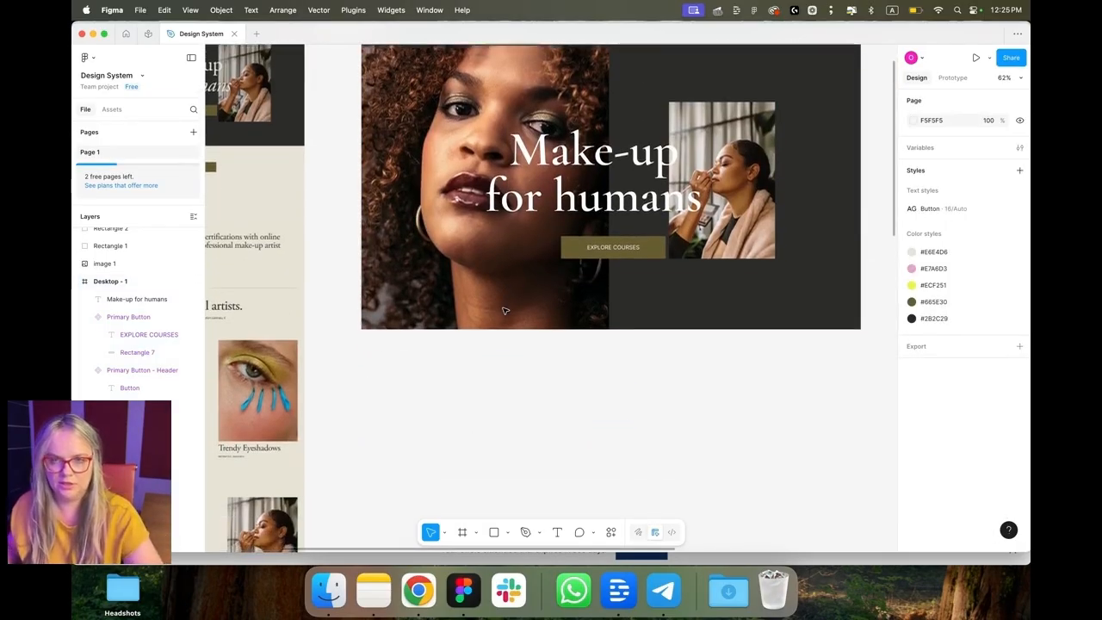
scroll(504, 310, "up", 6)
scroll(505, 310, "down", 6)
left_click(603, 295)
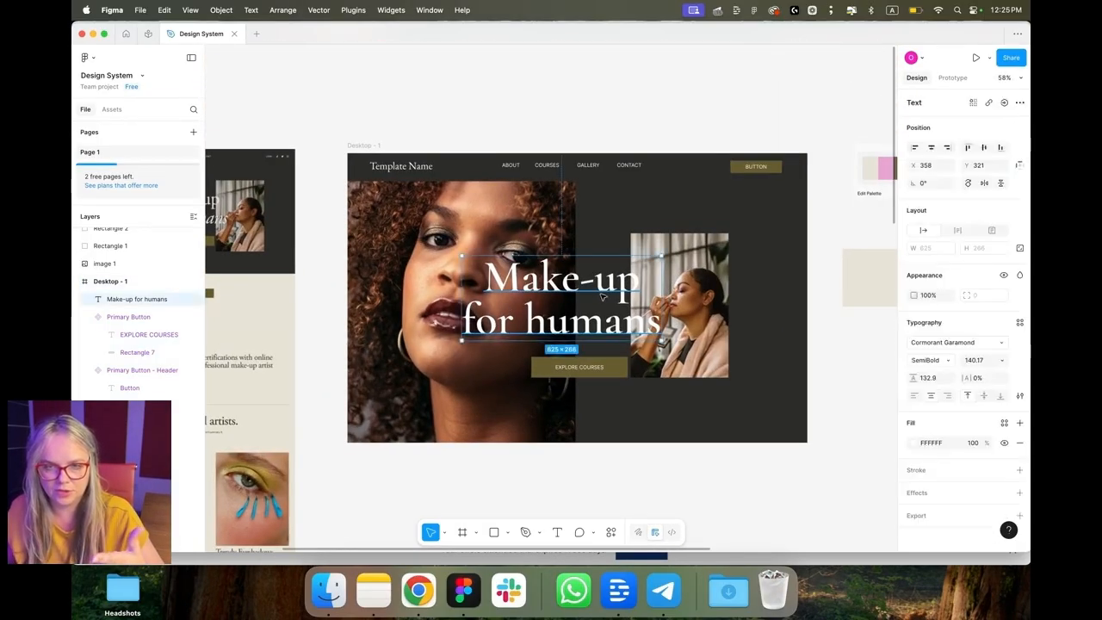
left_click_drag(603, 294, 622, 290)
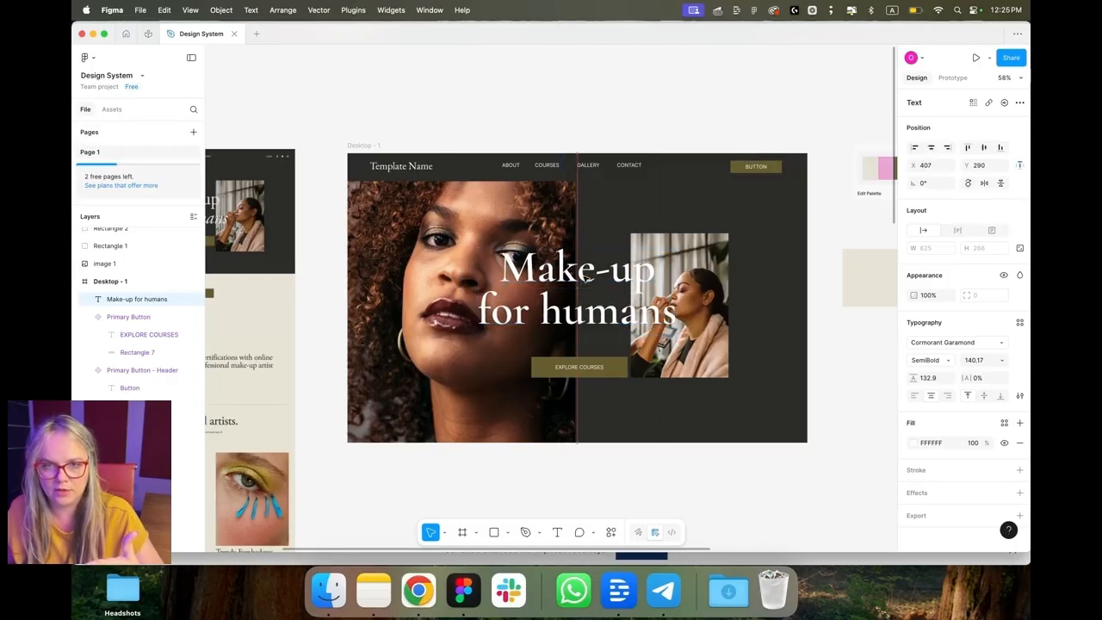
left_click_drag(580, 366, 583, 355)
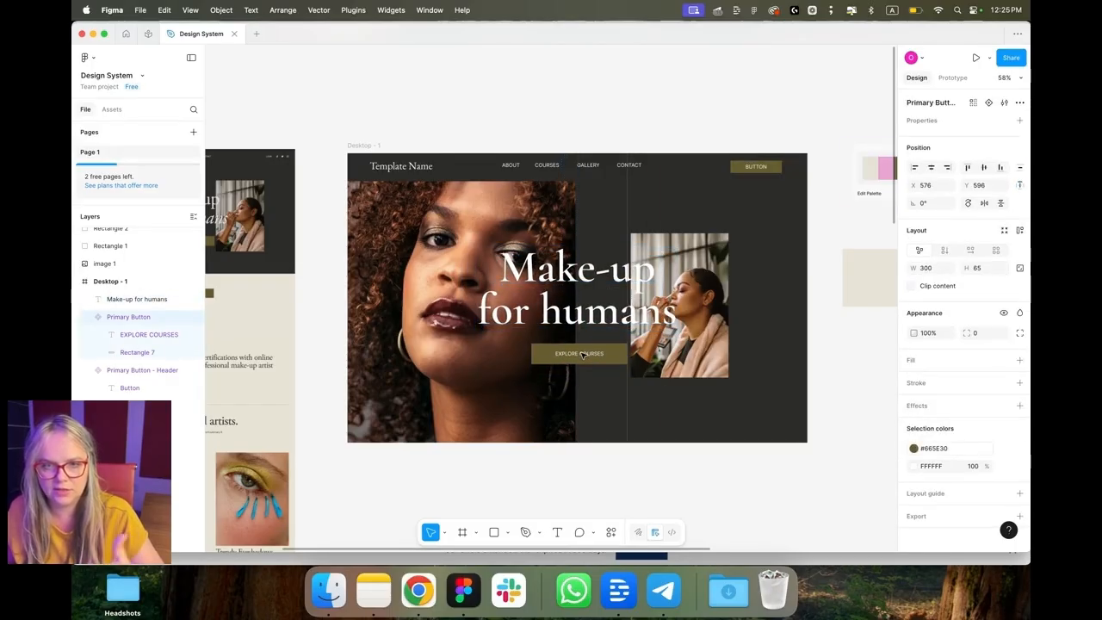
left_click(561, 490)
Step: Rename the Desktop - 1 frame to Hero
scroll(544, 430, "down", 3)
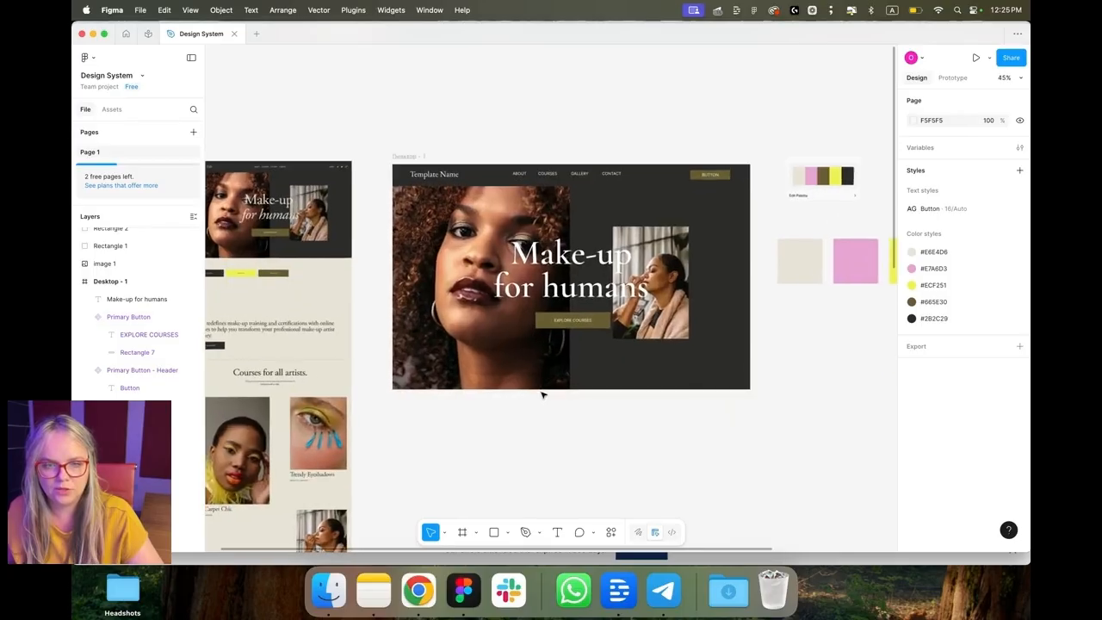
scroll(543, 395, "down", 1)
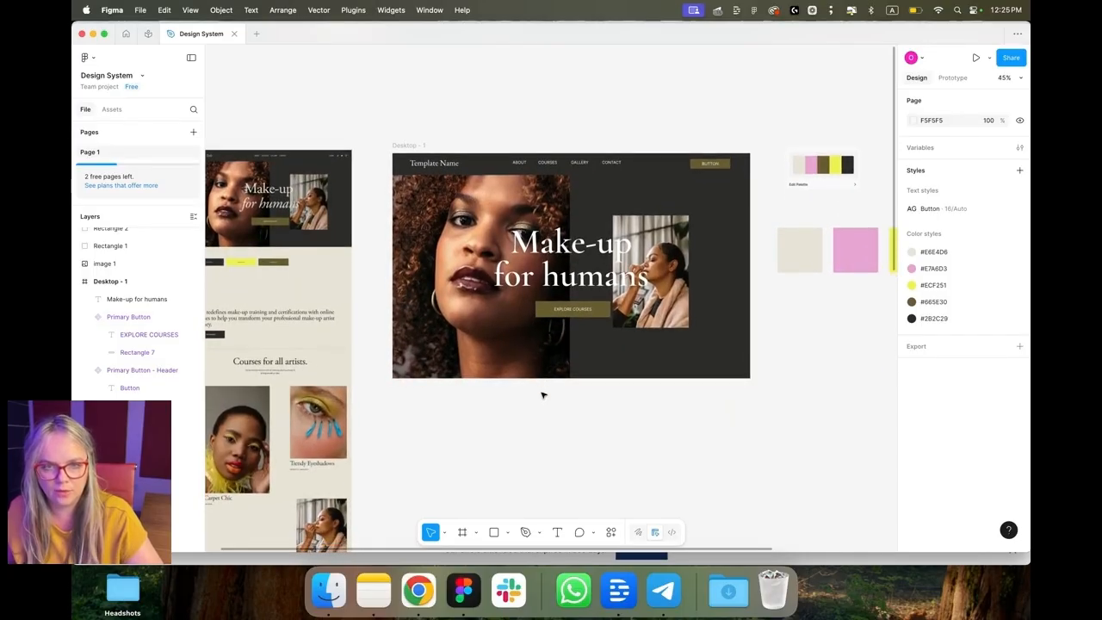
scroll(543, 395, "down", 4)
scroll(541, 395, "down", 4)
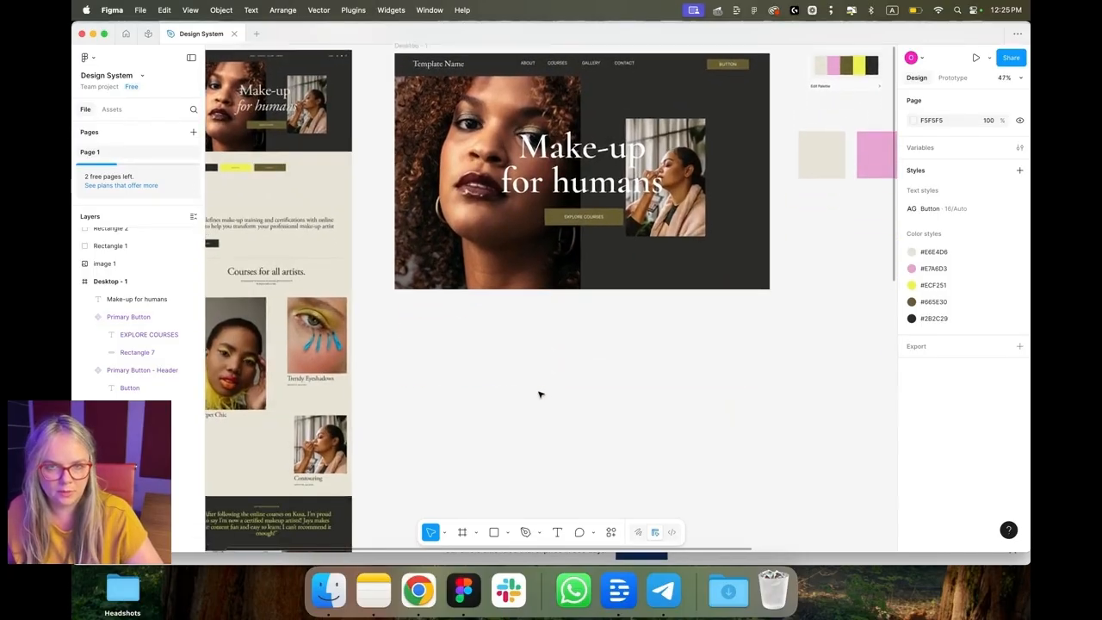
scroll(541, 396, "down", 3)
scroll(540, 395, "up", 2)
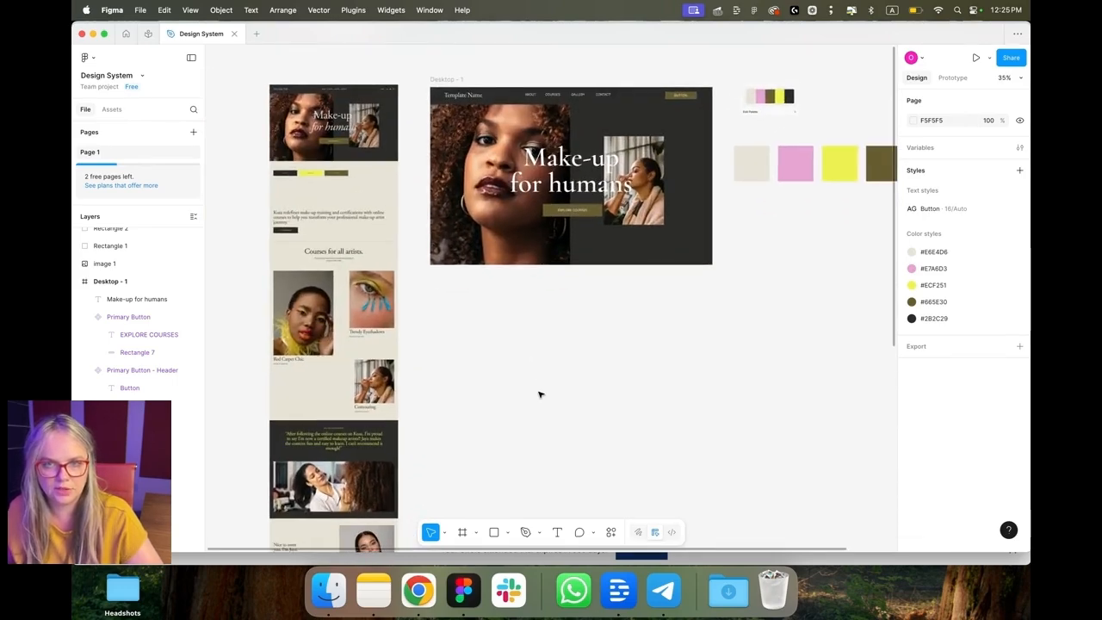
scroll(539, 394, "up", 2)
scroll(801, 273, "left", 3)
double_click(507, 113)
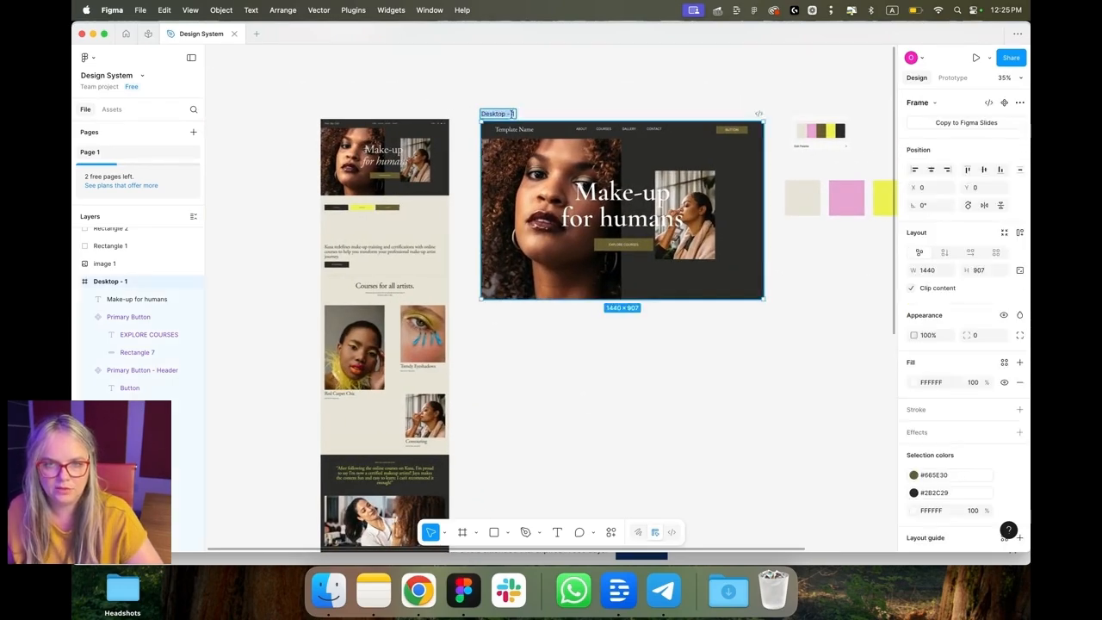
type("He")
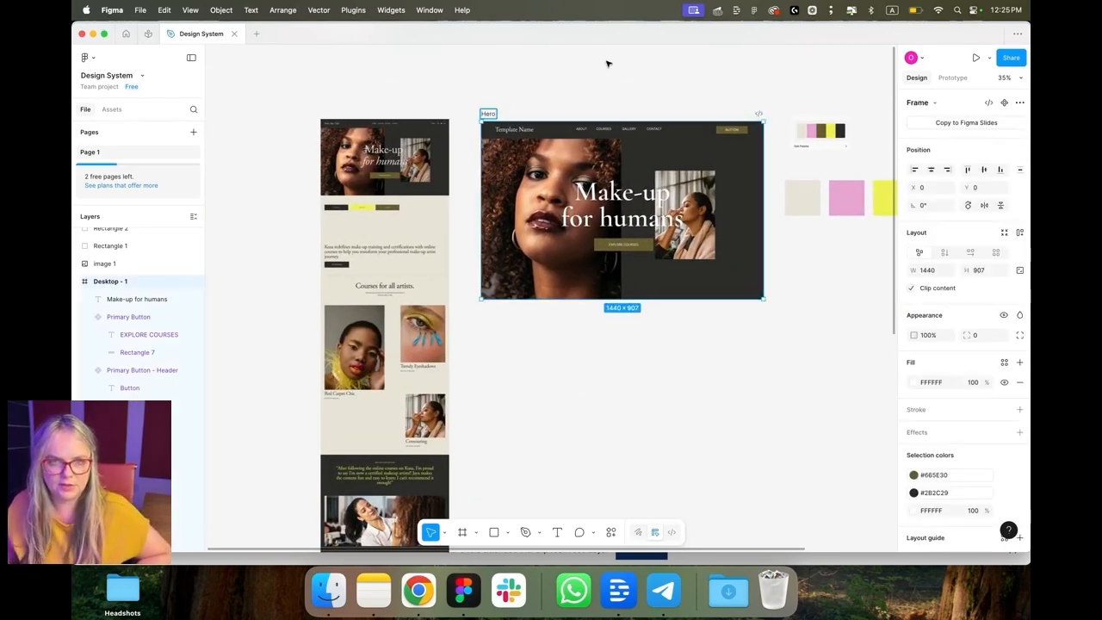
type("ro")
key("Return")
Step: Convert the Hero frame into a component
scroll(491, 119, "up", 1)
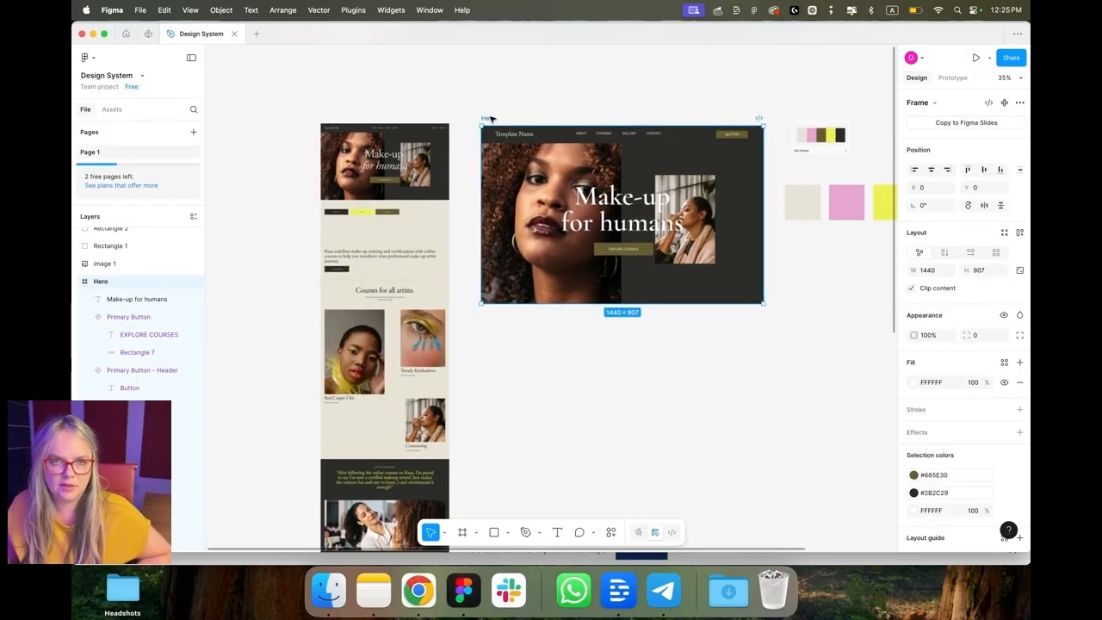
right_click(491, 119)
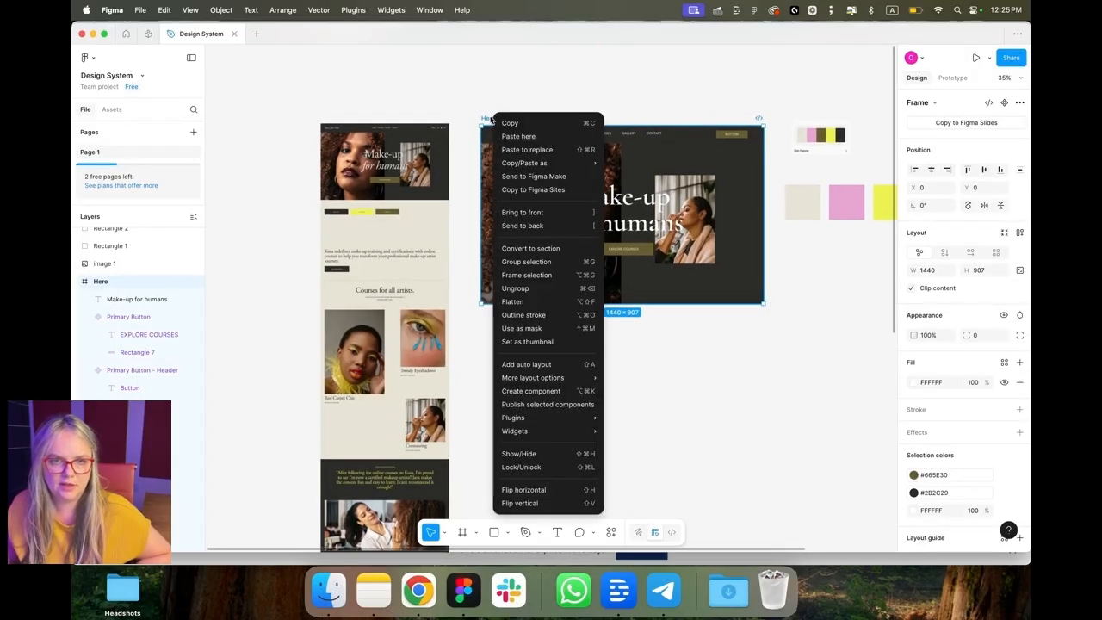
left_click(554, 393)
left_click(606, 406)
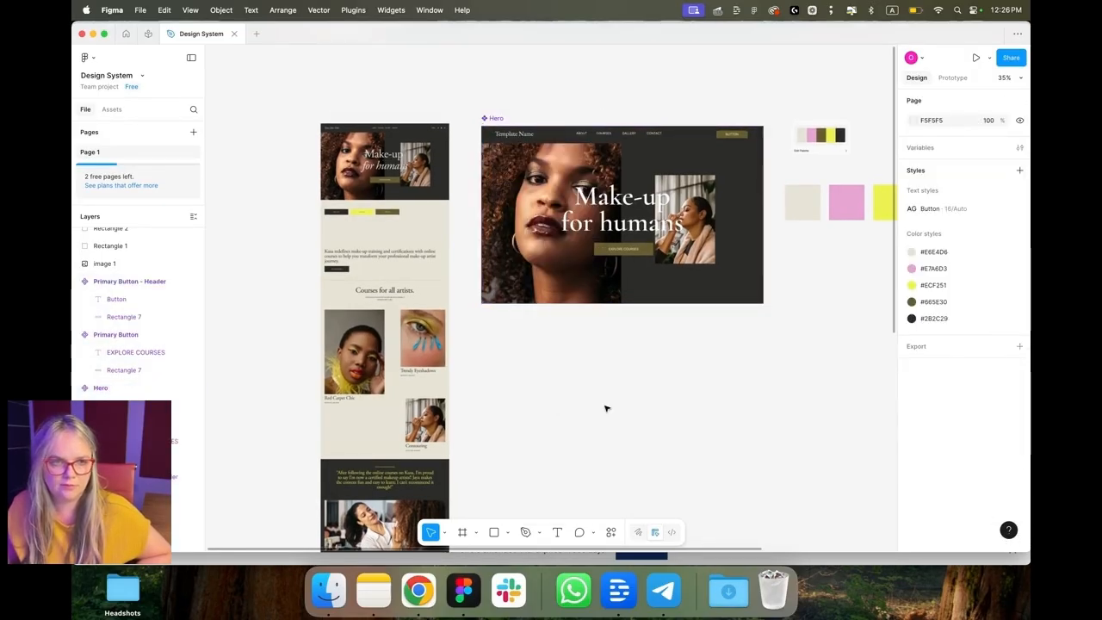
Step: Open the assets library to review the components created in this file
left_click(112, 108)
left_click(143, 227)
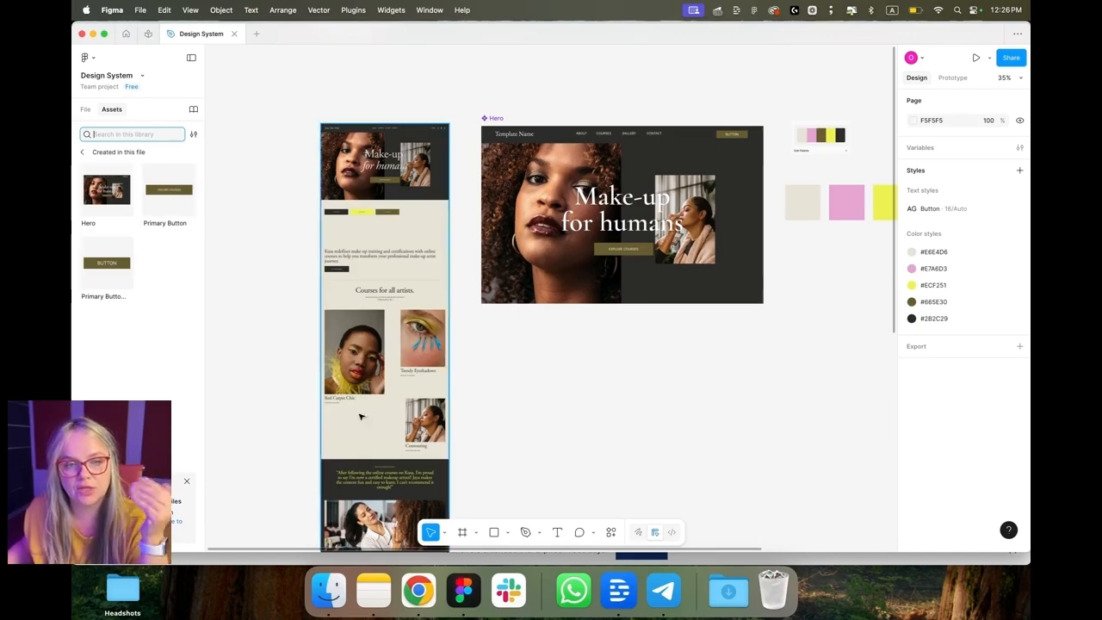
scroll(360, 413, "up", 1)
scroll(376, 509, "down", 1)
scroll(372, 505, "up", 1)
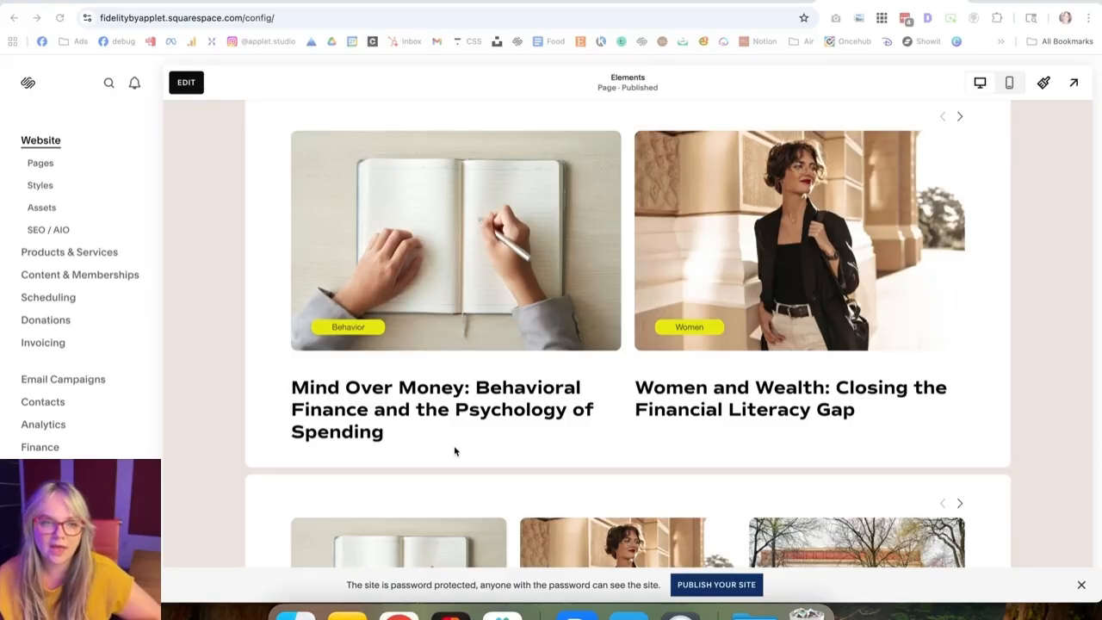
Step: Switch to the Fidelity Squarespace template in the browser and browse its home page
scroll(469, 470, "up", 10)
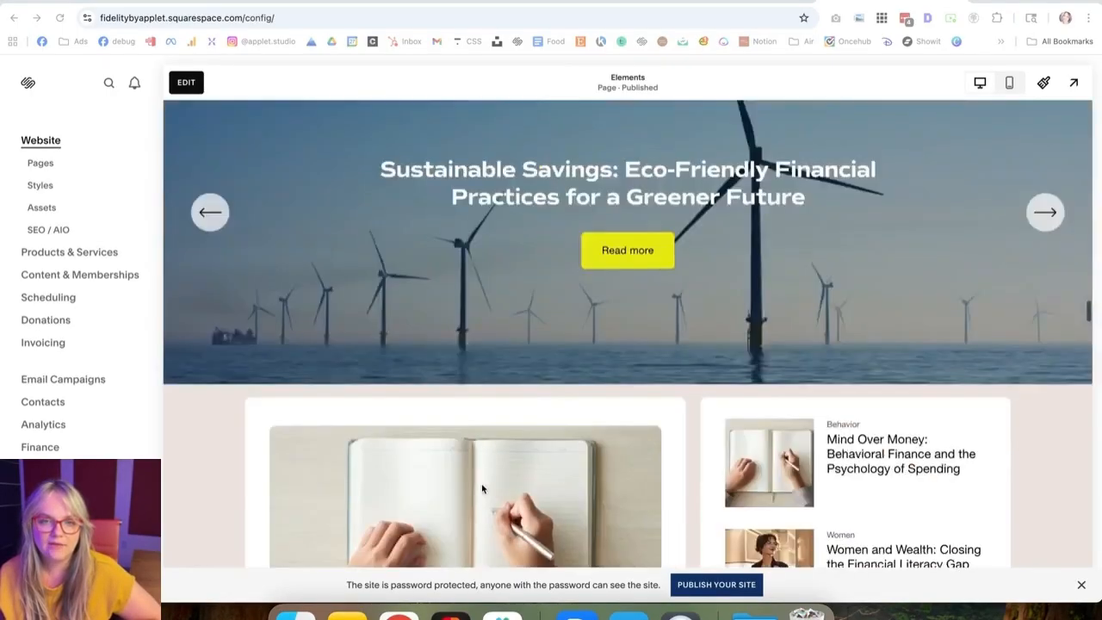
scroll(483, 489, "up", 15)
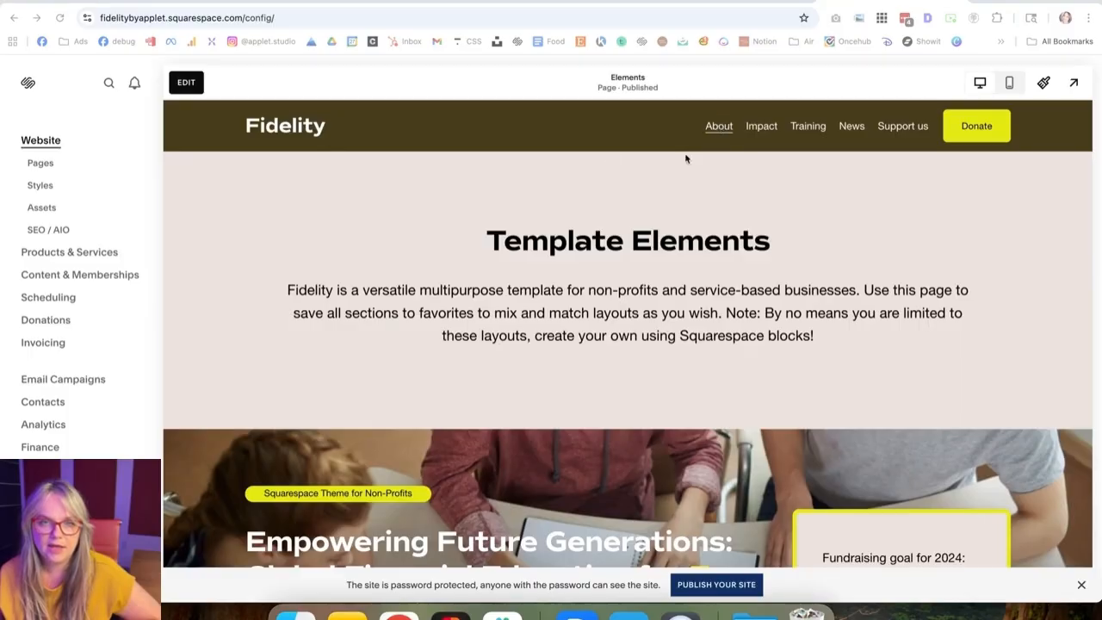
left_click(295, 130)
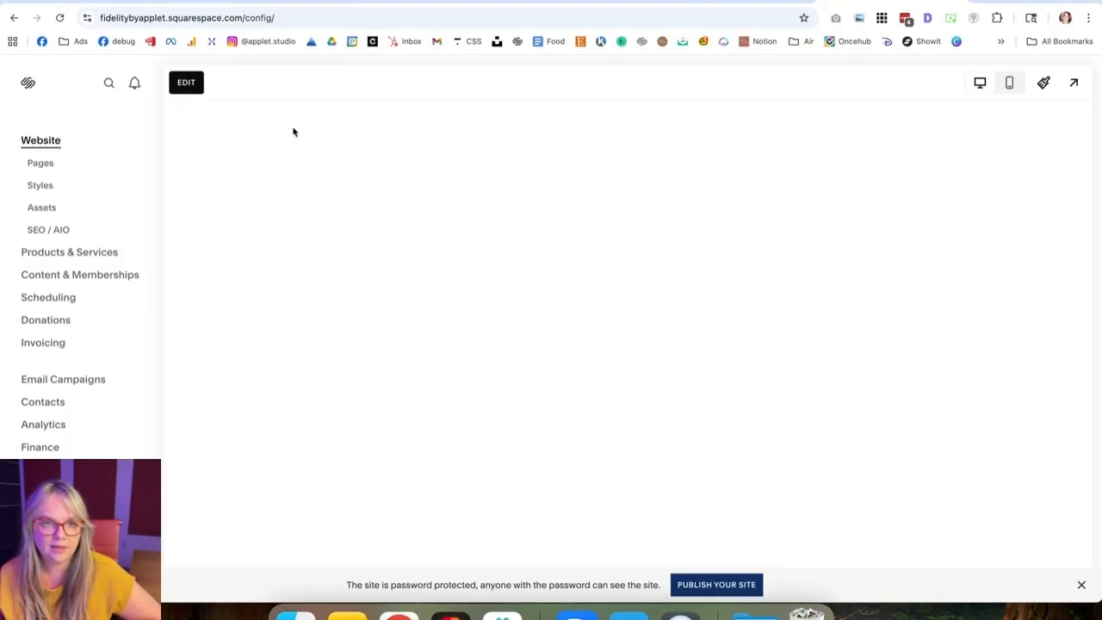
scroll(544, 330, "down", 10)
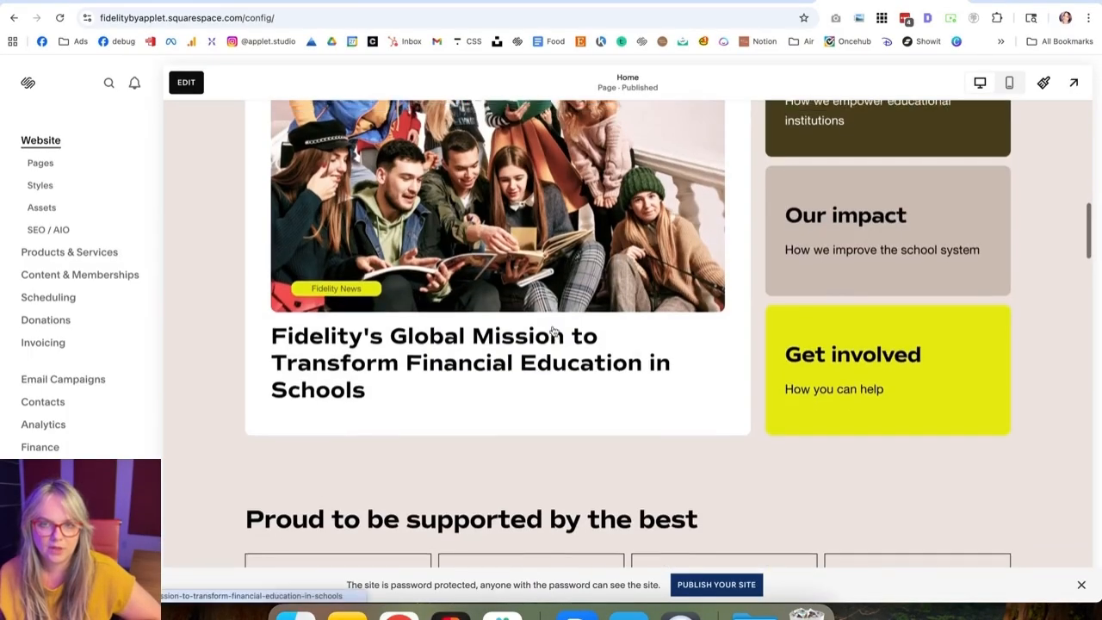
scroll(554, 331, "up", 2)
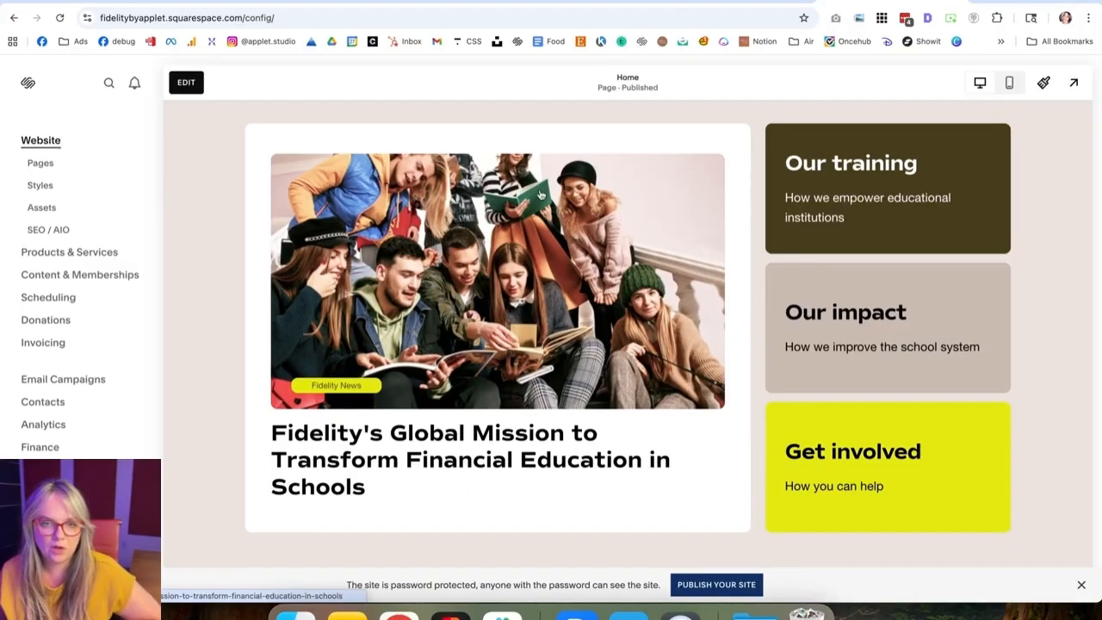
scroll(404, 357, "down", 6)
scroll(401, 360, "up", 6)
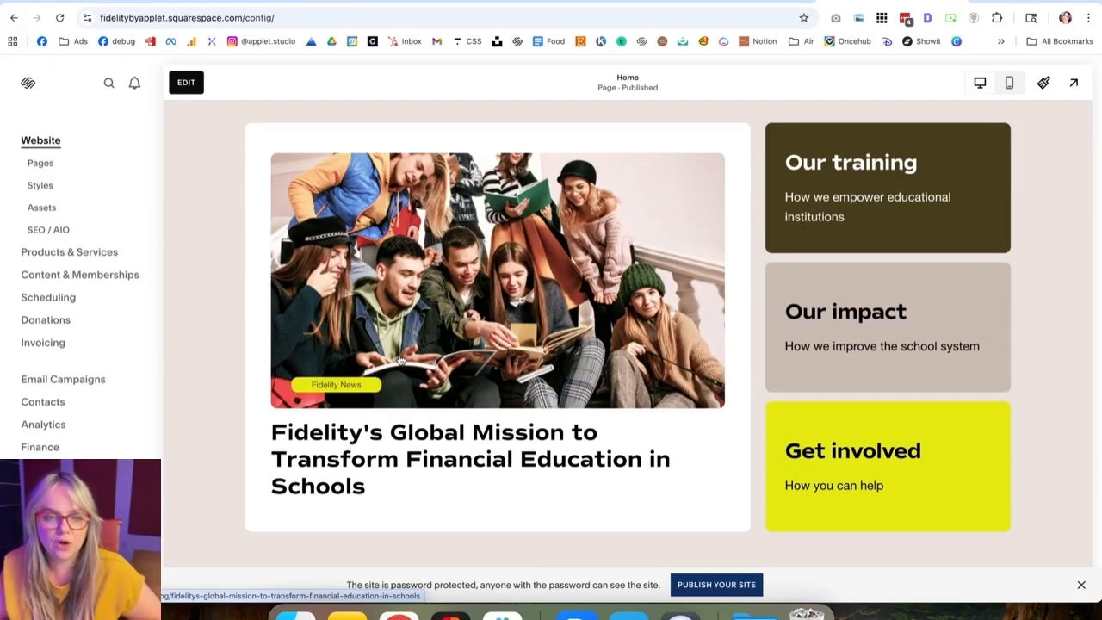
scroll(399, 359, "up", 10)
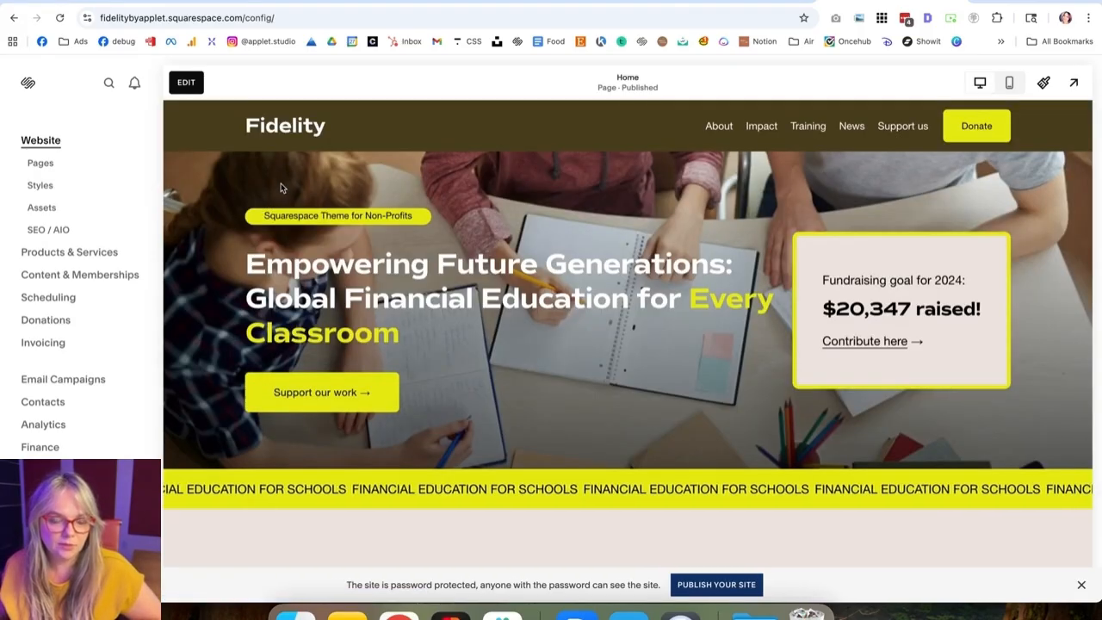
scroll(555, 288, "down", 10)
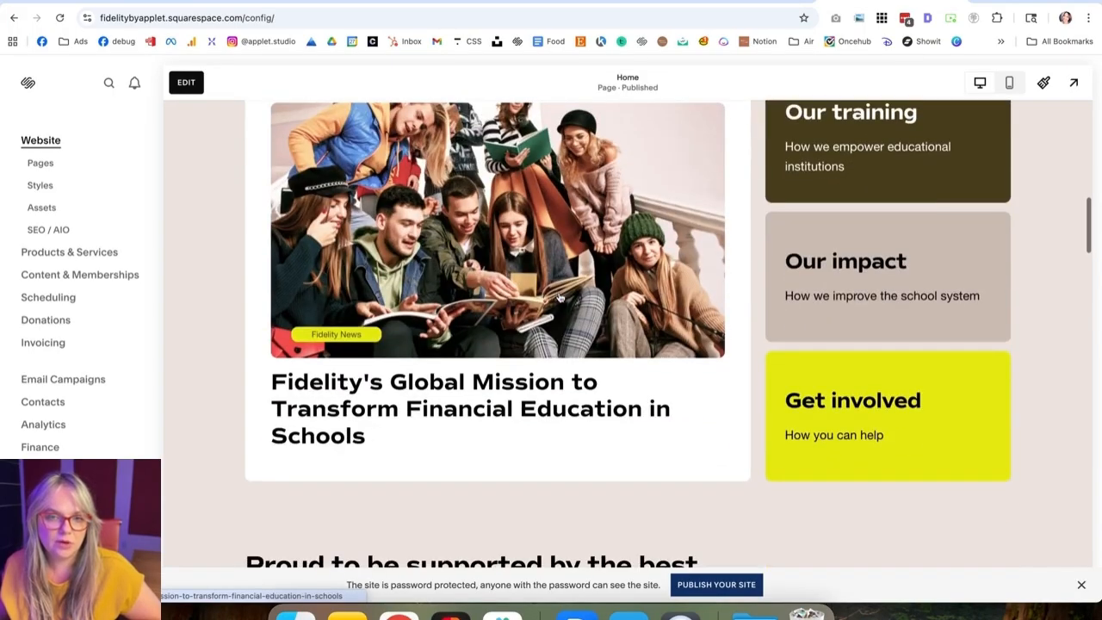
scroll(548, 241, "up", 1)
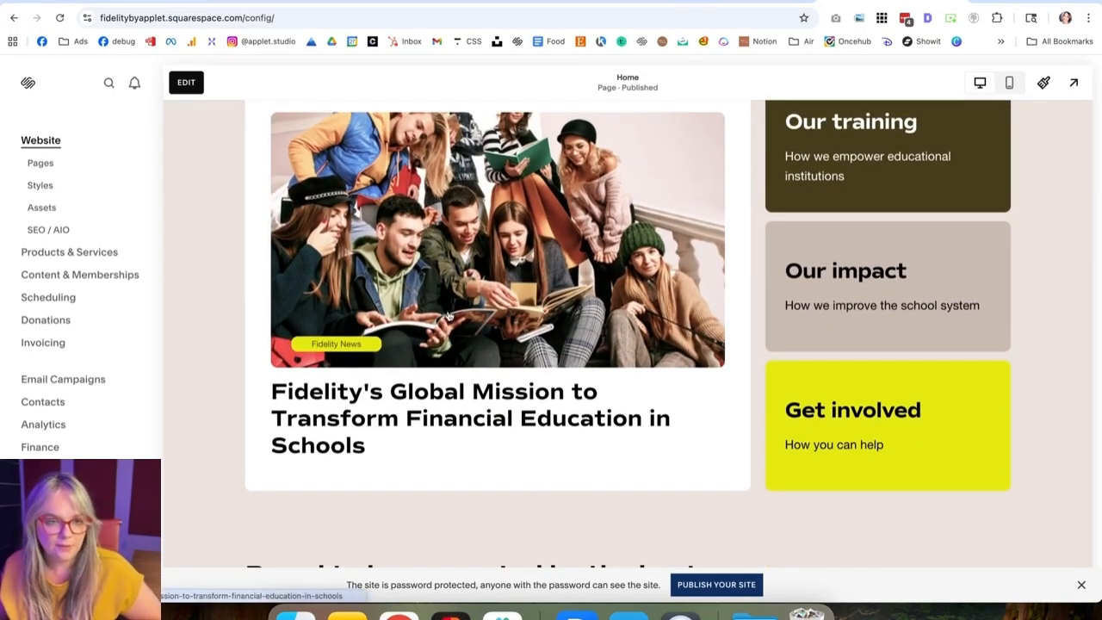
Step: Scroll through the lower sections of the Fidelity home page in the browser
scroll(543, 321, "down", 5)
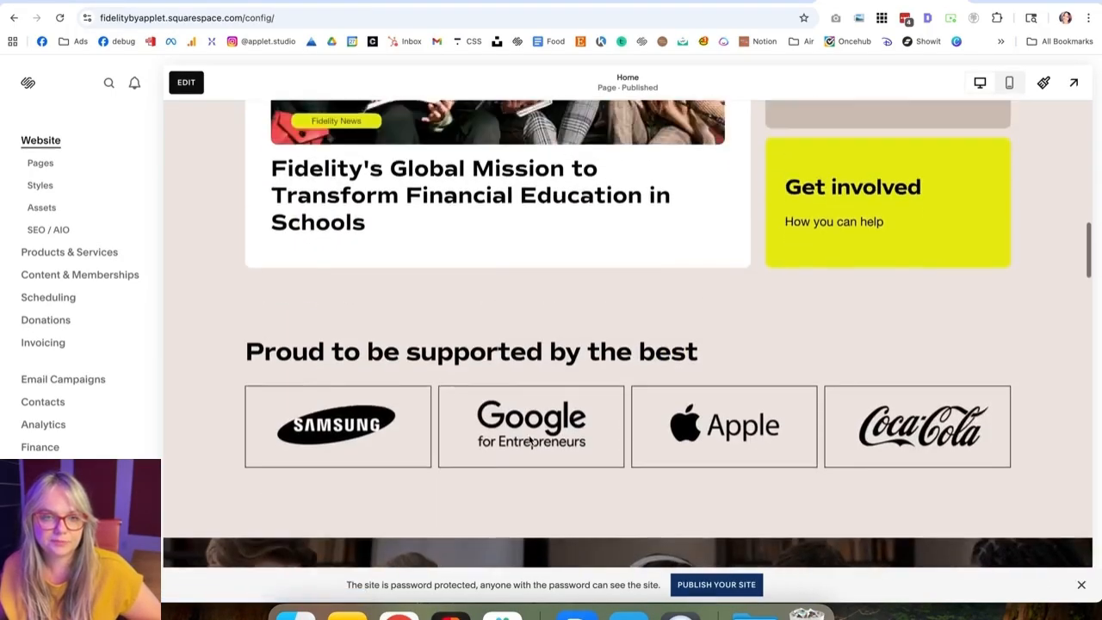
scroll(483, 441, "up", 3)
scroll(473, 413, "down", 15)
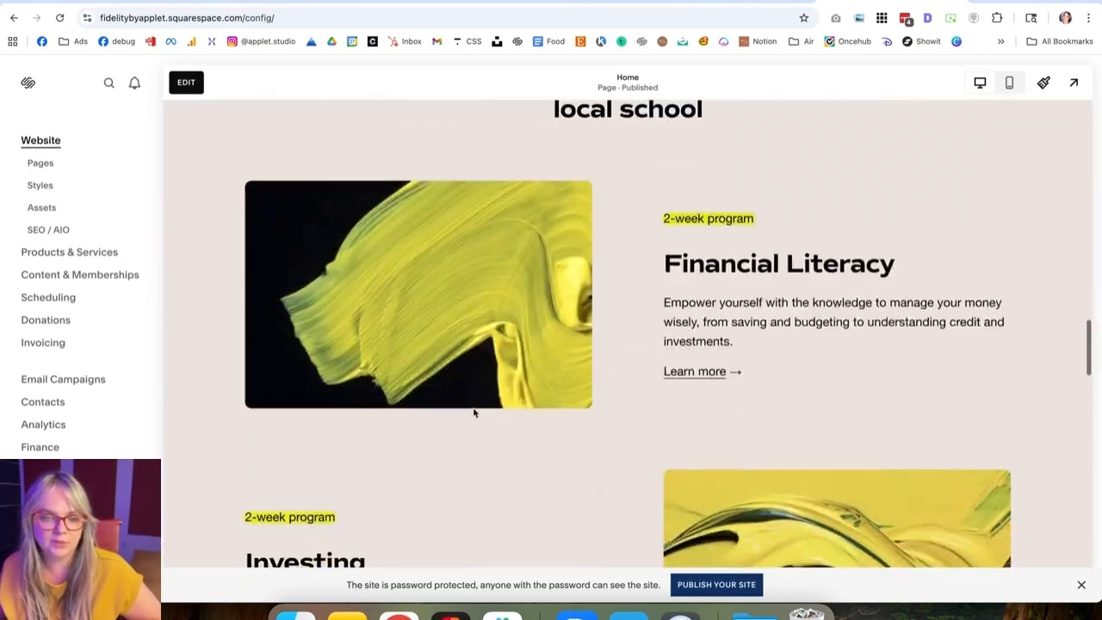
scroll(474, 413, "down", 3)
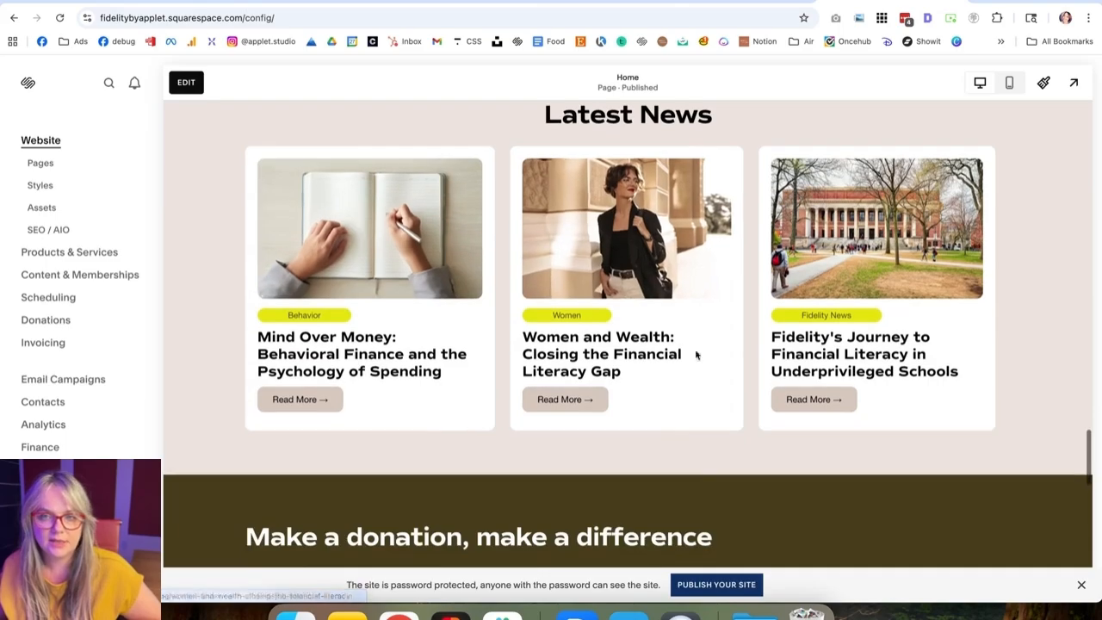
scroll(555, 357, "up", 20)
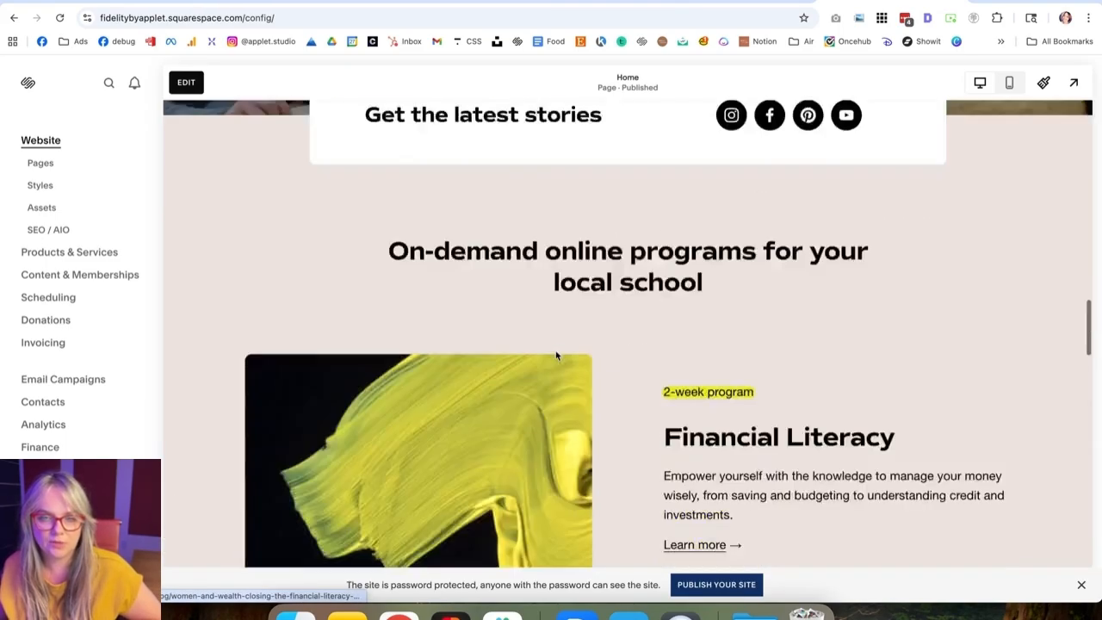
Step: Open the template's Elements page from the About menu and browse its section layouts
mouse_move(713, 138)
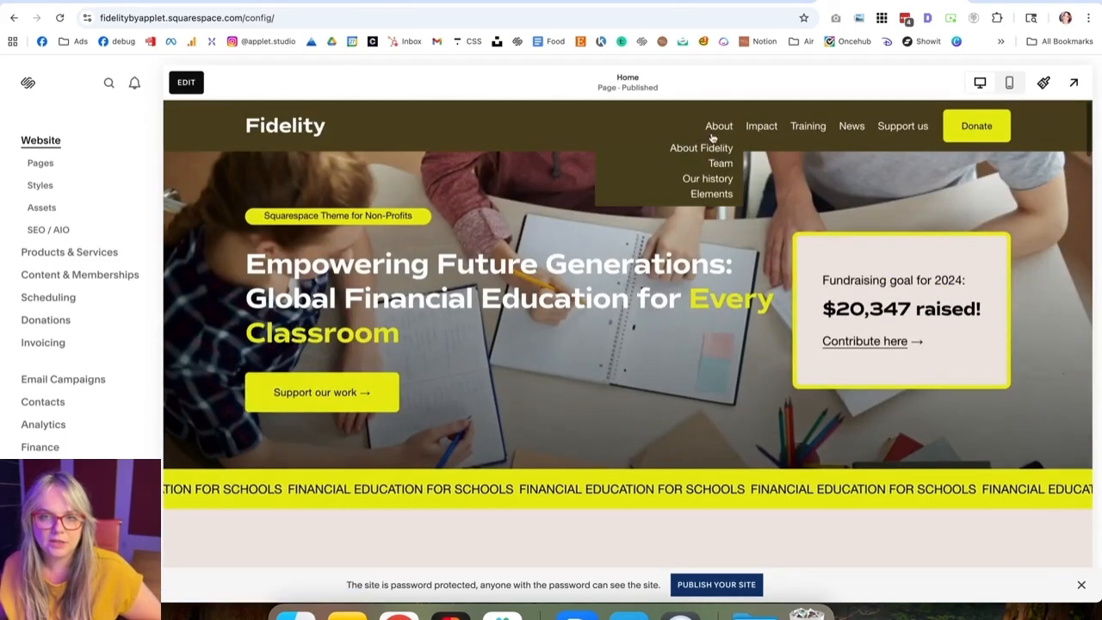
left_click(708, 197)
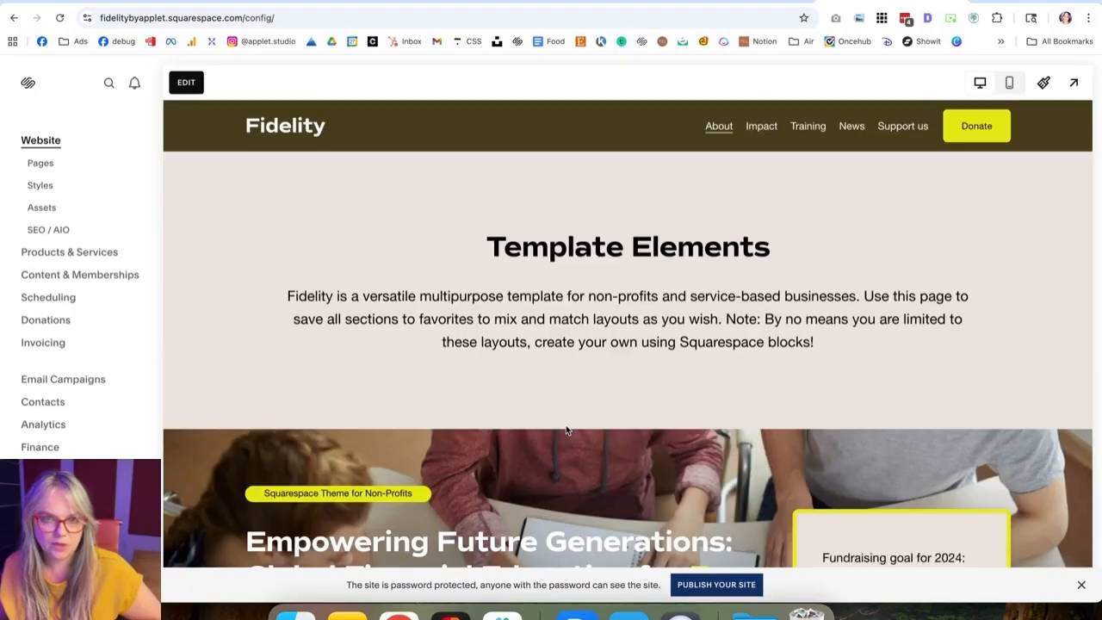
scroll(567, 430, "down", 20)
scroll(565, 429, "down", 20)
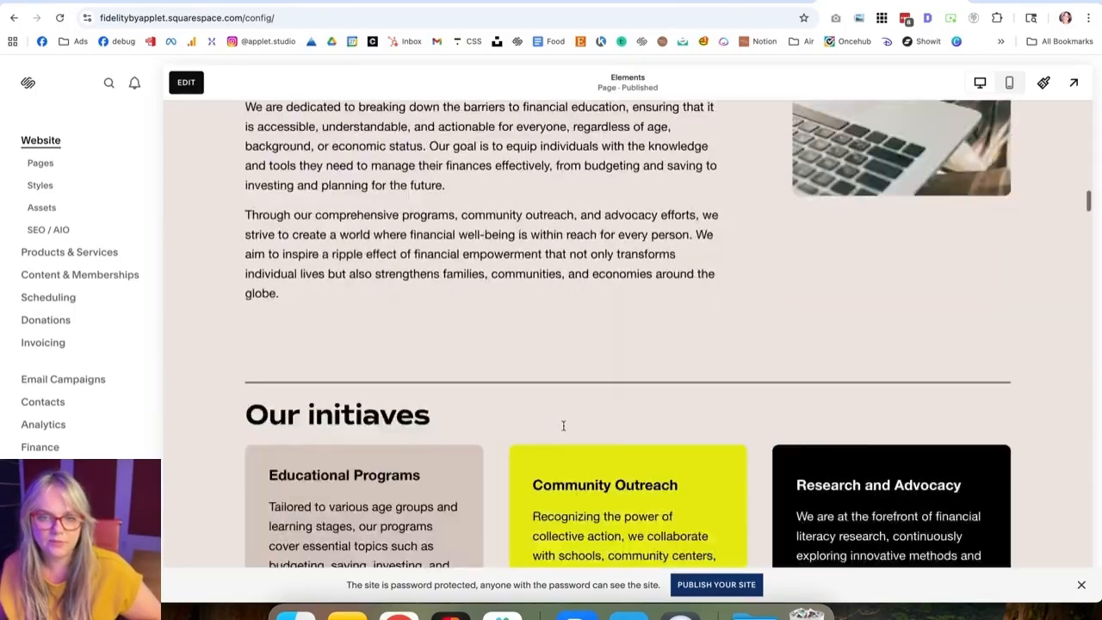
scroll(570, 428, "down", 20)
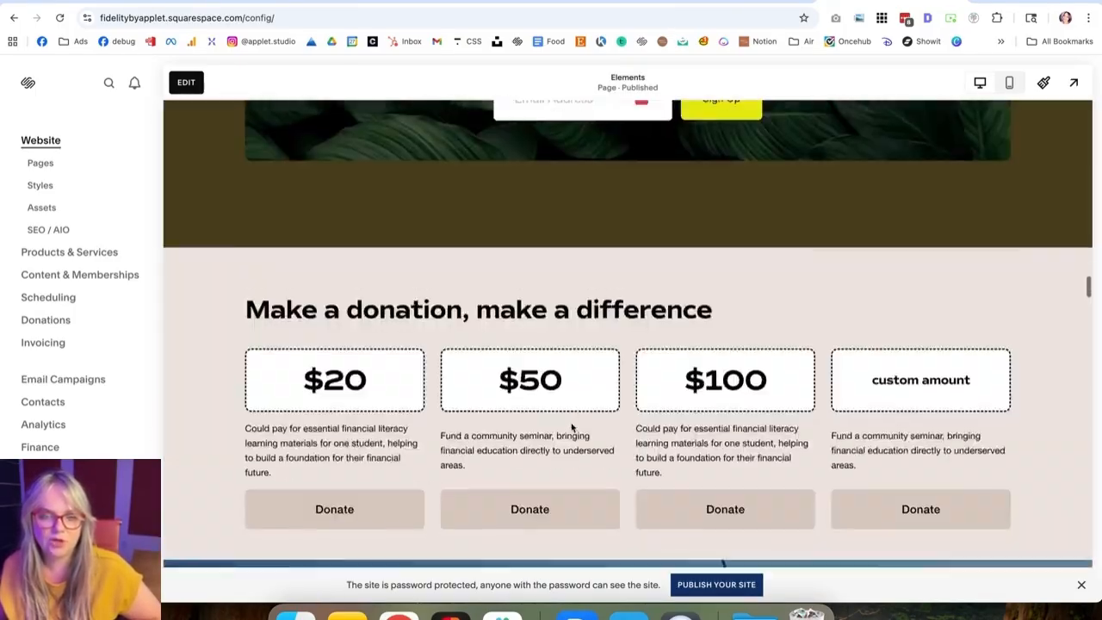
scroll(570, 427, "up", 2)
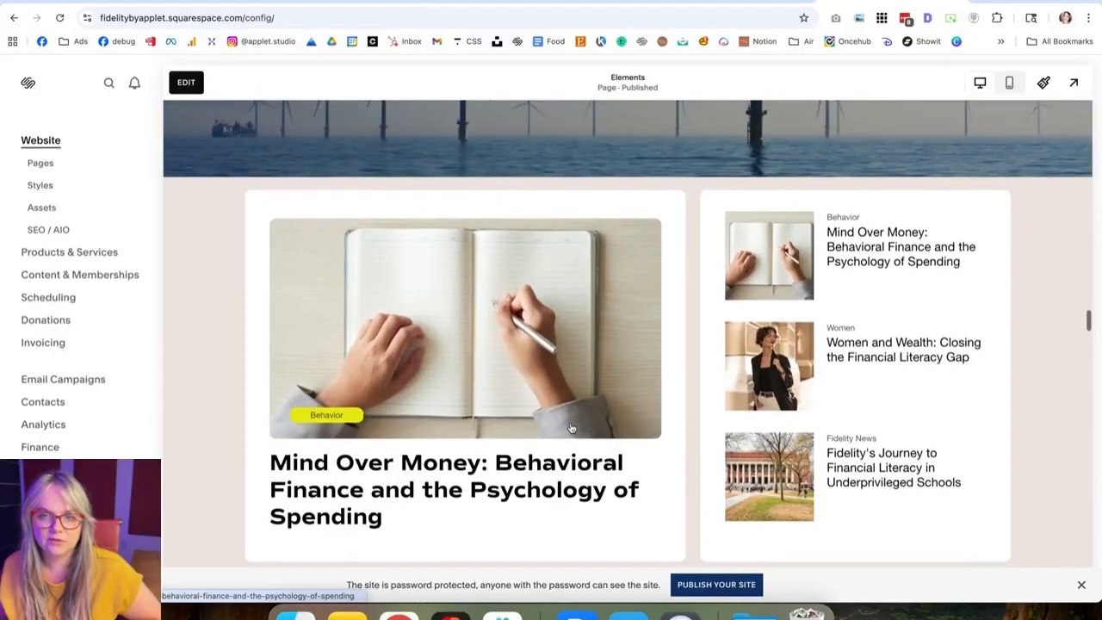
scroll(571, 428, "down", 2)
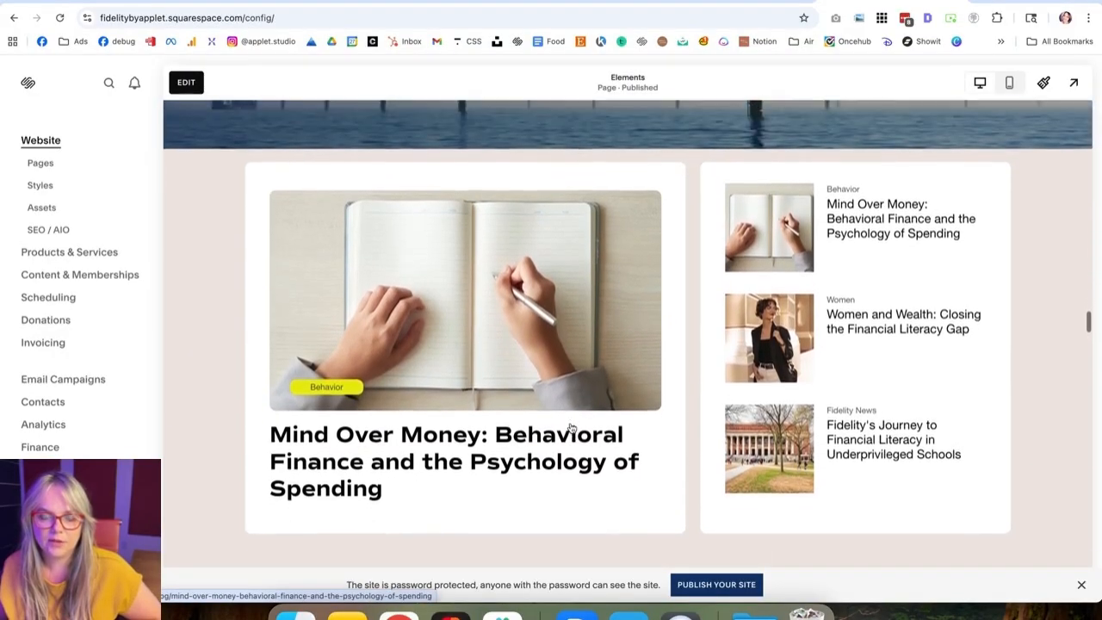
scroll(571, 428, "up", 1)
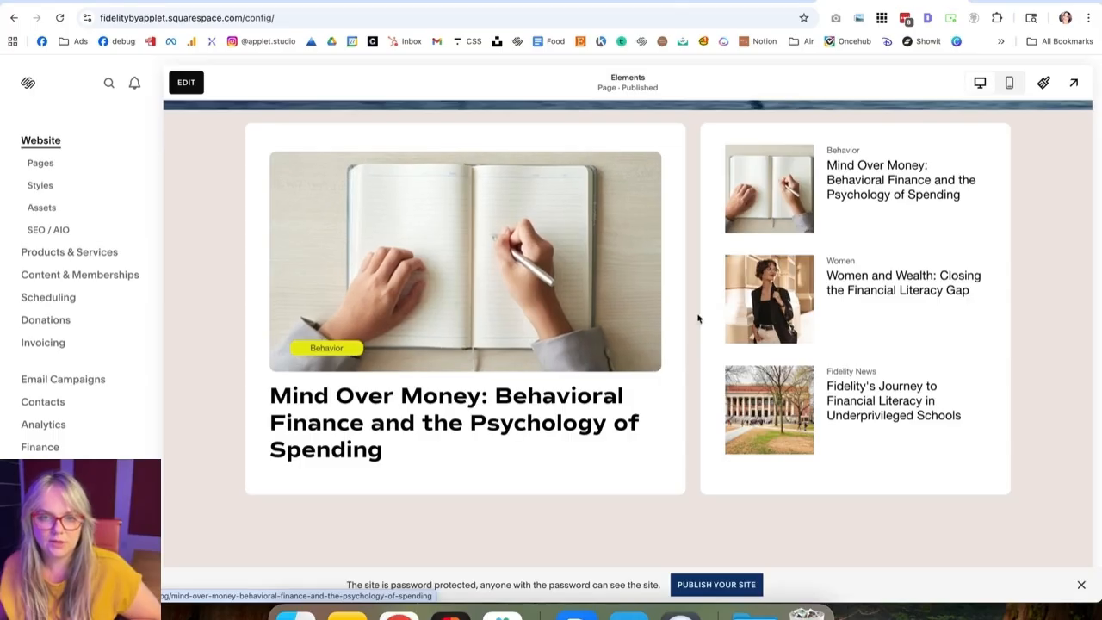
scroll(723, 386, "down", 8)
scroll(409, 356, "up", 3)
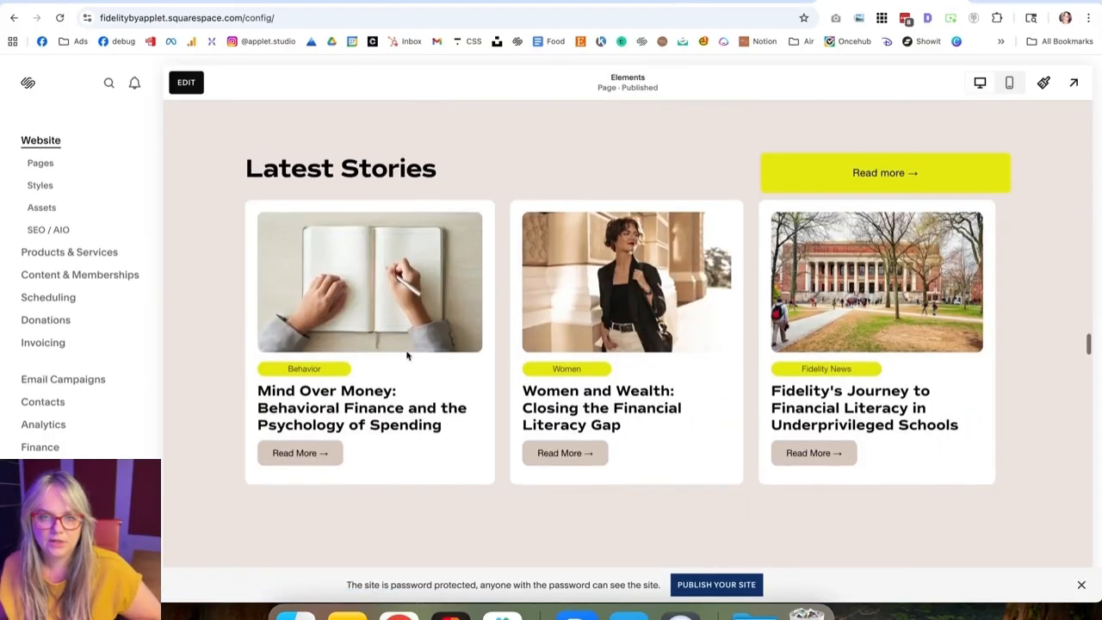
scroll(589, 370, "down", 12)
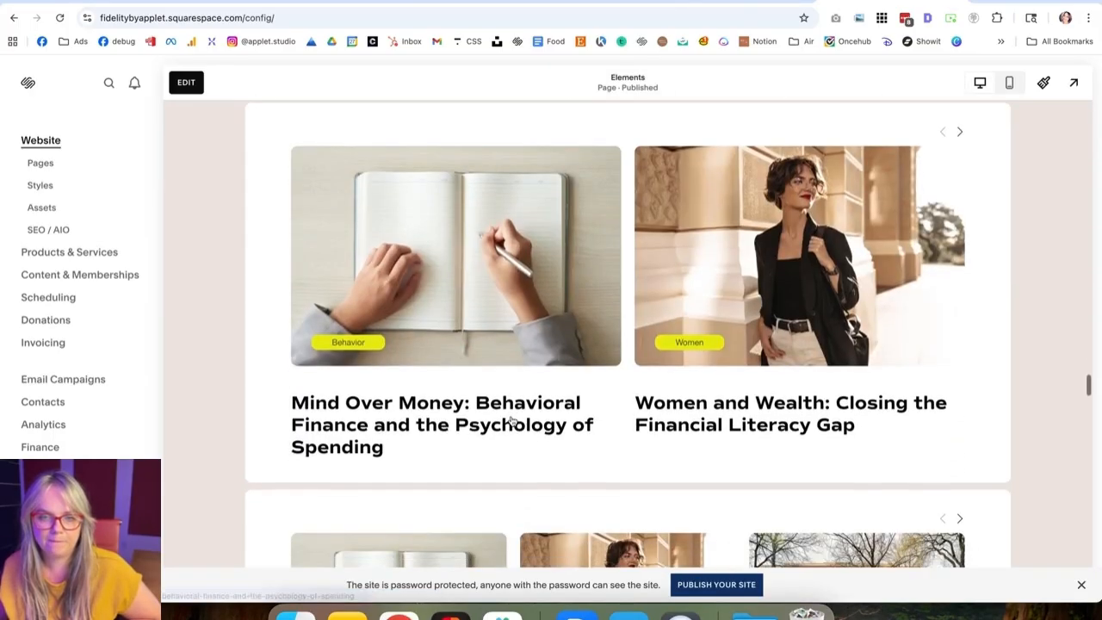
scroll(525, 277, "down", 10)
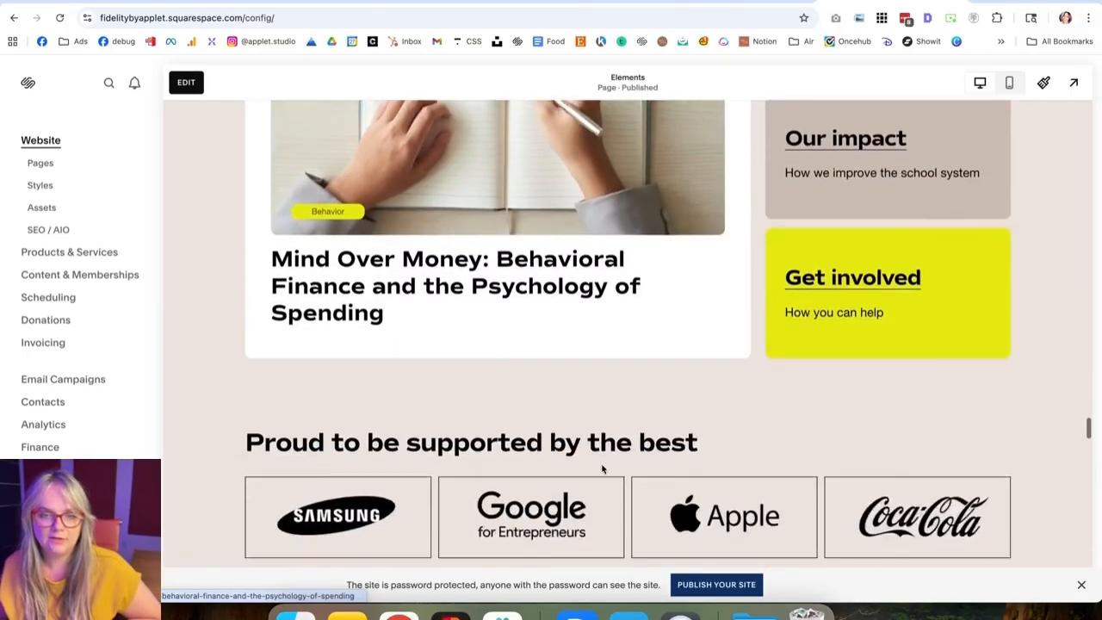
Step: Switch to Figma and review the Frame 24 layout with the featured article and Latest News cards
left_click(451, 613)
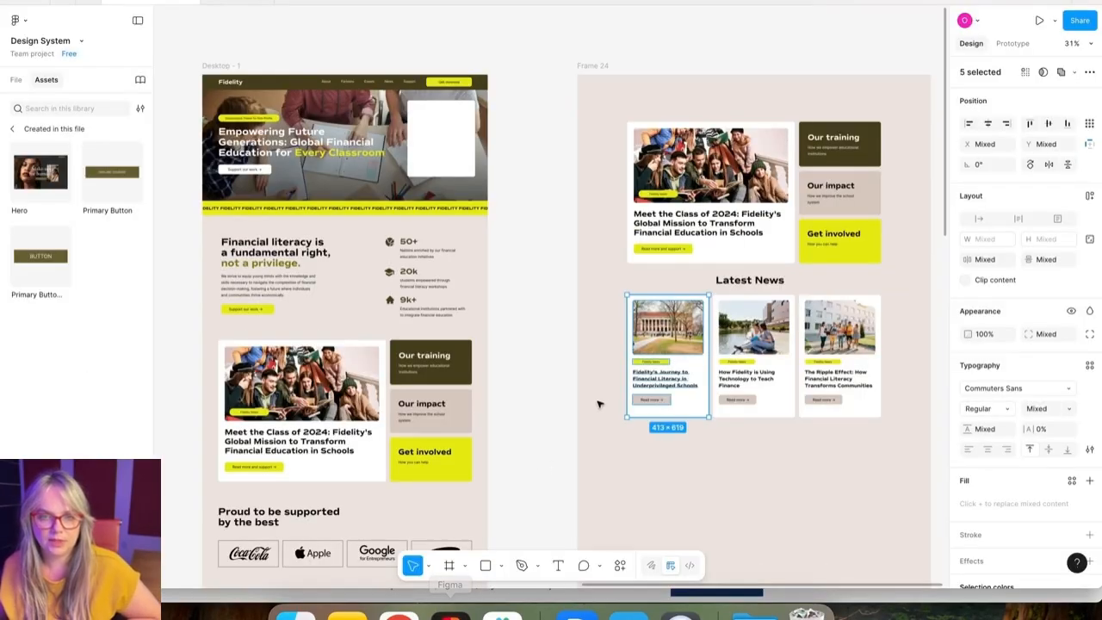
scroll(599, 404, "right", 3)
left_click(582, 433)
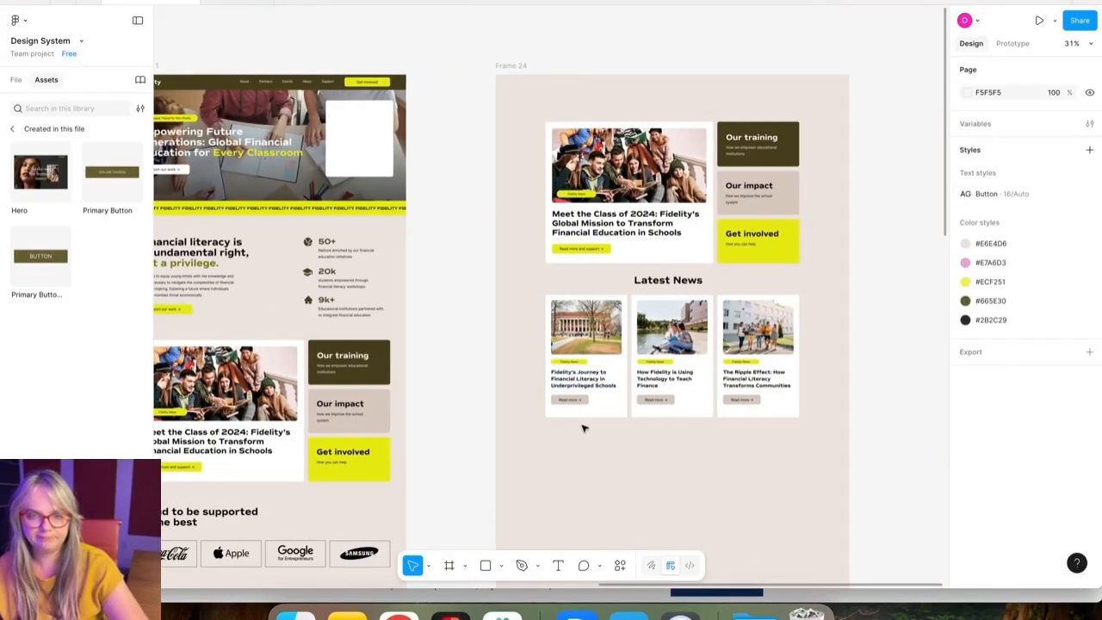
scroll(583, 428, "up", 5)
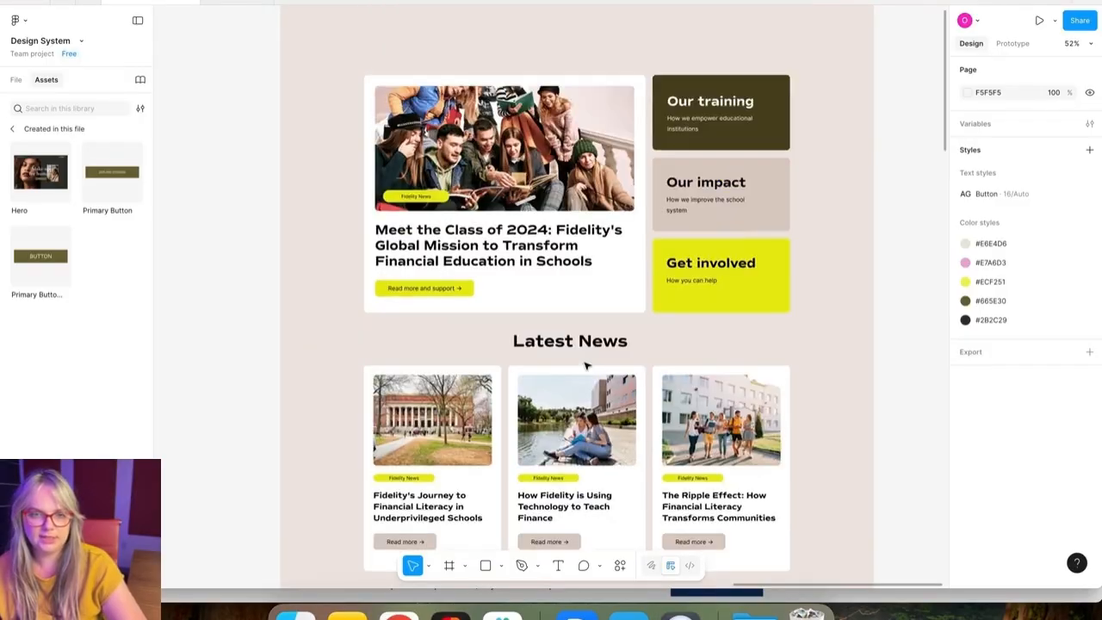
scroll(585, 366, "left", 10)
scroll(586, 366, "up", 2)
scroll(586, 366, "down", 4)
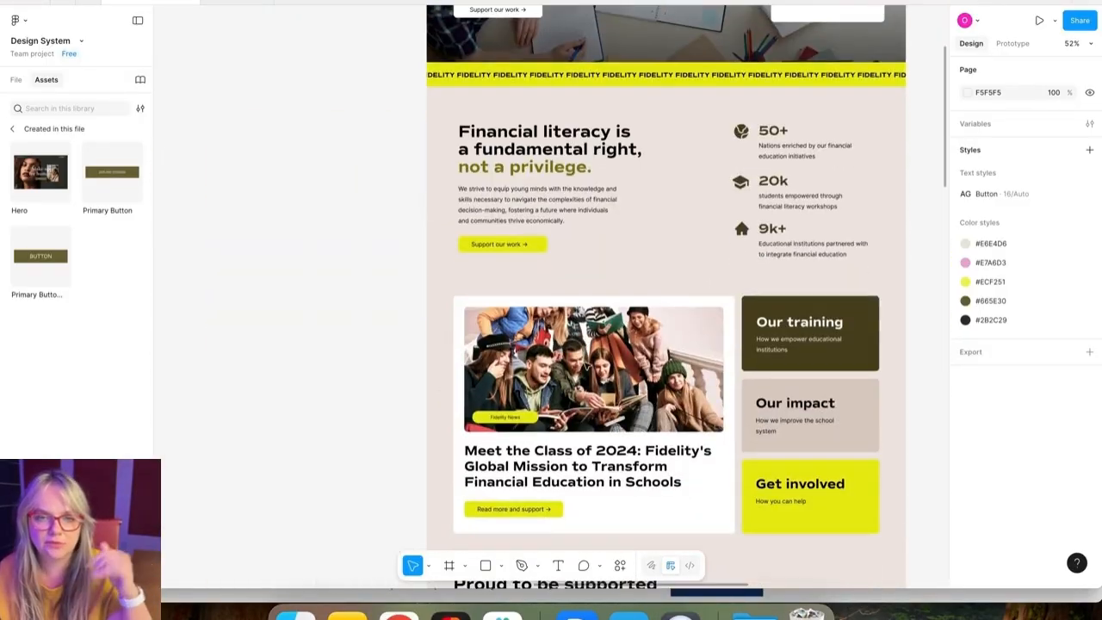
scroll(586, 366, "down", 3)
scroll(586, 366, "right", 10)
scroll(586, 366, "up", 2)
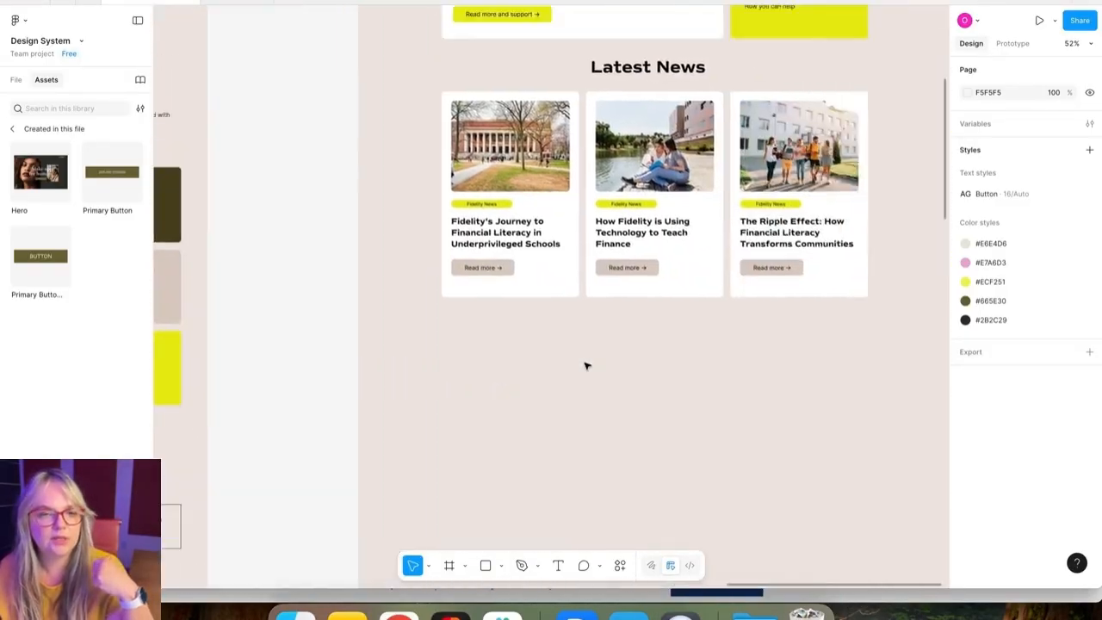
scroll(586, 366, "up", 5)
scroll(586, 366, "right", 1)
scroll(586, 366, "down", 3)
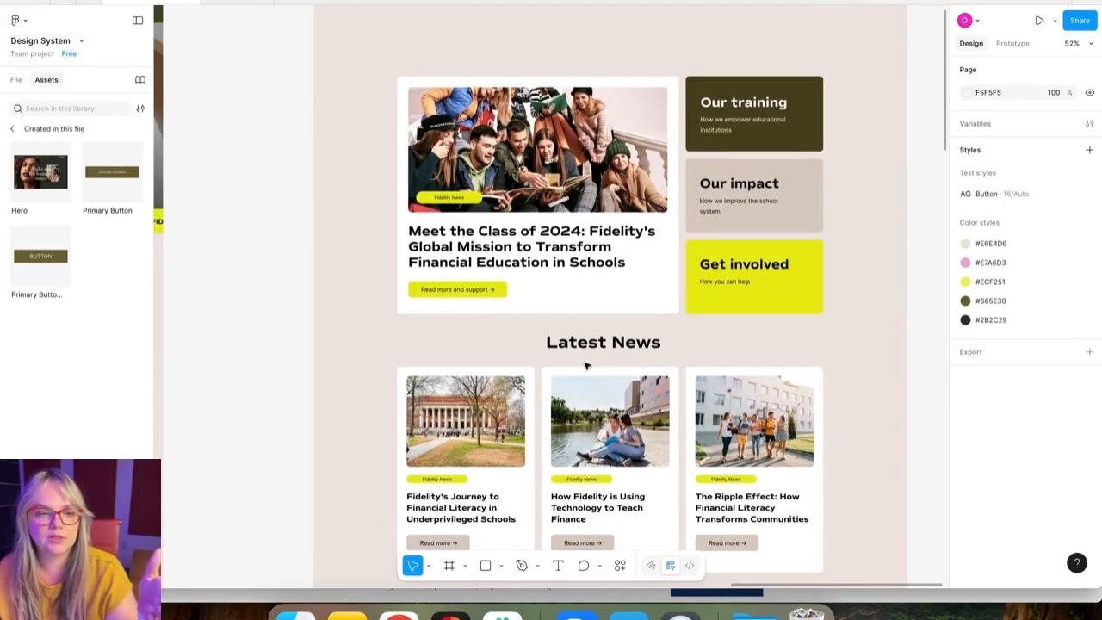
scroll(586, 366, "left", 4)
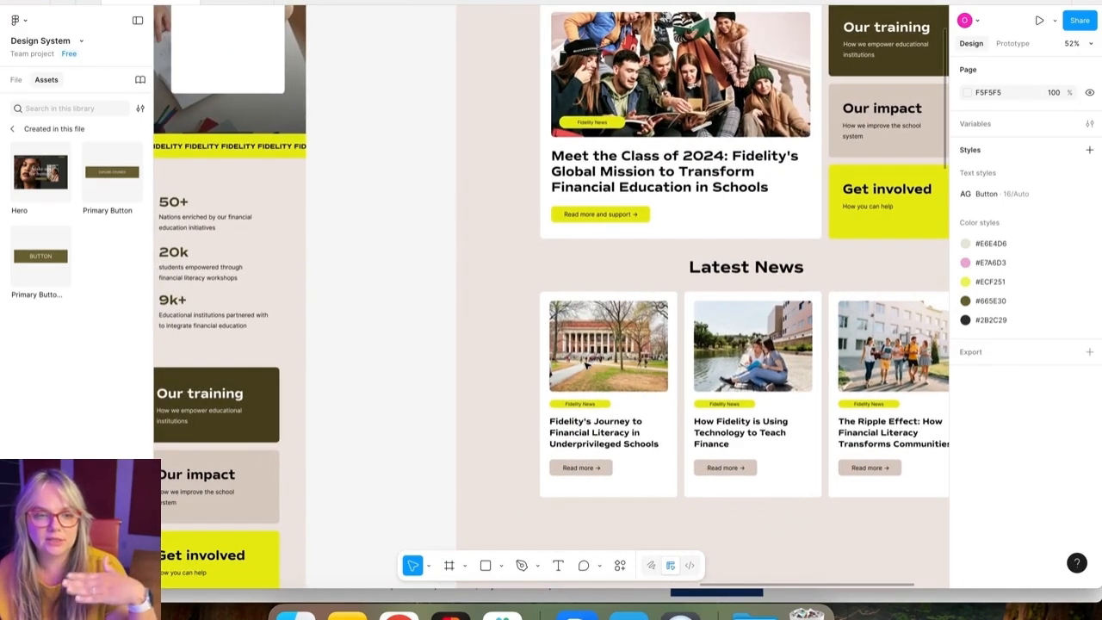
scroll(588, 365, "right", 4)
scroll(587, 366, "down", 1)
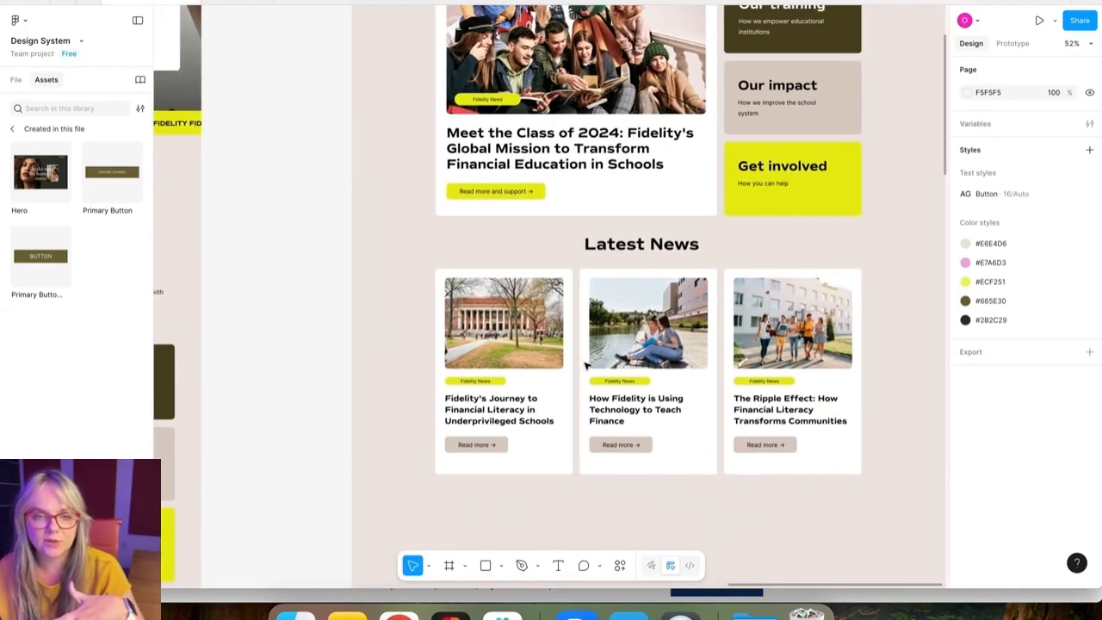
Step: Group the first Latest News card's elements and convert the group into a component
left_click_drag(411, 260, 539, 493)
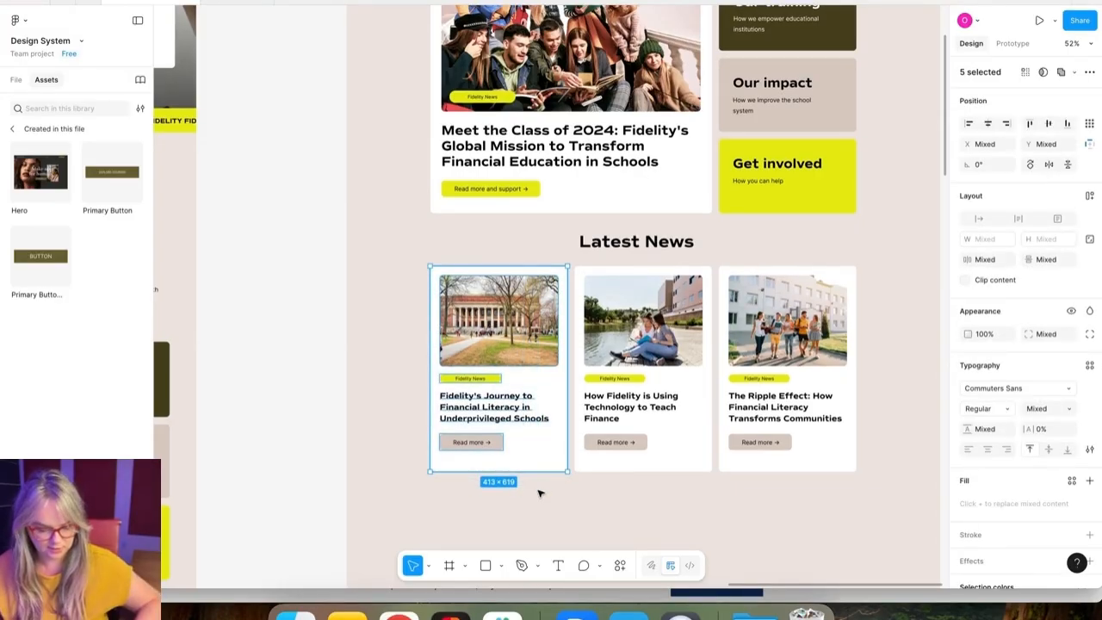
key("super+g")
right_click(523, 337)
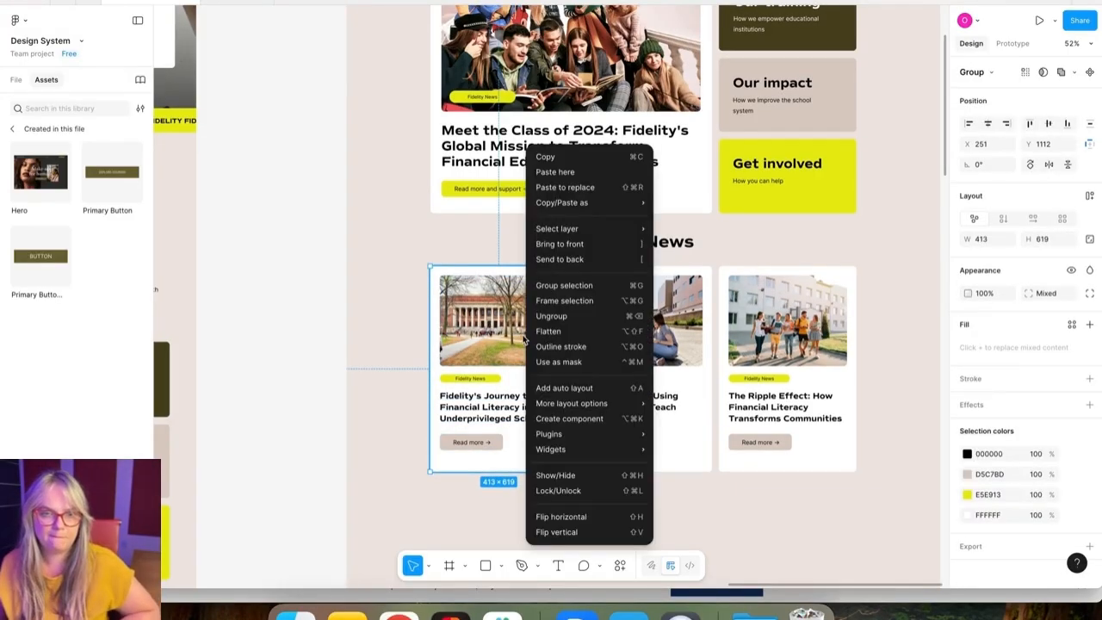
left_click(571, 418)
Step: Group the featured Class of 2024 article card's elements and convert the group into a component
scroll(584, 421, "up", 6)
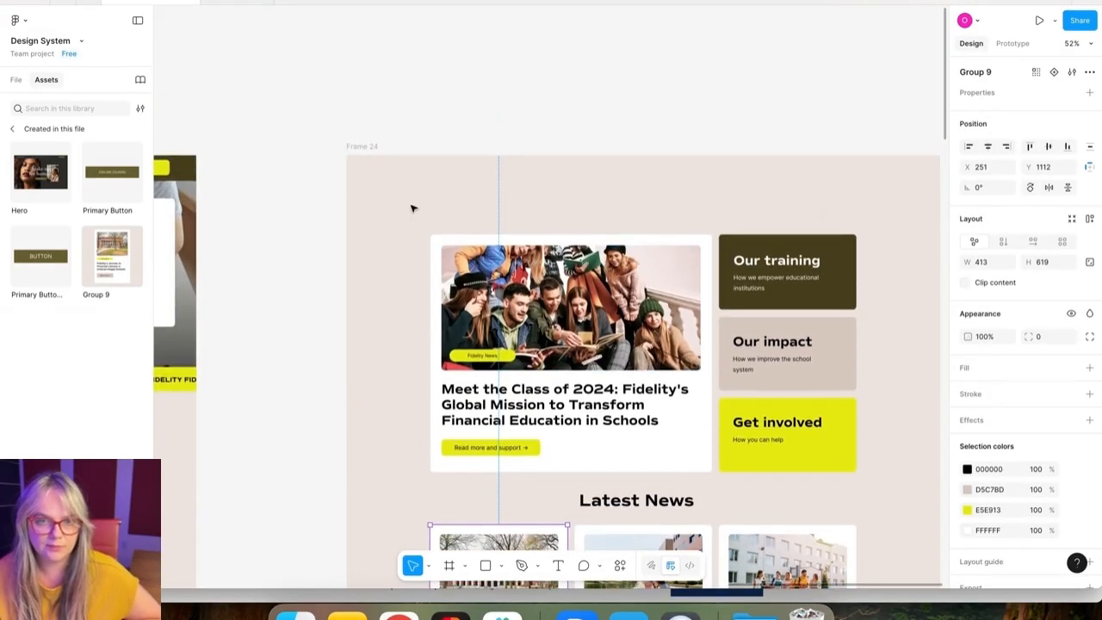
left_click_drag(400, 200, 670, 465)
right_click(539, 357)
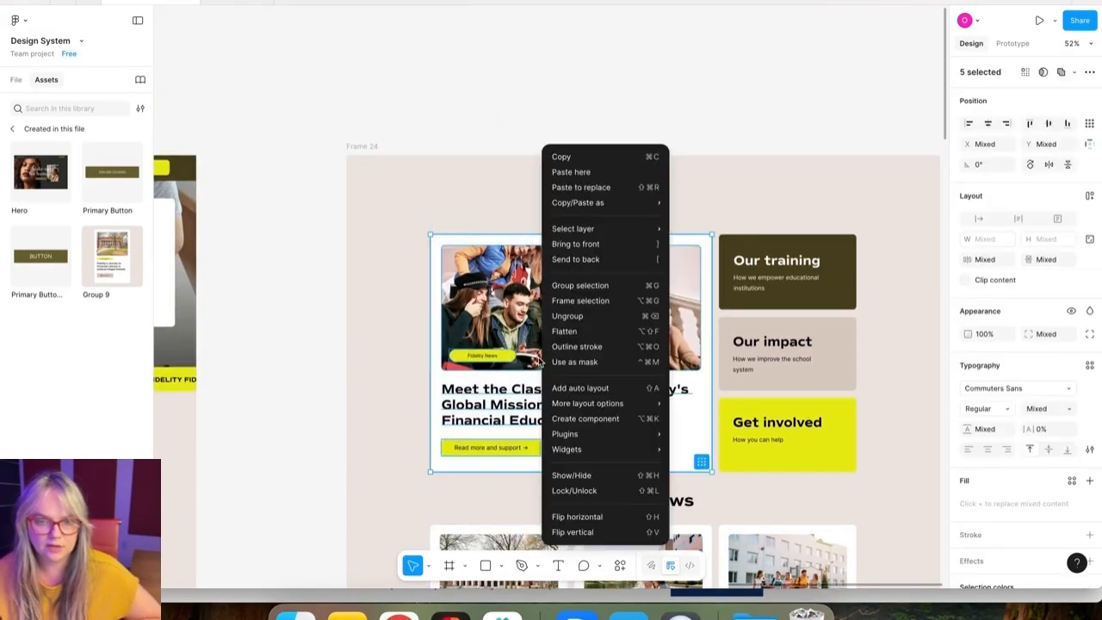
left_click(420, 299)
left_click_drag(374, 209, 651, 464)
key("super+g")
right_click(585, 325)
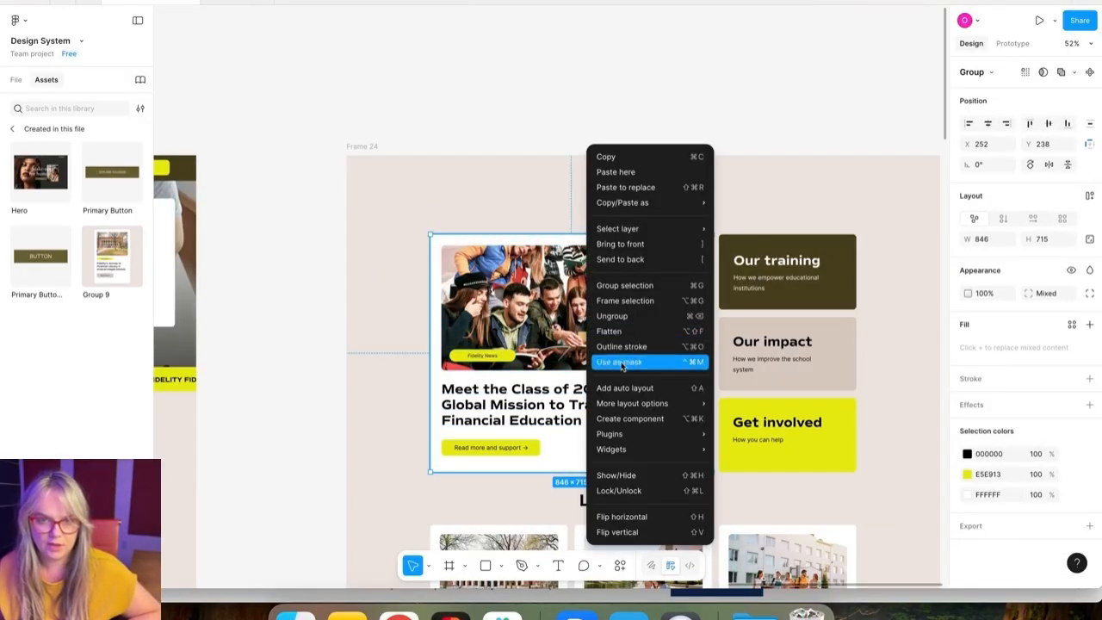
left_click(628, 422)
Step: Place instances of both new card components from the assets onto the canvas below the Latest News section
scroll(541, 470, "down", 10)
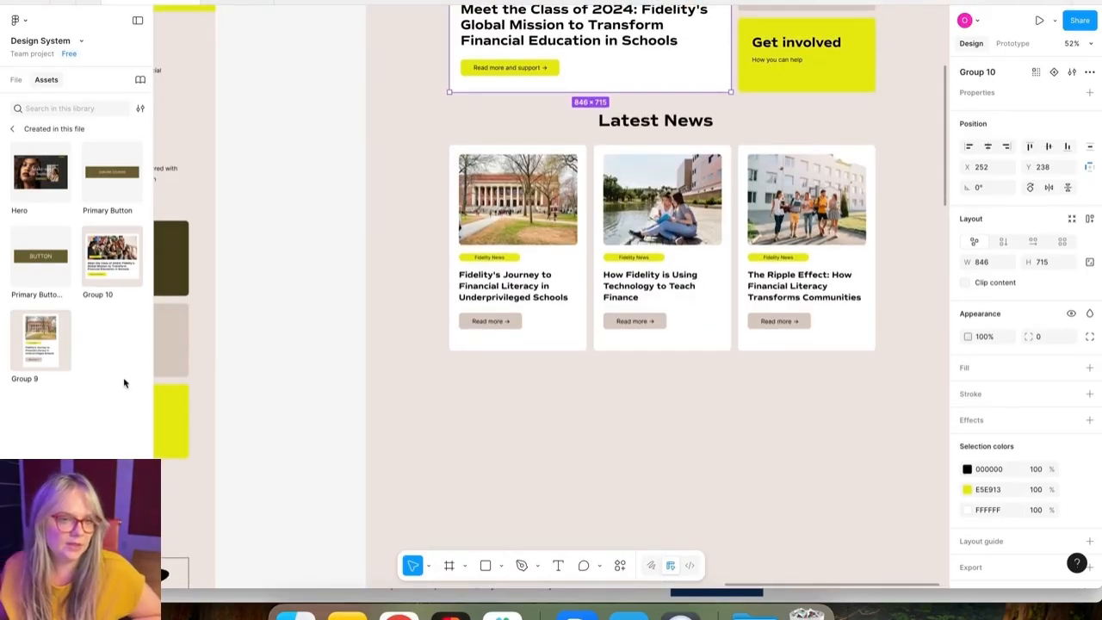
scroll(430, 407, "down", 5)
left_click_drag(40, 344, 508, 357)
left_click_drag(112, 254, 755, 273)
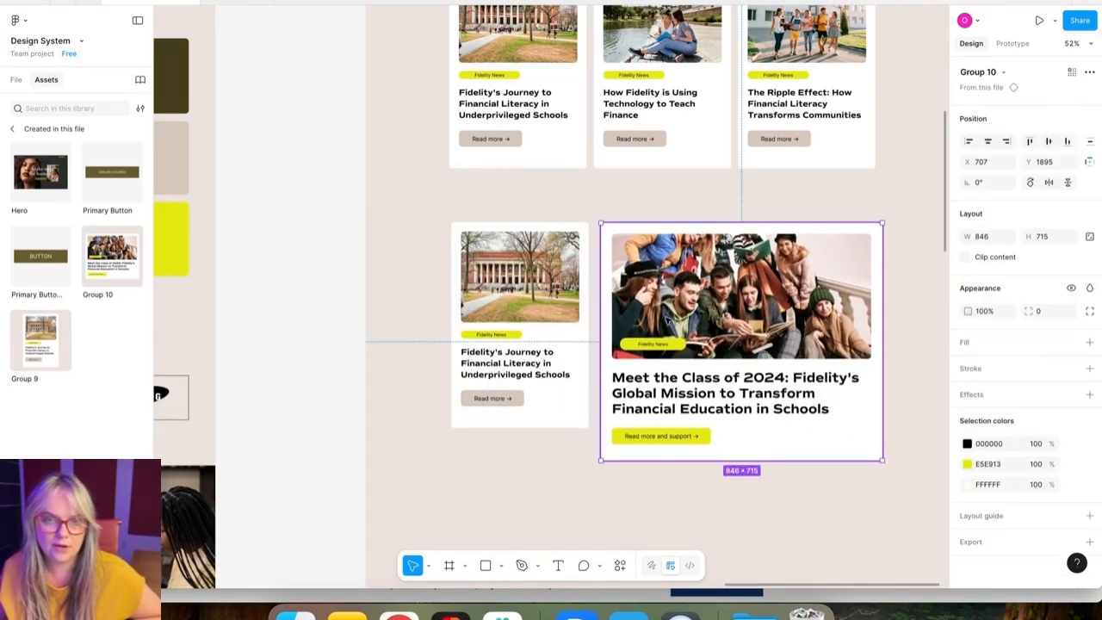